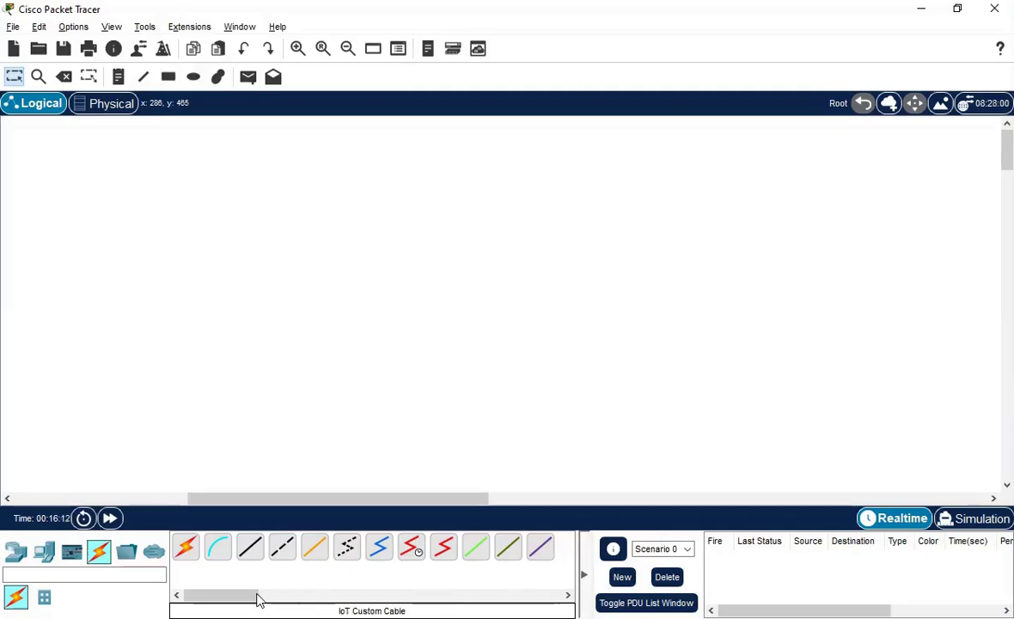
Place a 3560-24PS multilayer switch near the top centre of the empty logical workspace.
left_click(44, 552)
left_click(17, 551)
left_click(44, 596)
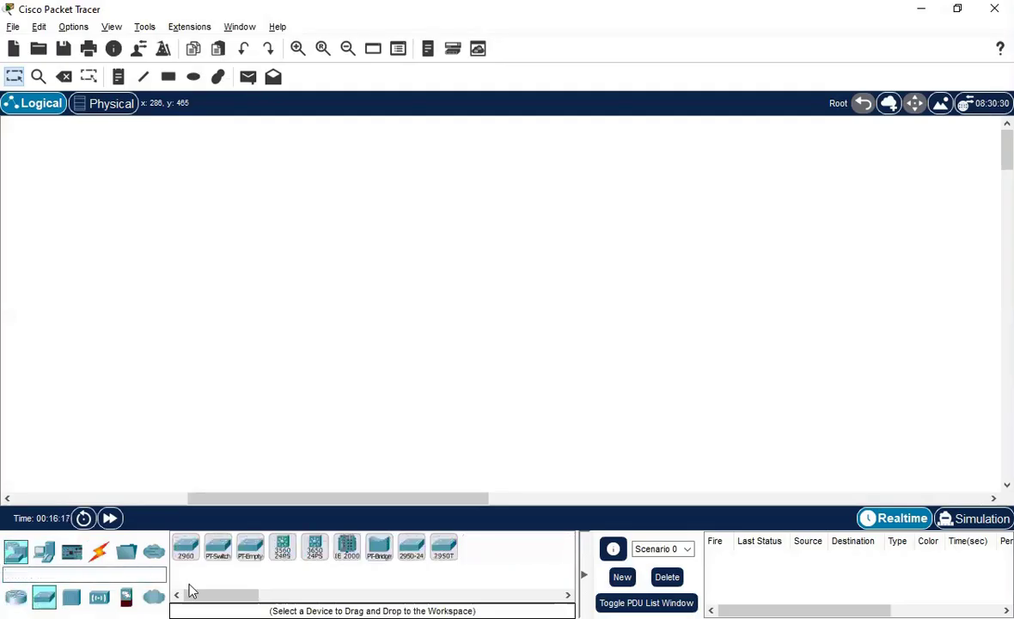
left_click_drag(279, 555, 289, 412)
left_click(314, 195)
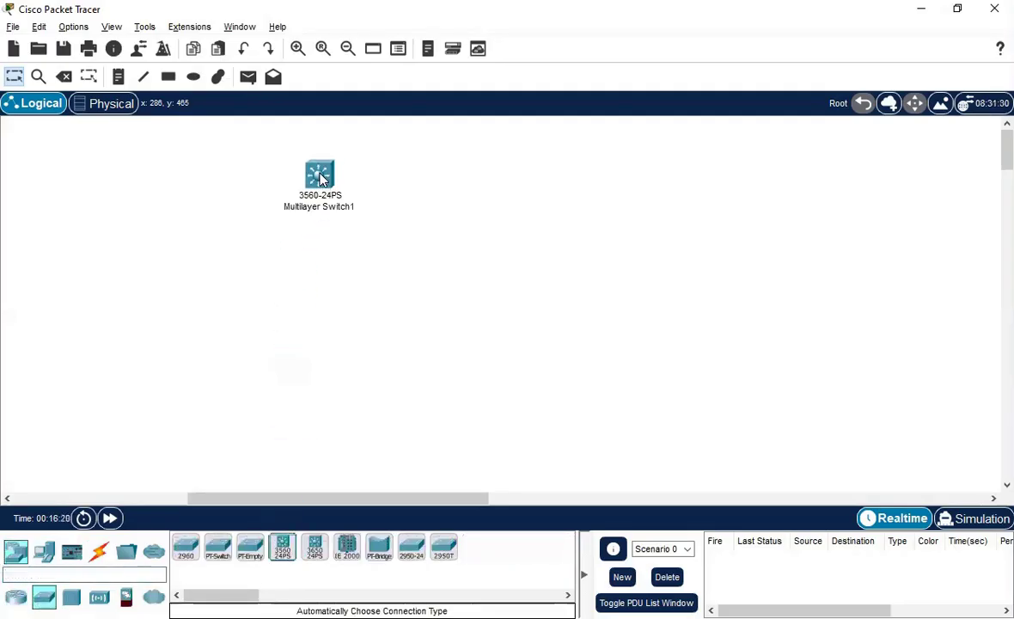
Add two 2960 switches below the multilayer switch, one on either side of it.
left_click(186, 548)
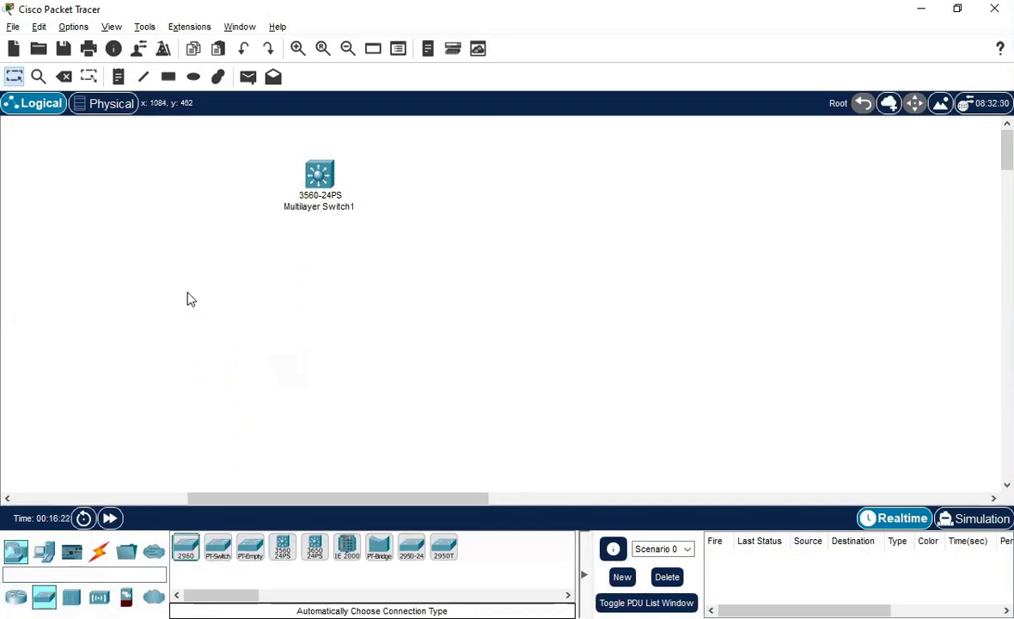
left_click(192, 311)
left_click(186, 548)
left_click(404, 335)
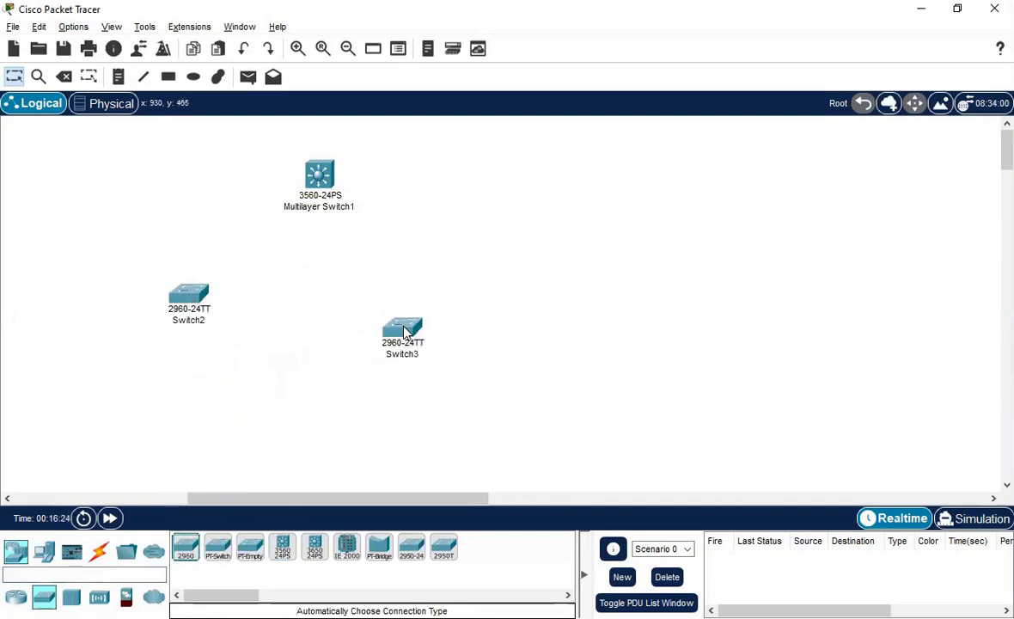
Add four PCs in a row below the 2960 switches, two for each switch.
left_click(44, 551)
left_click(189, 555)
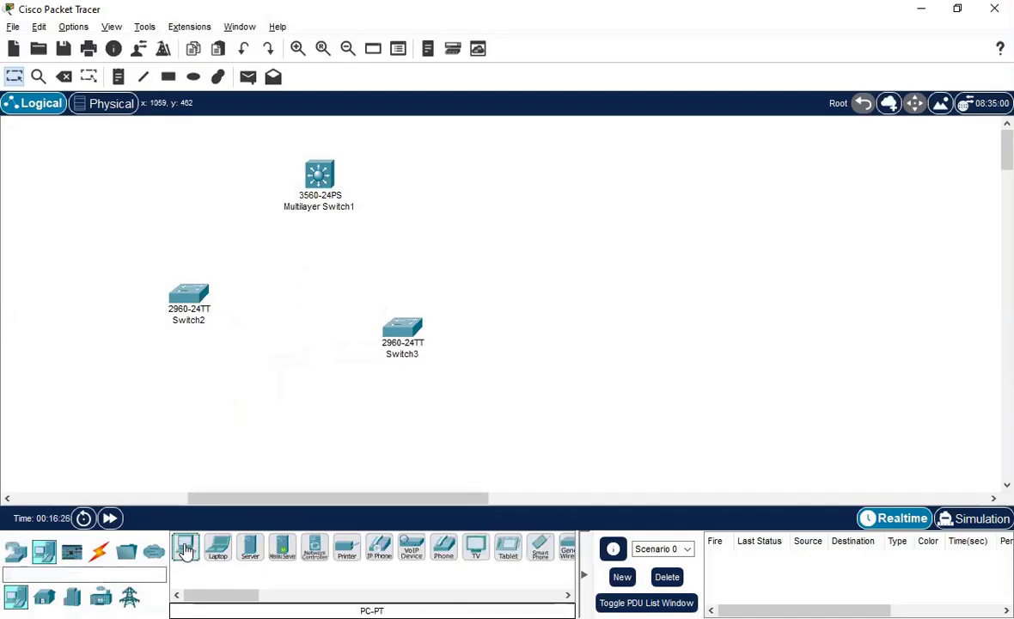
left_click(185, 548)
left_click(188, 447)
left_click_drag(82, 424, 65, 404)
left_click_drag(188, 443, 169, 422)
left_click(186, 547)
left_click(356, 438)
left_click(185, 547)
left_click(496, 433)
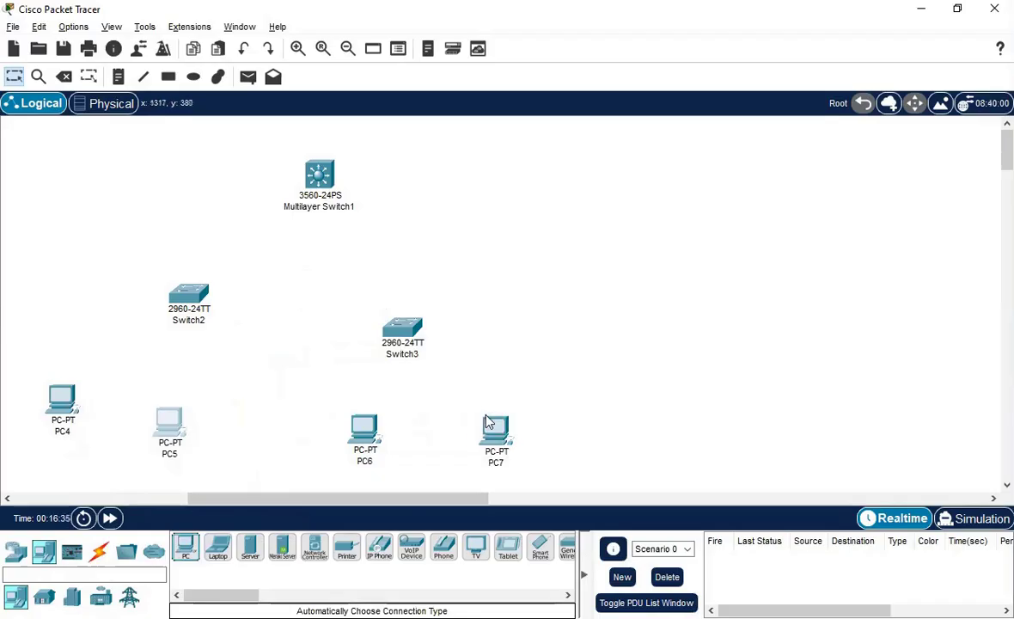
Move Switch3 level with Switch2, raise PC7, and nudge PC6 and PC5 slightly to even out the layout.
left_click_drag(414, 331, 410, 293)
left_click_drag(501, 434, 501, 411)
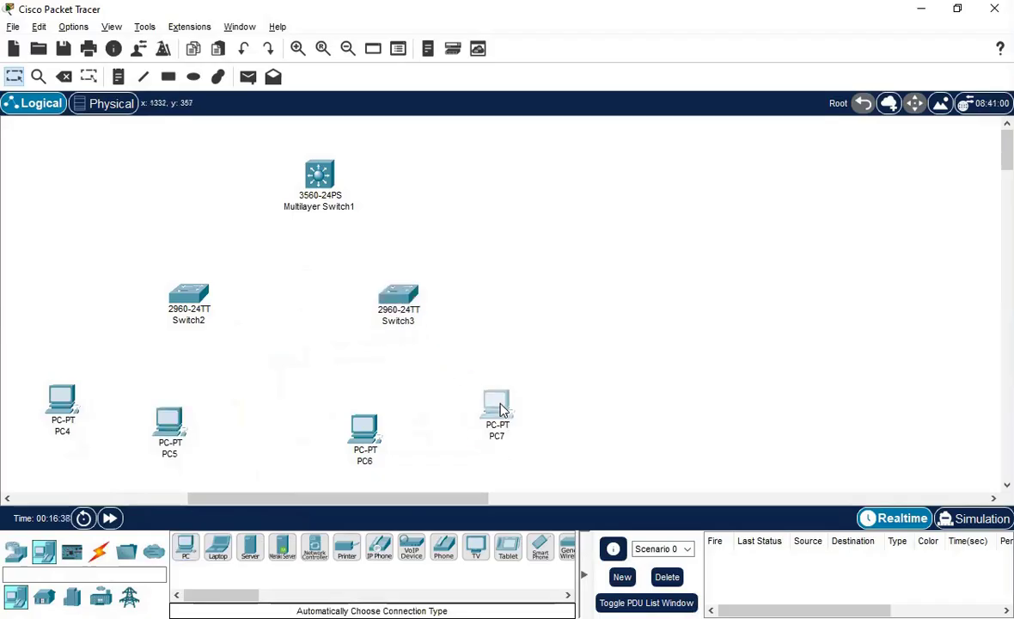
left_click_drag(365, 432, 356, 420)
left_click_drag(170, 424, 178, 415)
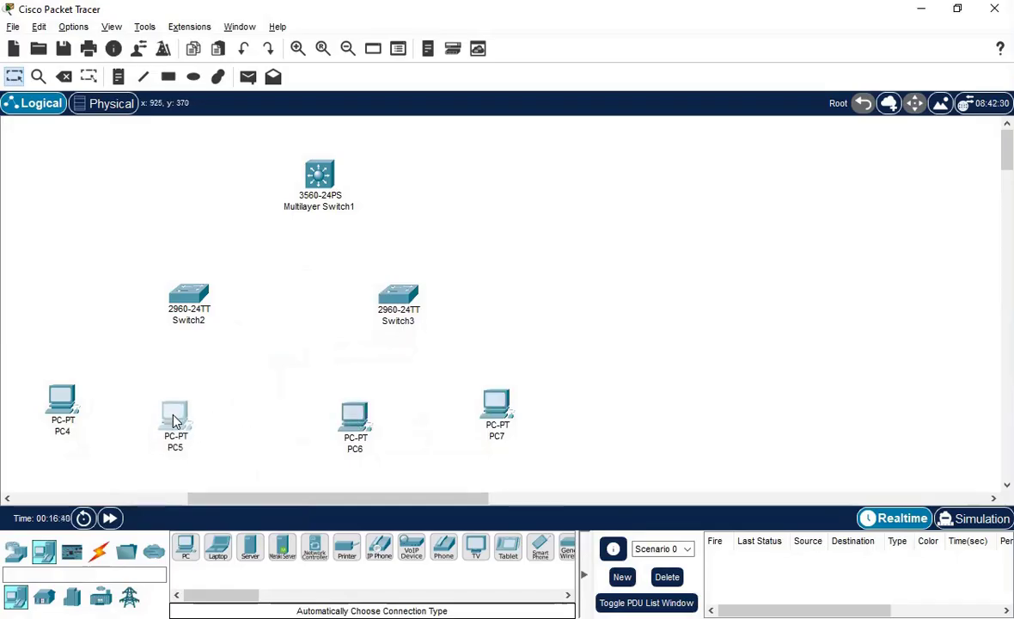
Connect PC4 and PC5 to Switch2 with automatically chosen cables.
left_click(99, 551)
left_click(184, 546)
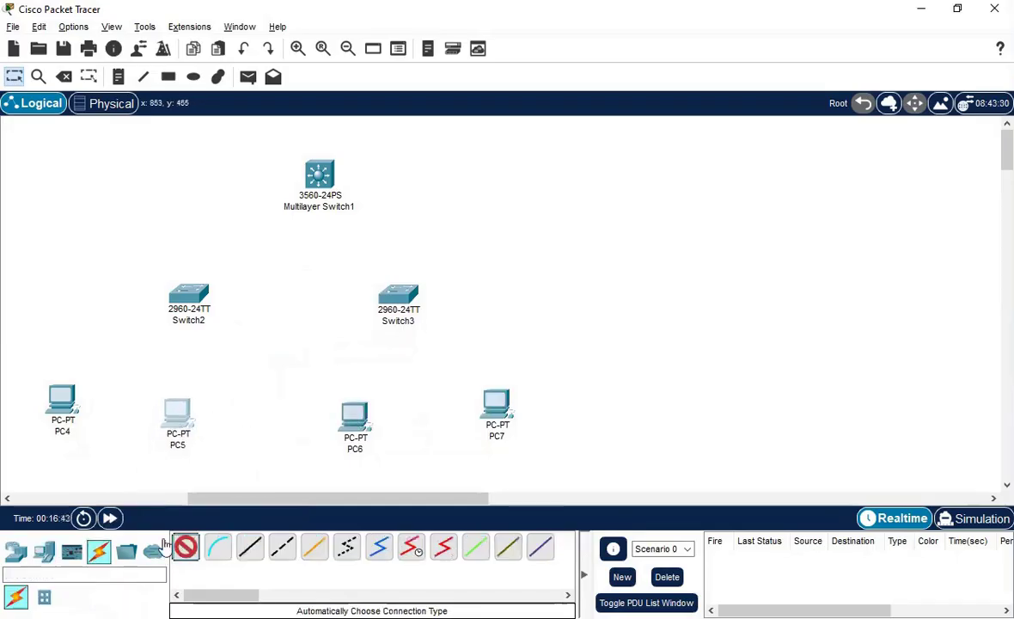
left_click(58, 402)
left_click(176, 291)
left_click(185, 546)
left_click(176, 411)
left_click(184, 282)
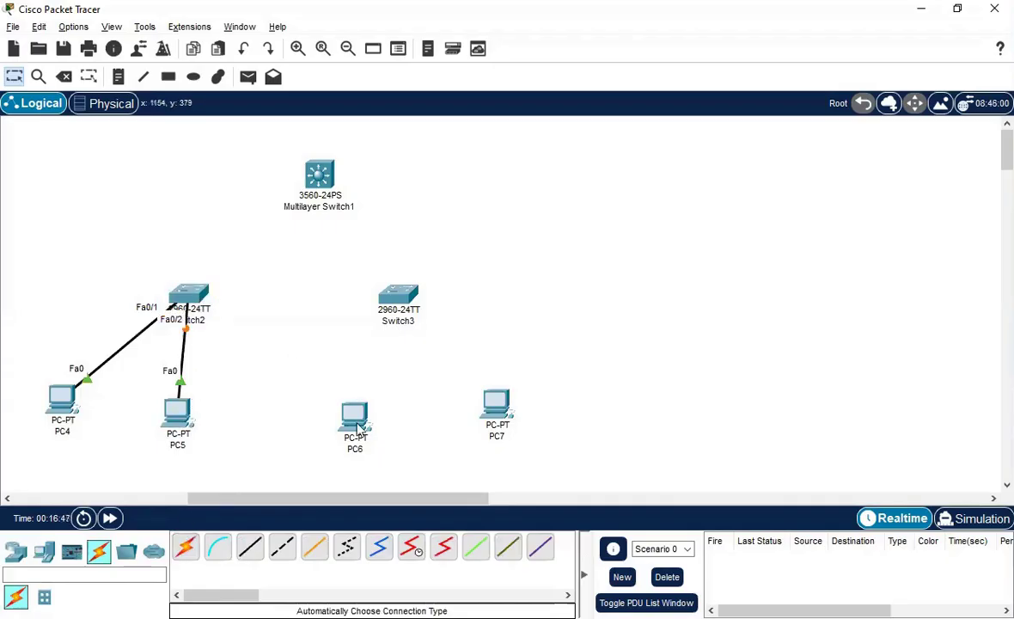
Connect PC6 and PC7 to Switch3 with automatically chosen cables.
left_click(185, 547)
left_click(352, 417)
left_click(388, 299)
left_click(485, 400)
left_click(408, 297)
Connect the multilayer switch to both Switch2 and Switch3 with automatically chosen cables.
left_click(317, 178)
left_click(187, 294)
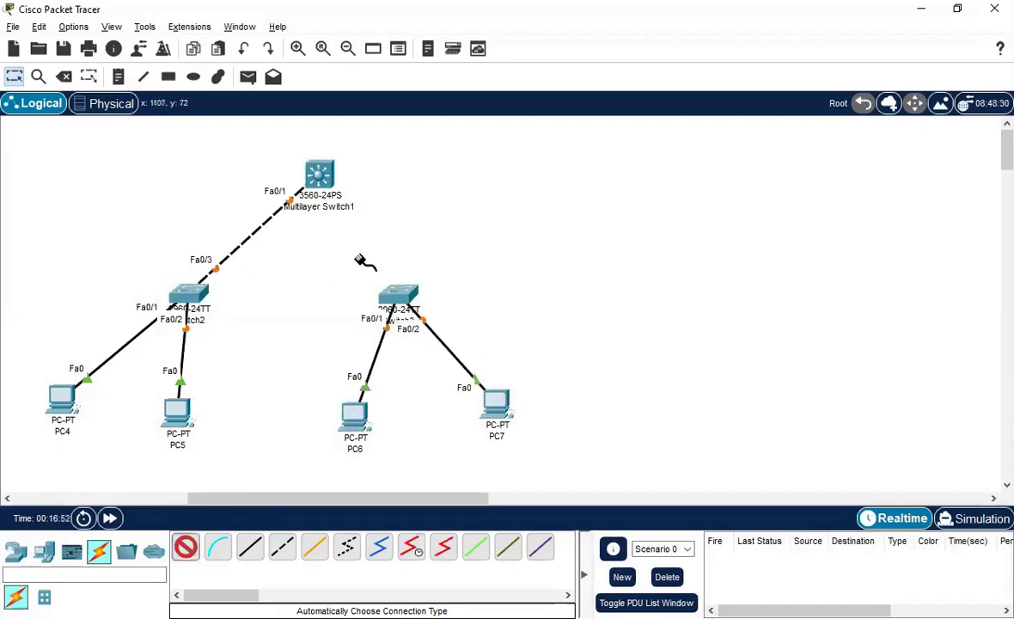
left_click(319, 176)
left_click(398, 294)
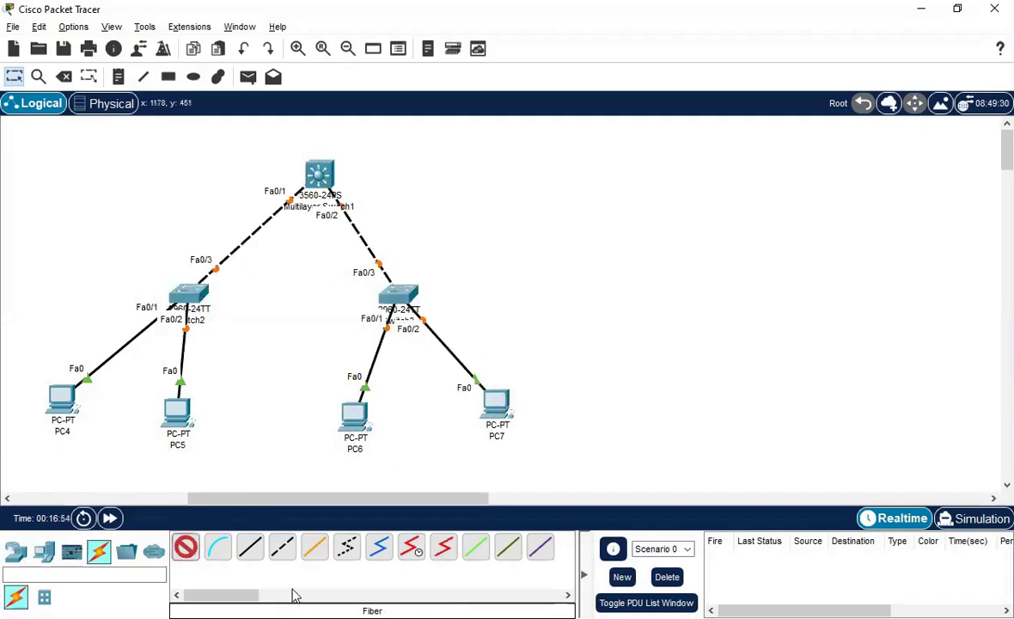
Draw yellow-filled (#ffff00) rectangles around PC4 and PC6.
left_click(168, 77)
left_click(446, 138)
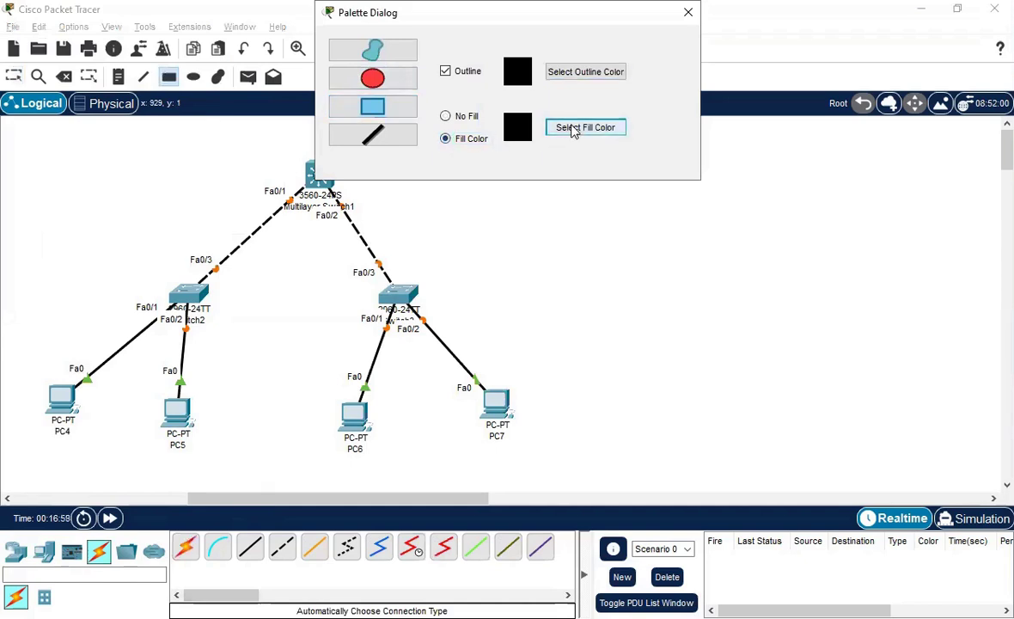
left_click(573, 129)
left_click(475, 244)
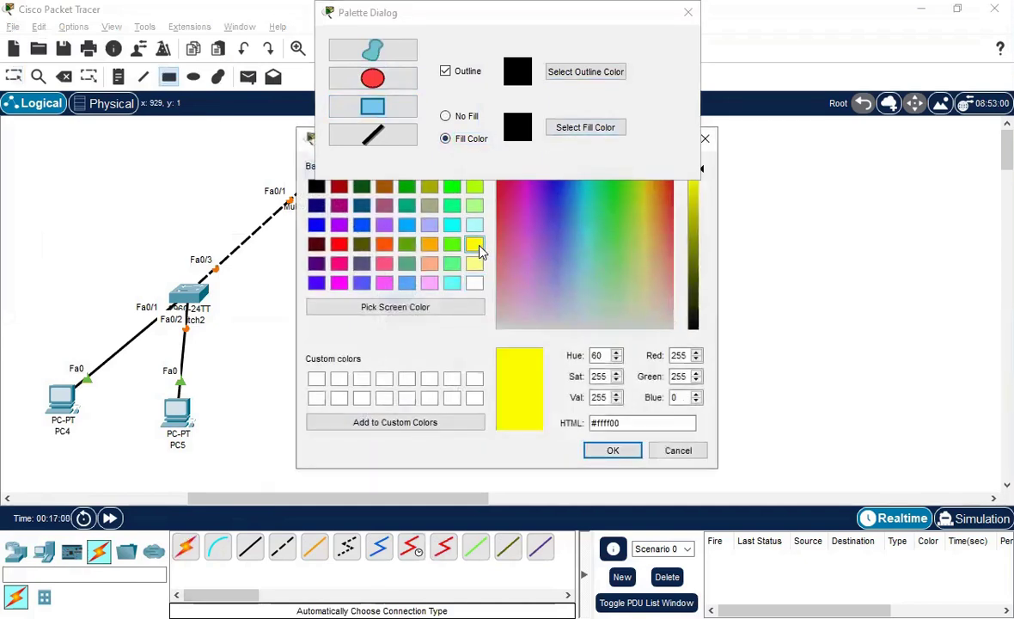
left_click(608, 450)
left_click_drag(21, 354, 98, 477)
left_click_drag(309, 348, 396, 480)
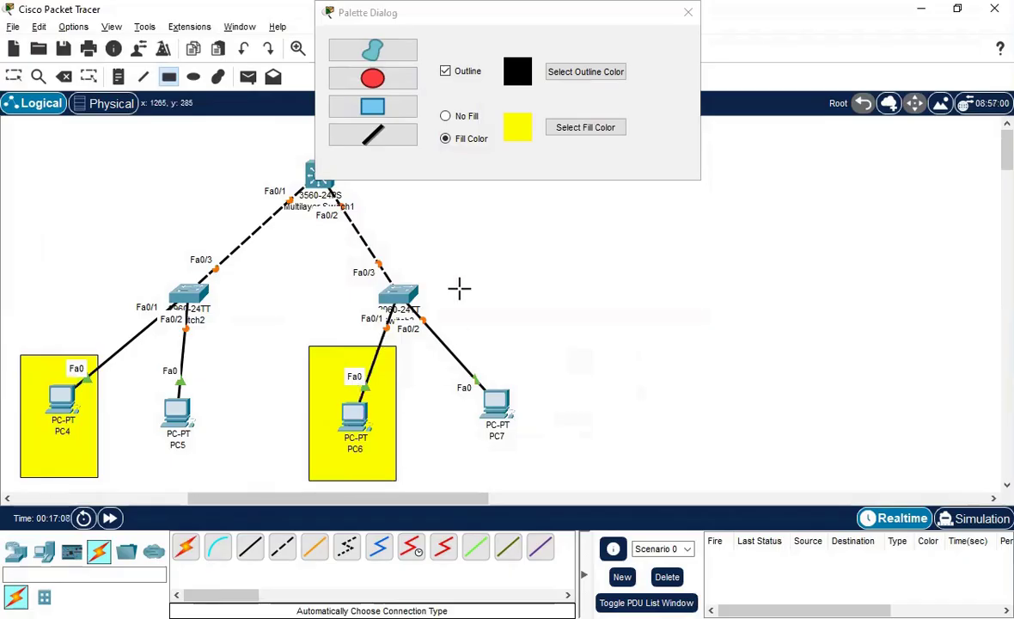
Change the shape fill to light blue, draw rectangles around PC5 and PC7, and close the drawing palette.
left_click(574, 127)
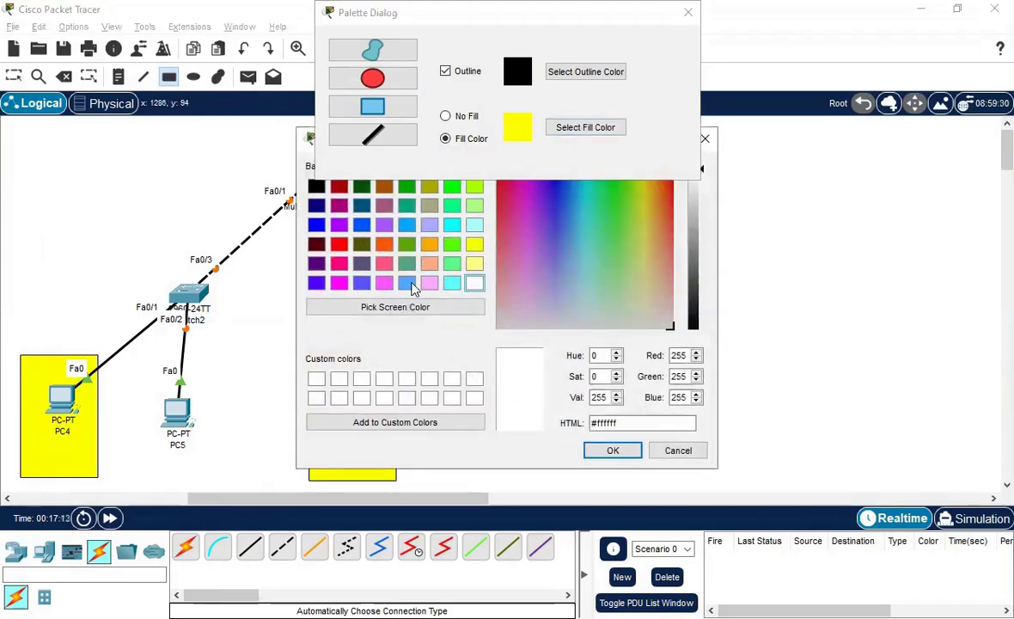
left_click(406, 283)
left_click(608, 450)
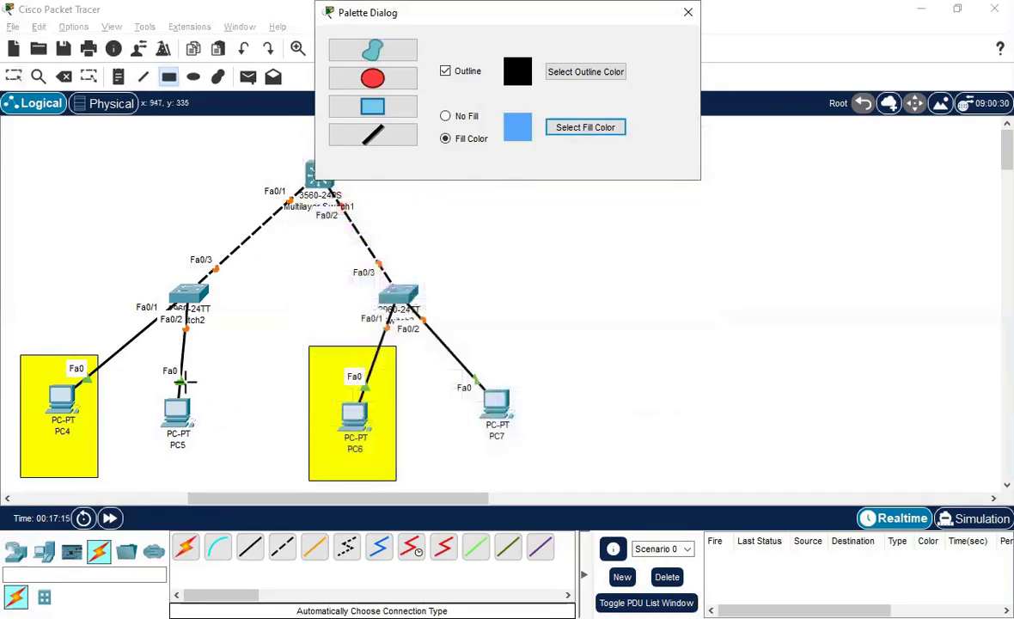
left_click_drag(135, 354, 221, 478)
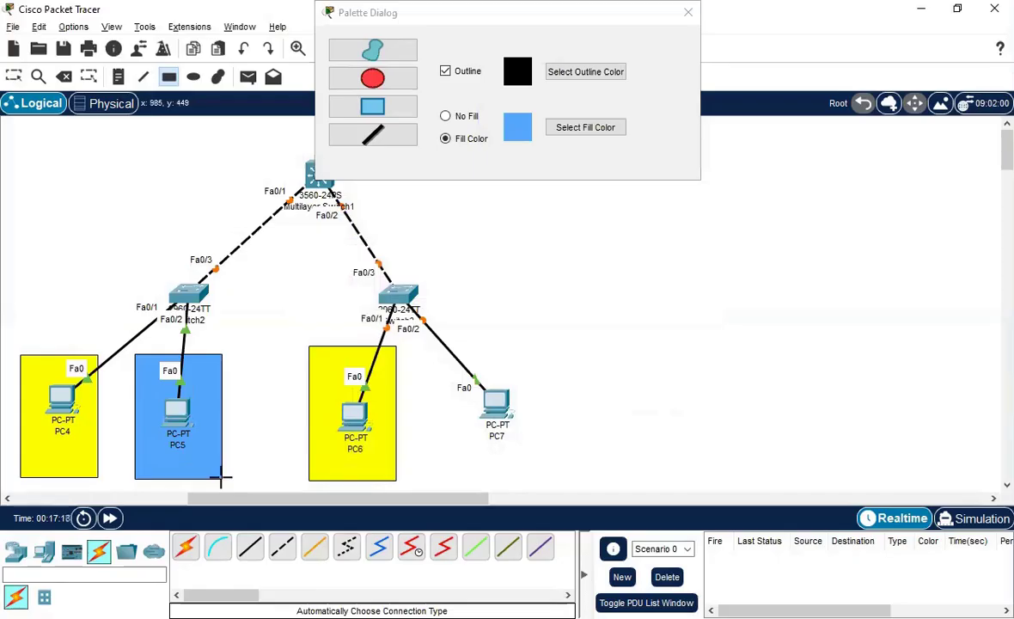
left_click_drag(444, 350, 535, 480)
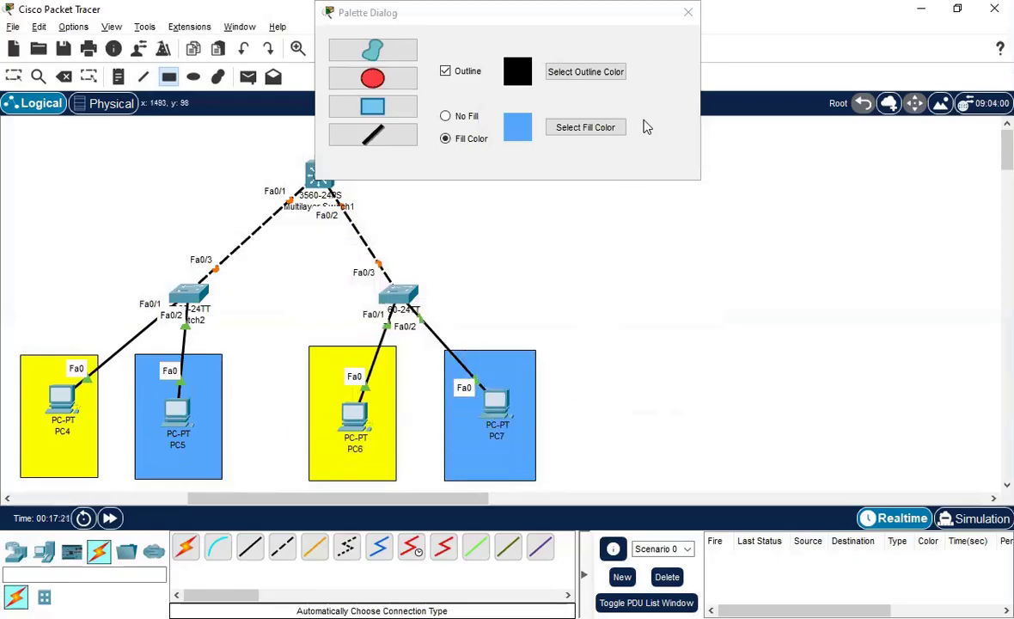
left_click(688, 12)
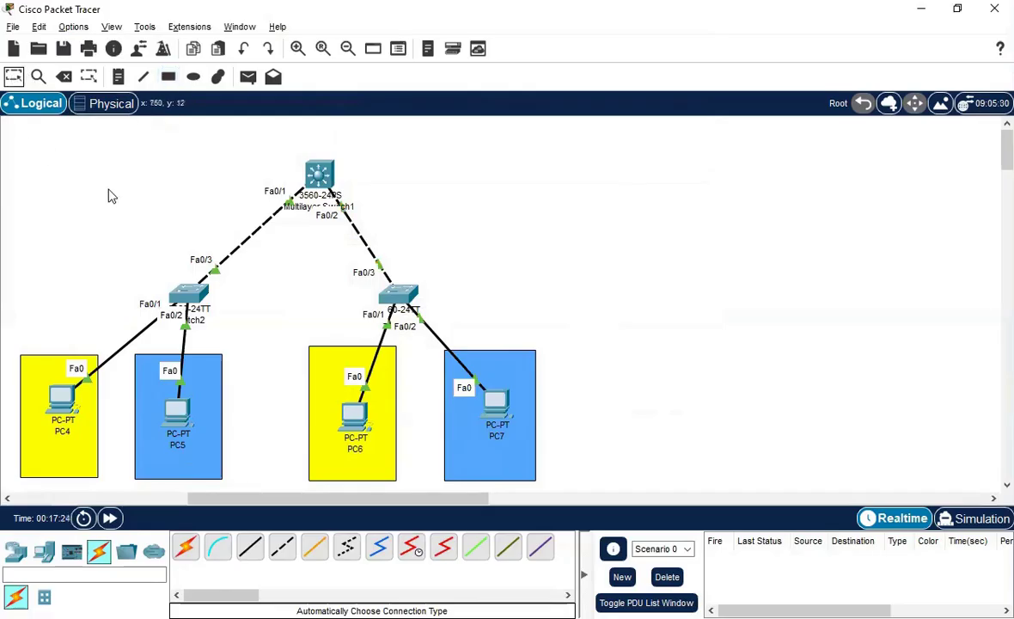
Place a two-line note under PC4 reading "VLAN 10" and "192.168.10.1".
left_click(118, 77)
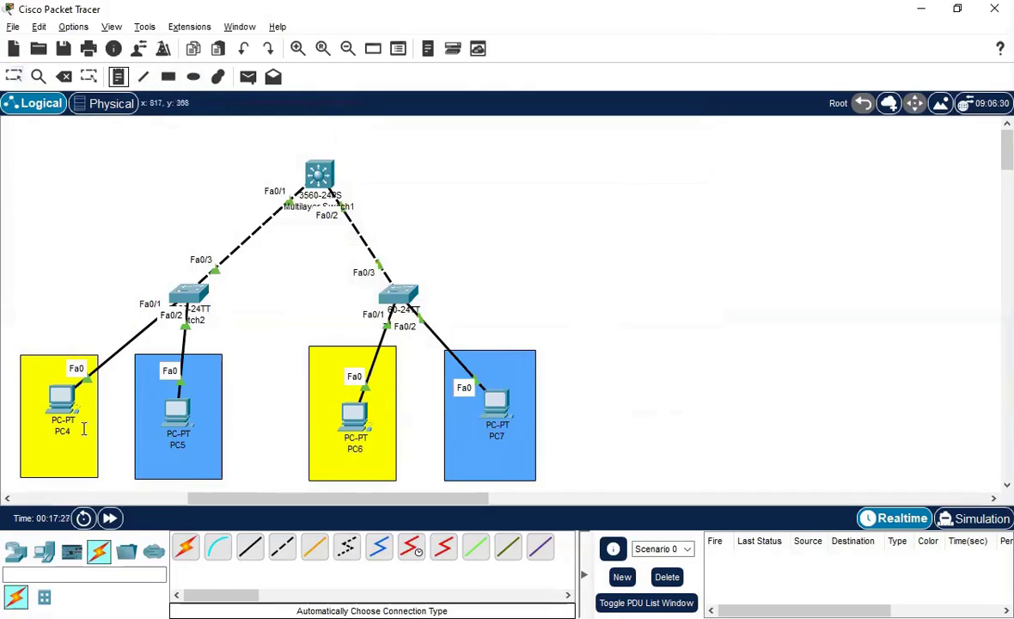
left_click(23, 445)
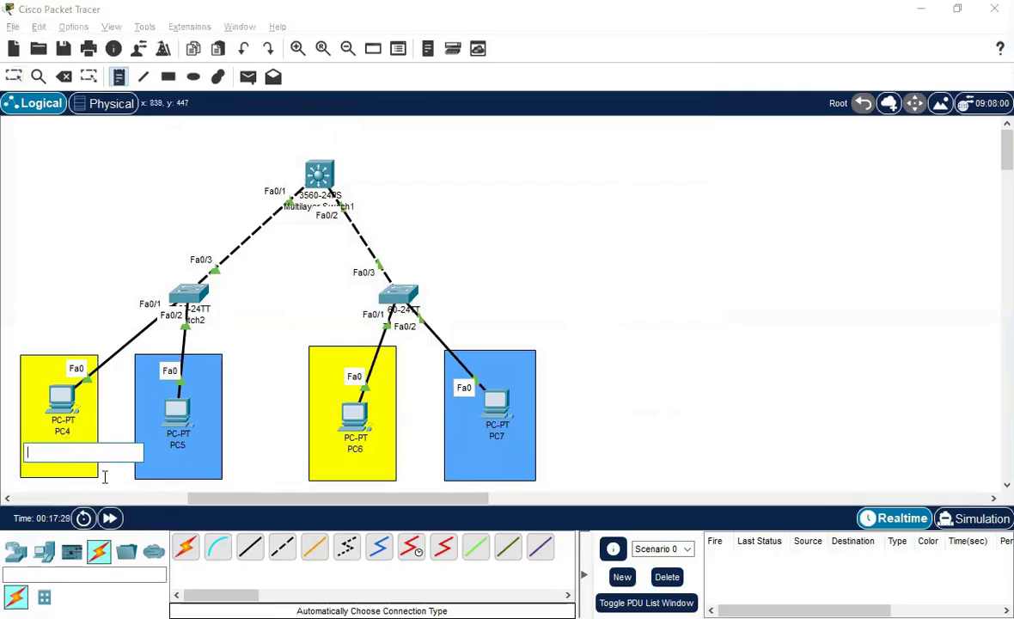
type("vl")
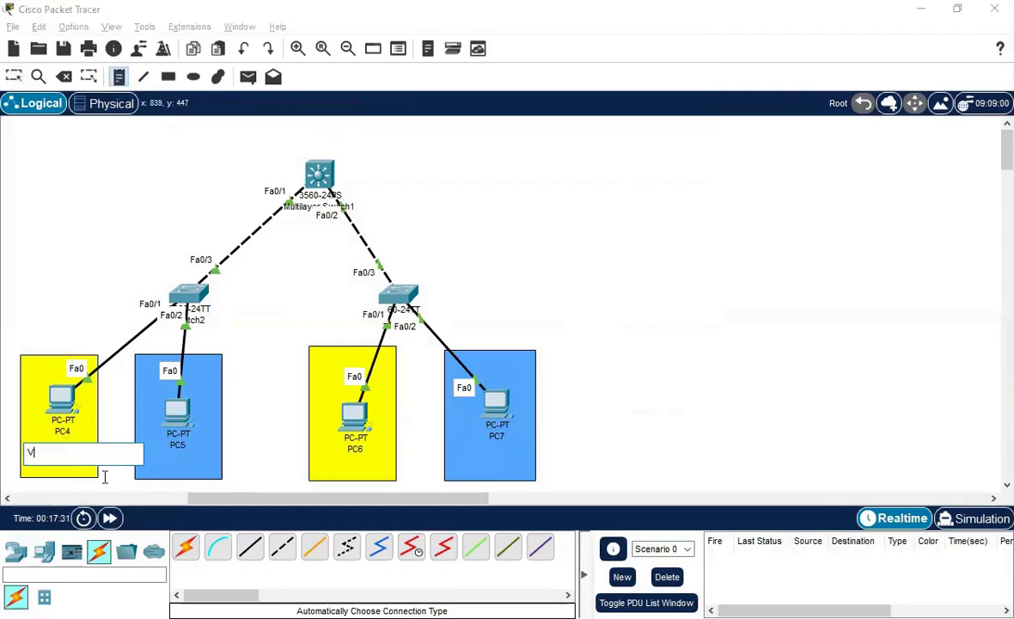
type("AN 10")
key("Return")
type("192.168.10.1")
Copy PC4's note text into a new note under PC6 and change its address to 192.168.10.2.
key("ctrl+a")
key("ctrl+c")
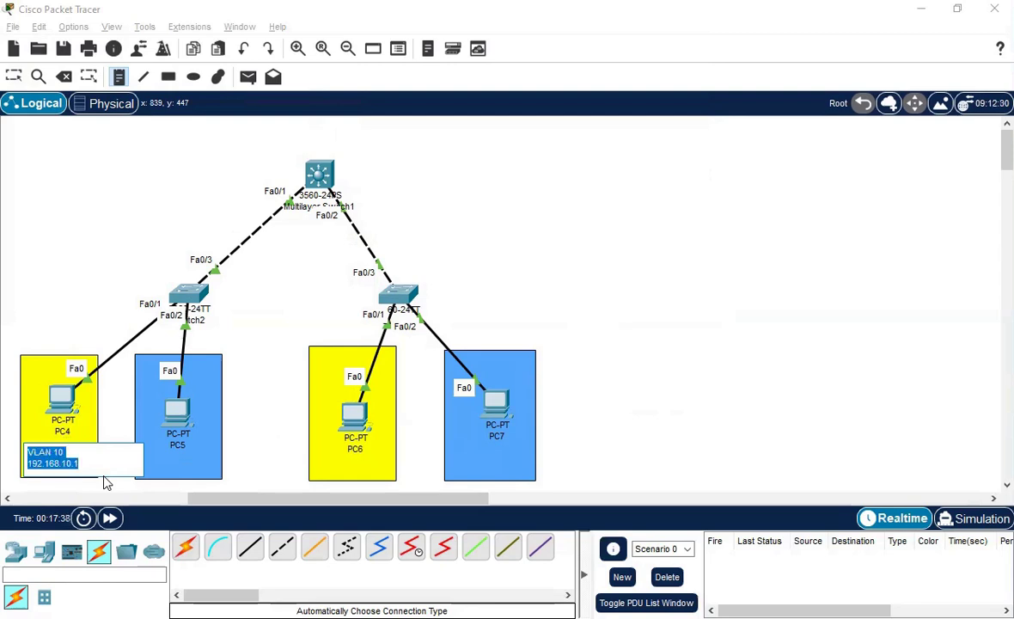
left_click(318, 460)
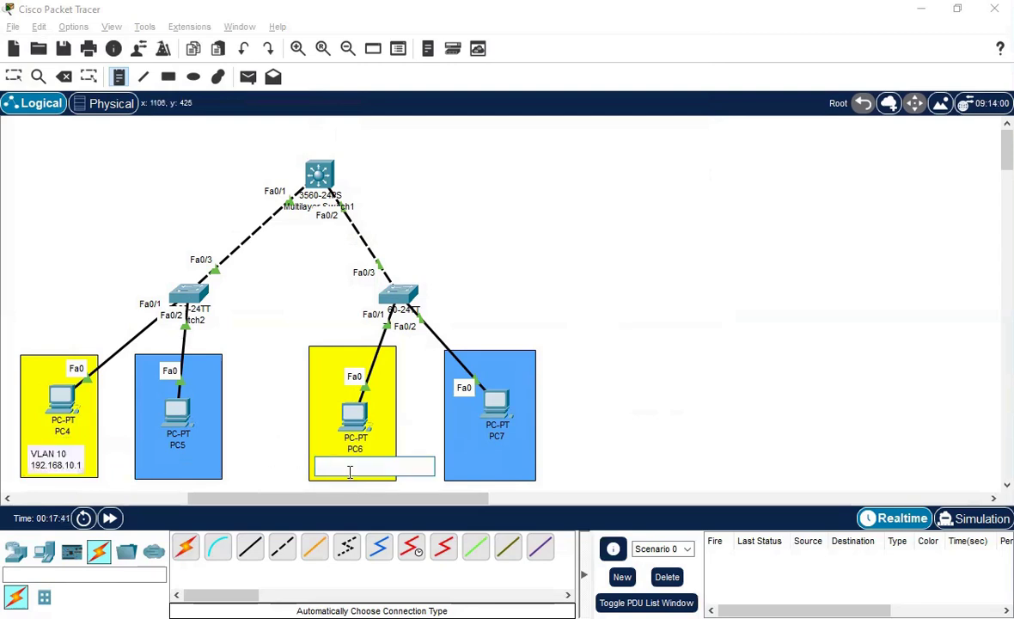
key("ctrl+v")
key("BackSpace")
type("2")
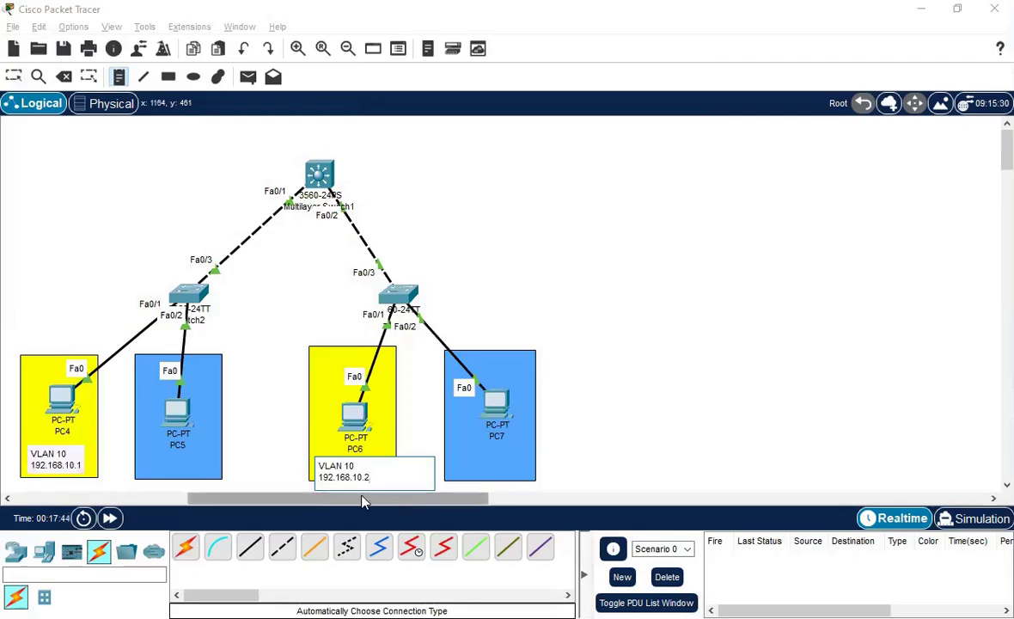
Add notes reading "VLAN 20" with 192.168.20.1 under PC5 and "VLAN 20" with 192.168.20.2 under PC7.
left_click(144, 460)
key("ctrl+v")
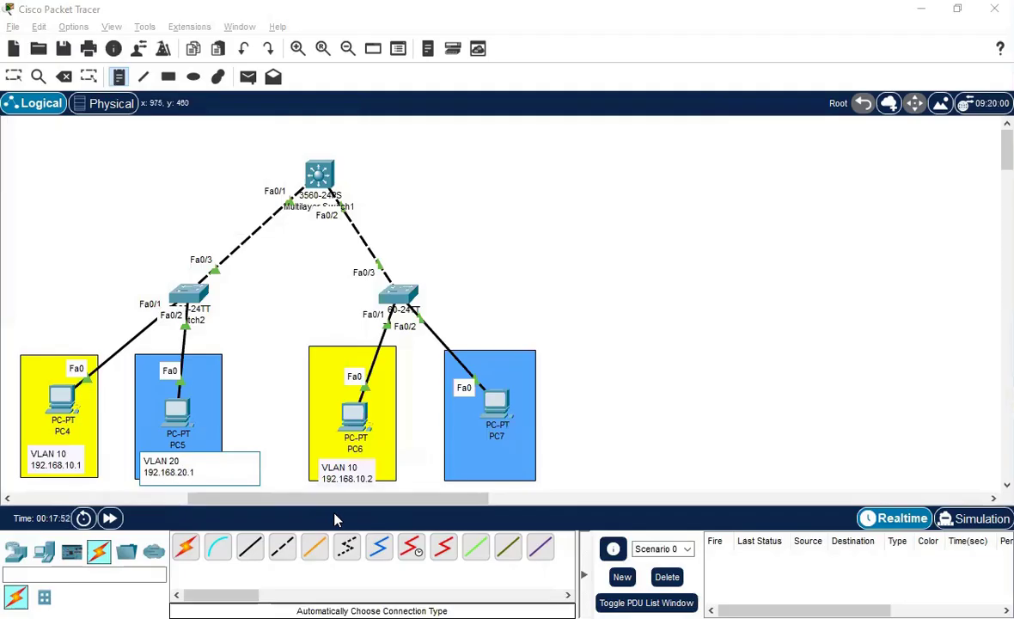
key("ctrl+a")
key("ctrl+c")
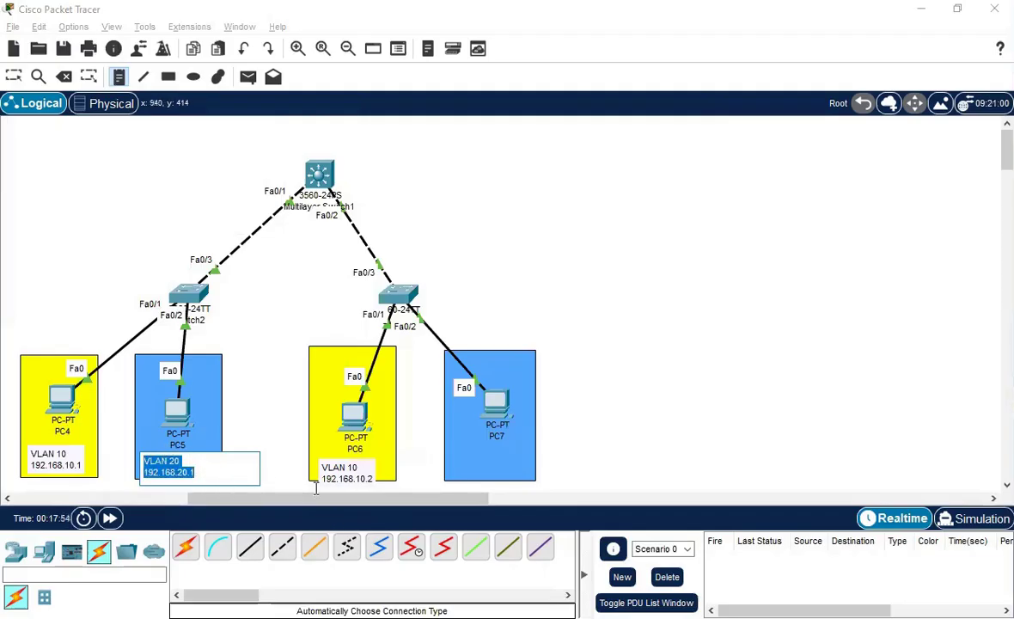
left_click(464, 457)
key("ctrl+v")
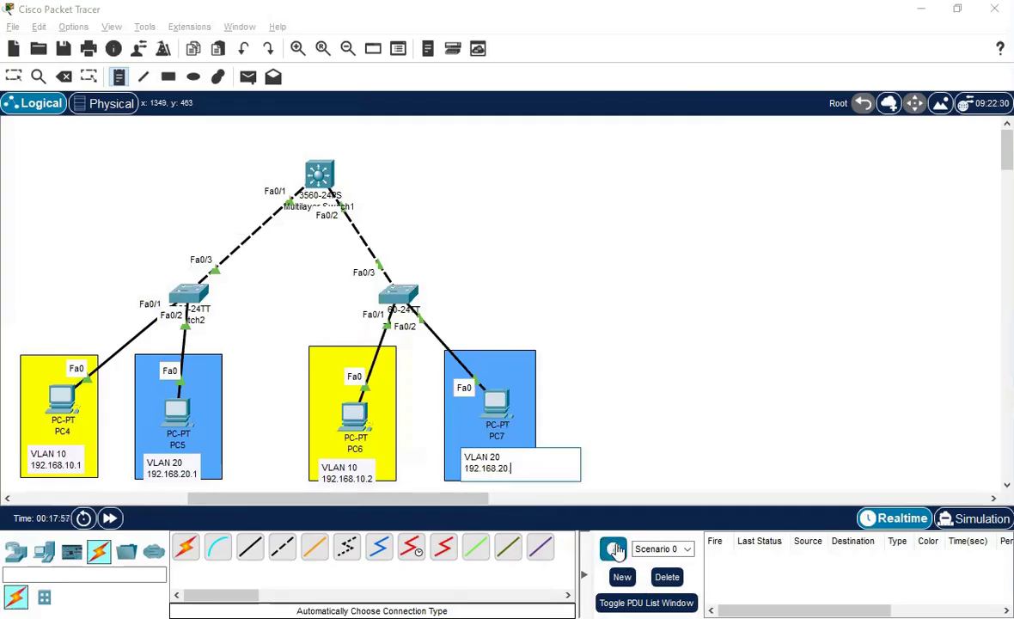
left_click(625, 406)
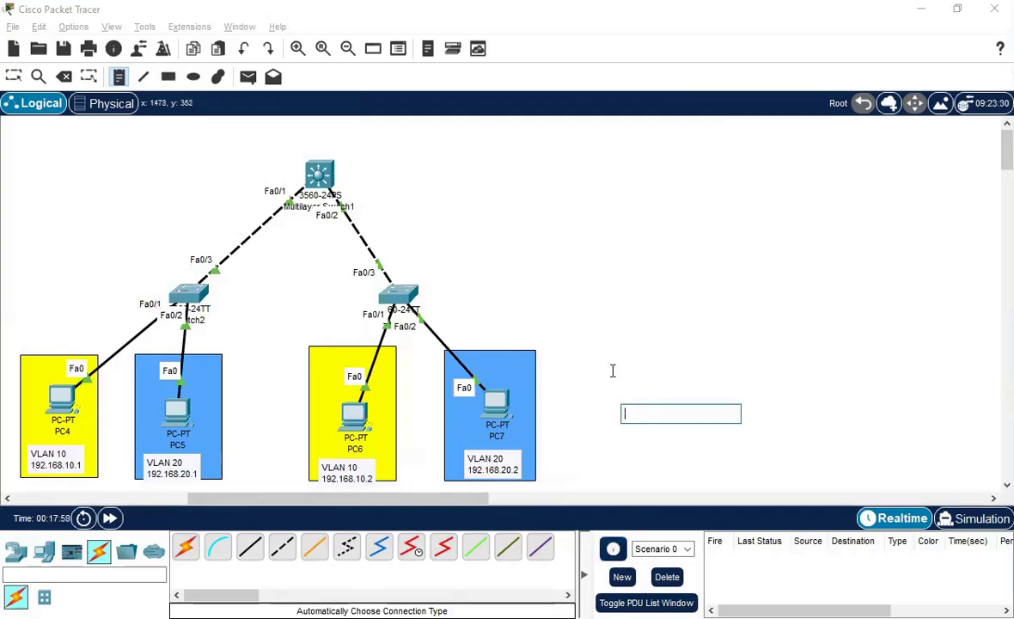
Leave note placement and nudge the PC5 and PC6 notes up inside their coloured rectangles.
left_click(13, 76)
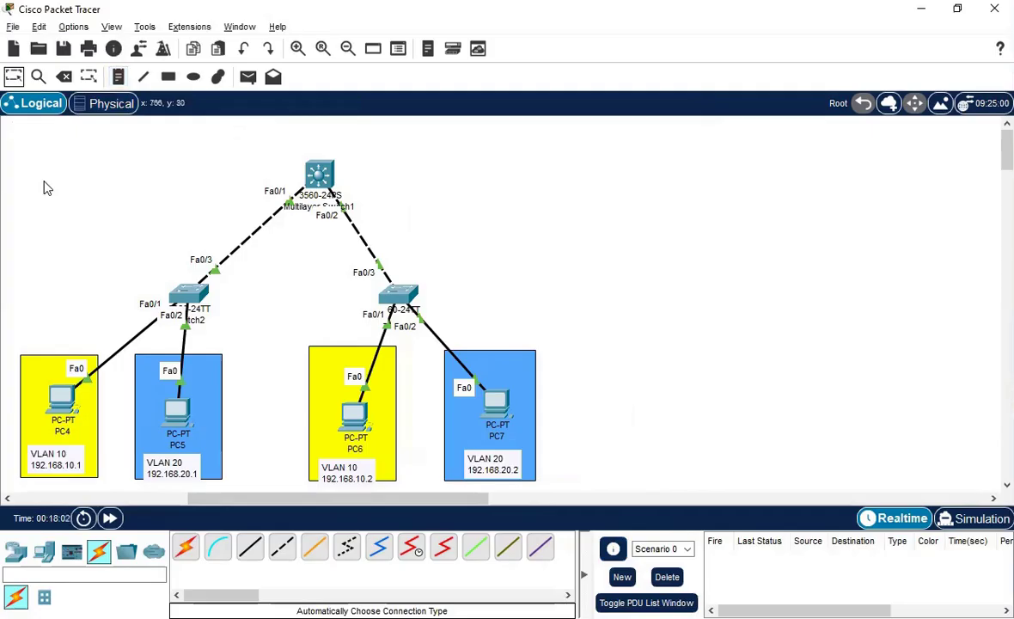
left_click(174, 463)
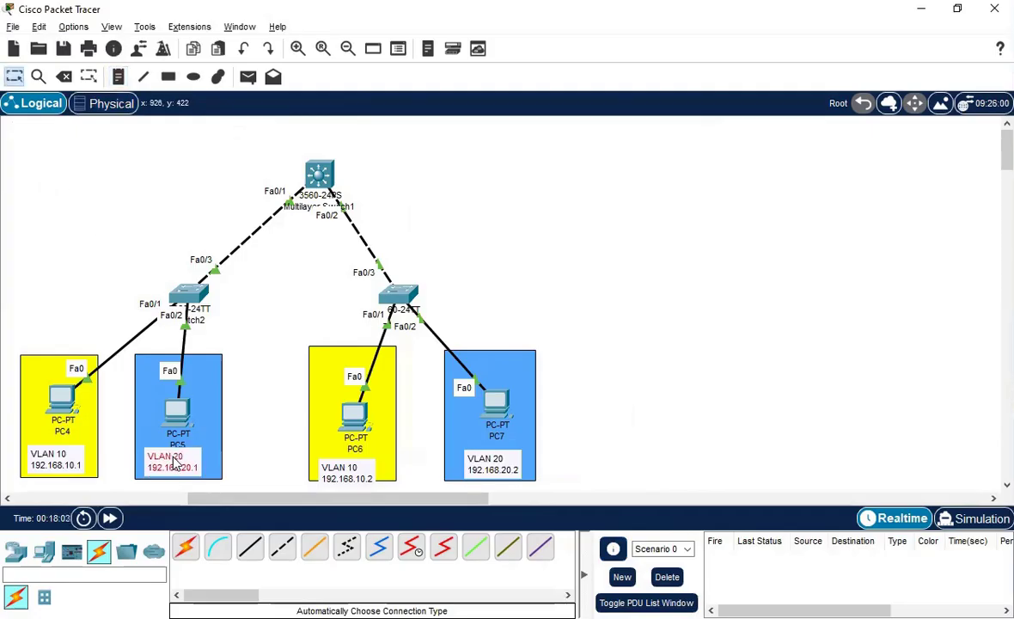
left_click(337, 462)
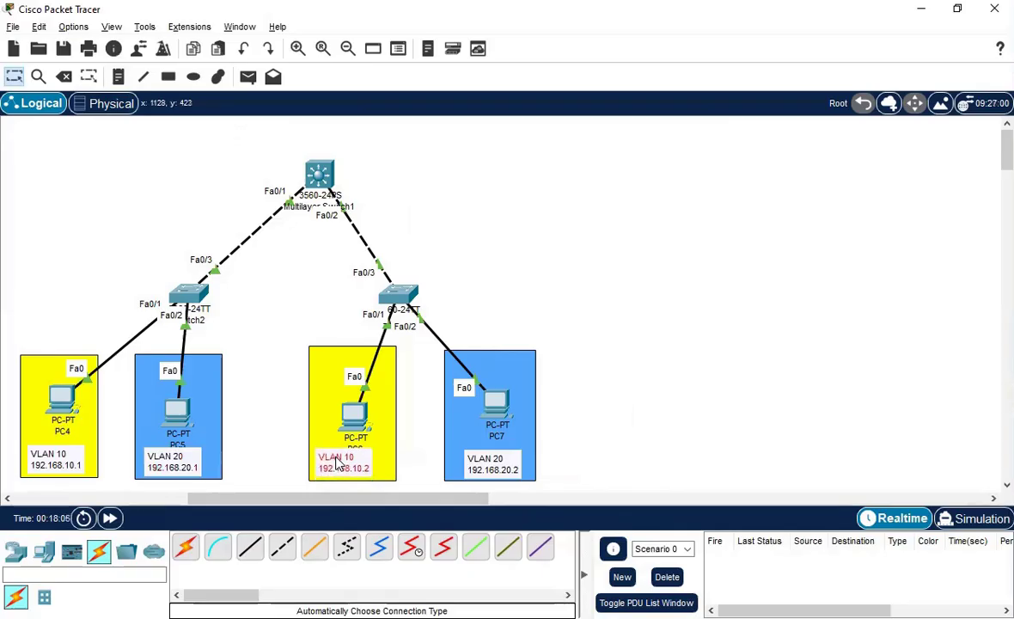
Open PC4's IP configuration and set its static IPv4 address to 192.168.10.1.
left_click(73, 399)
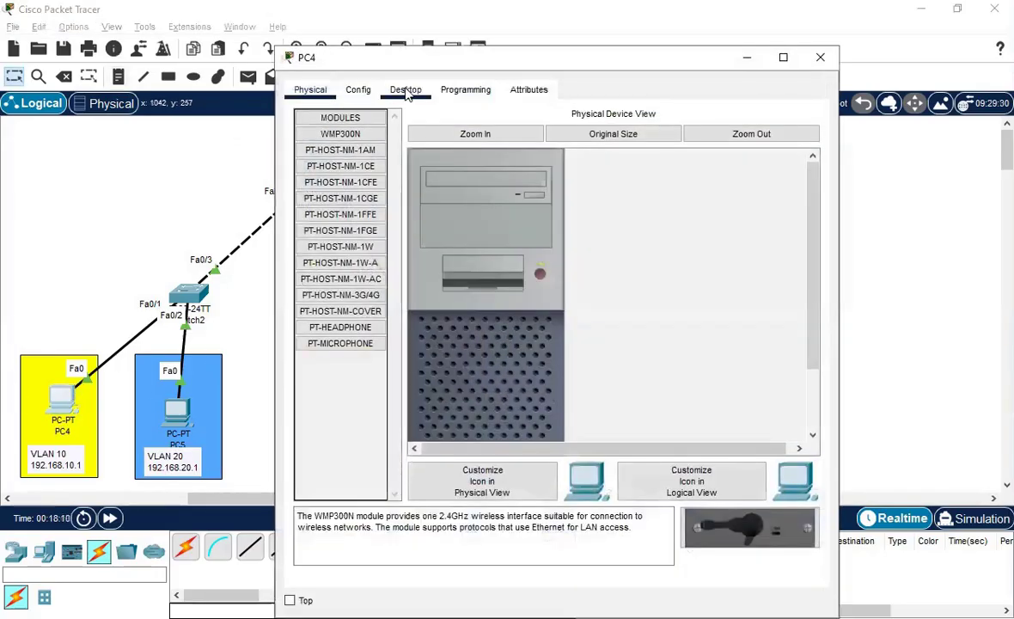
left_click(404, 89)
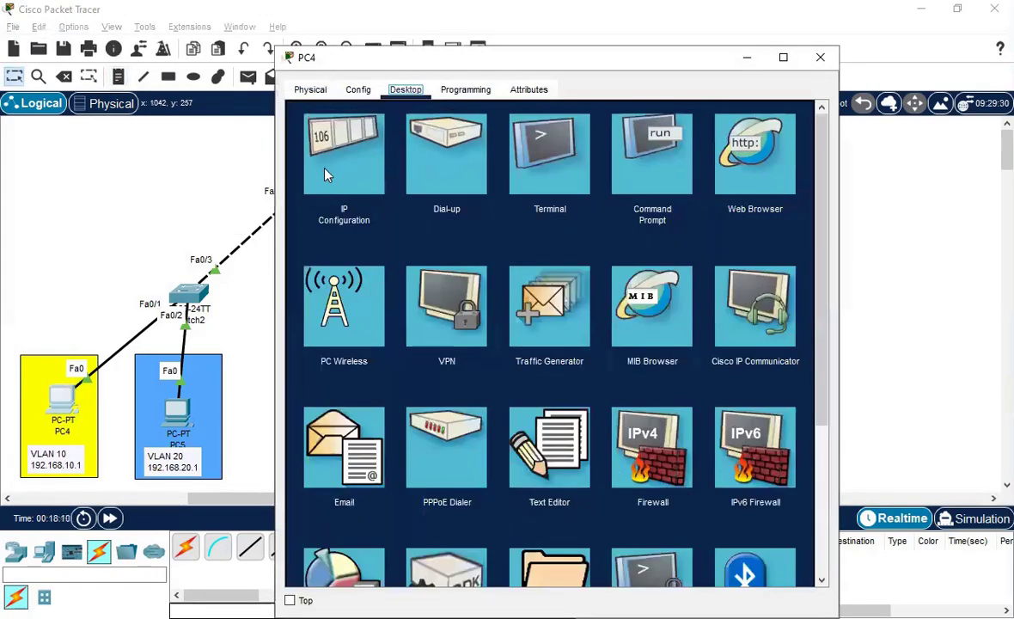
left_click(300, 153)
left_click(500, 203)
type("192.168.10.1")
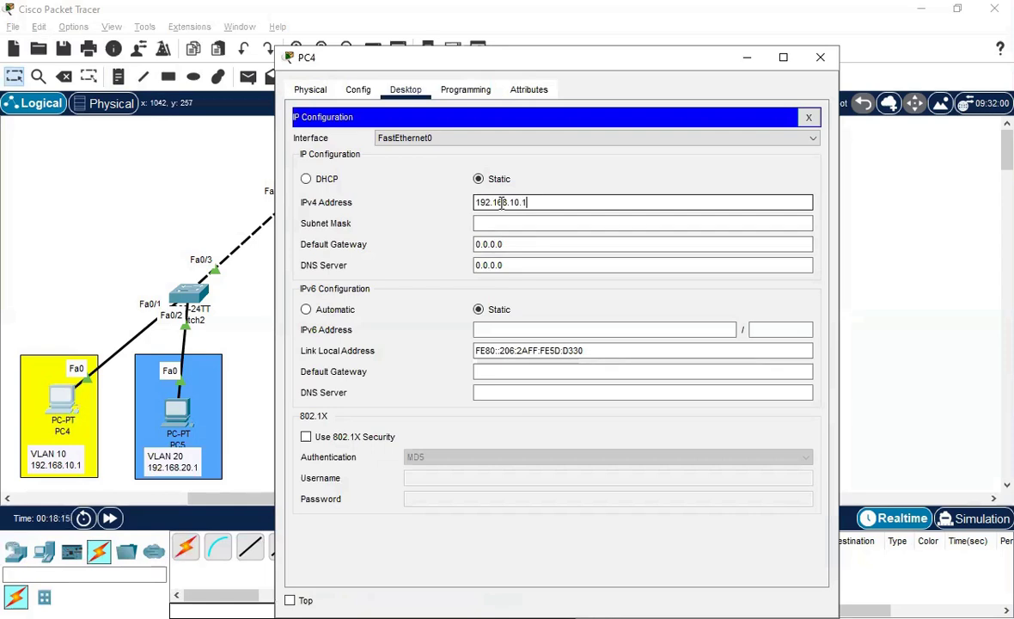
Give PC4 the subnet mask 255.255.255.0 and default gateway 192.168.10.100, copy the gateway address, and close PC4.
key("Tab")
key("Tab")
type("19")
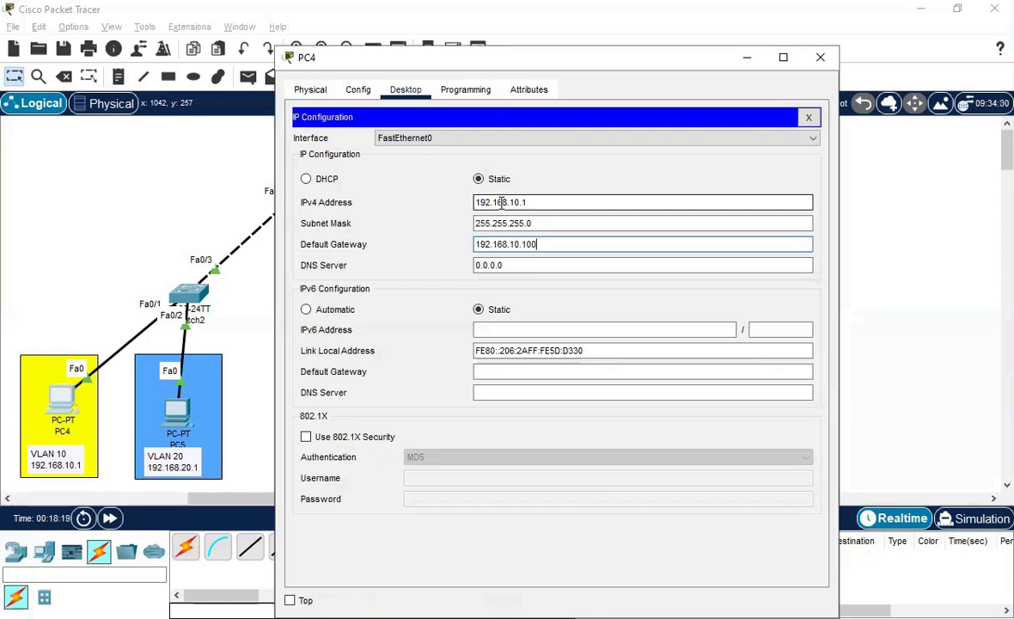
key("ctrl+a")
key("ctrl+c")
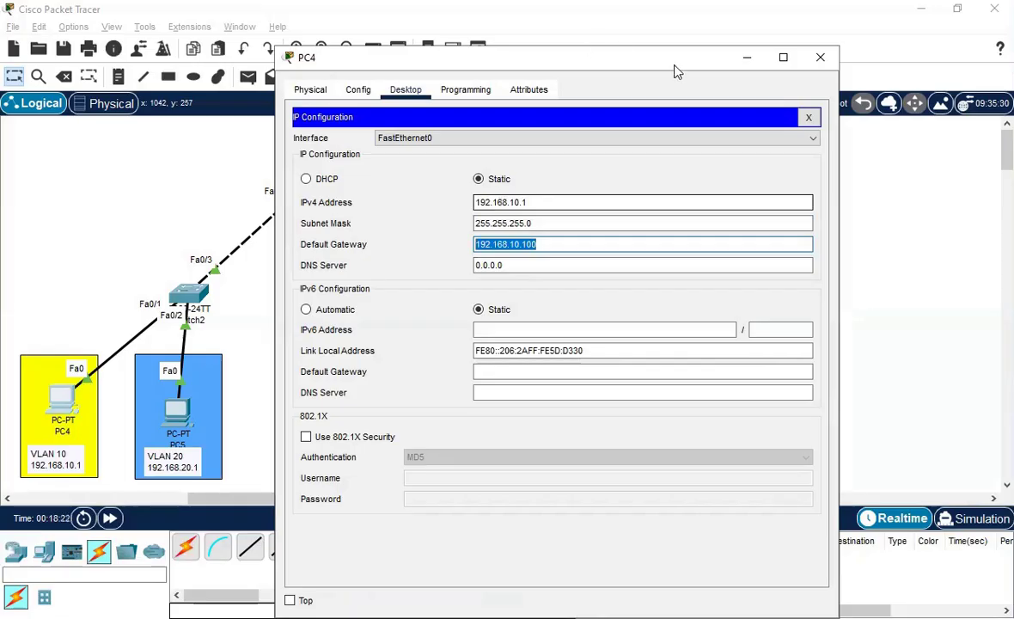
left_click(809, 117)
left_click(821, 57)
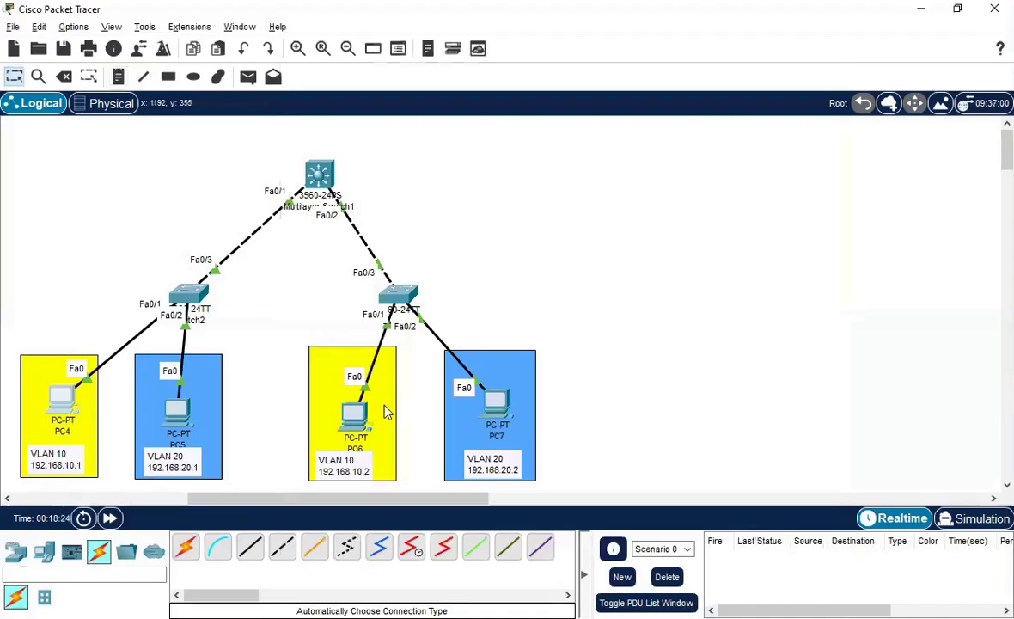
Open PC6's IP configuration and set its IPv4 address to 192.168.10.2, reusing the copied gateway address.
left_click(358, 412)
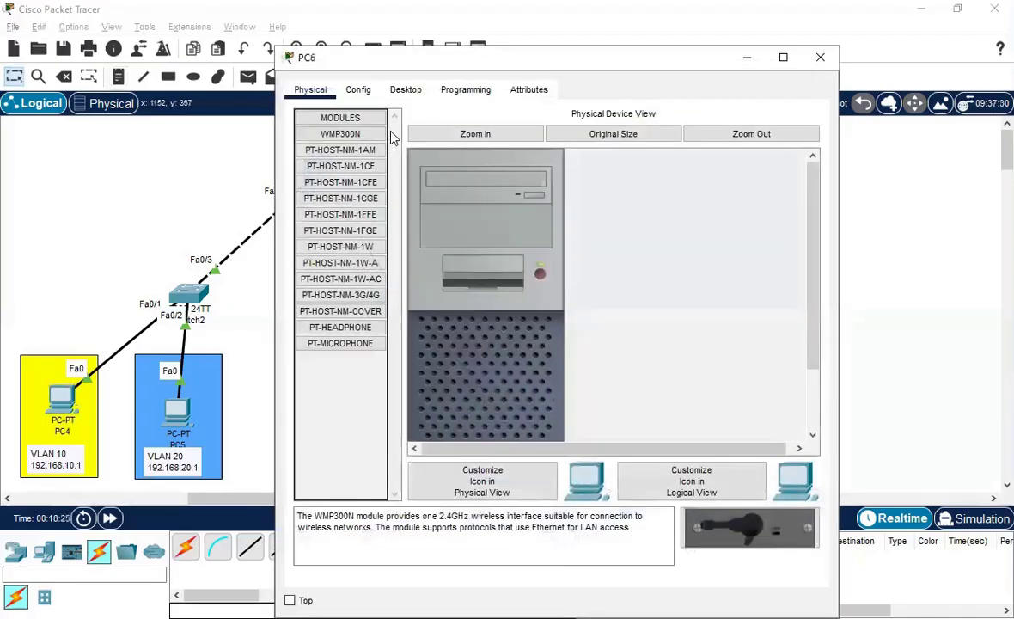
left_click(405, 90)
left_click(366, 152)
left_click(487, 204)
key("ctrl+v")
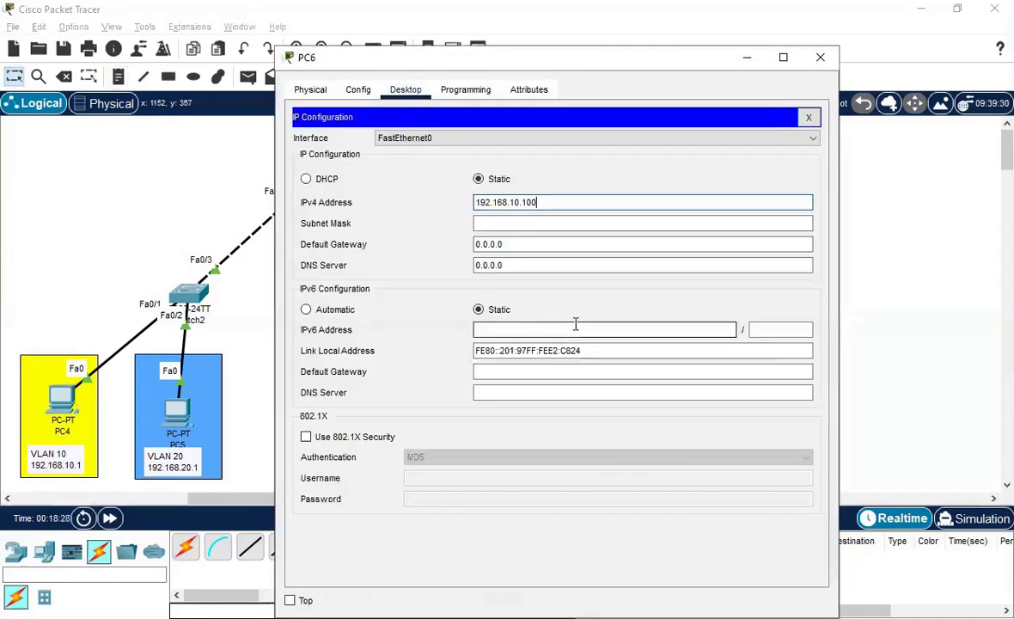
key("BackSpace")
type("2")
Give PC6 the subnet mask 255.255.255.0 and default gateway 192.168.10.100, then close its window.
key("Tab")
key("Tab")
key("ctrl+v")
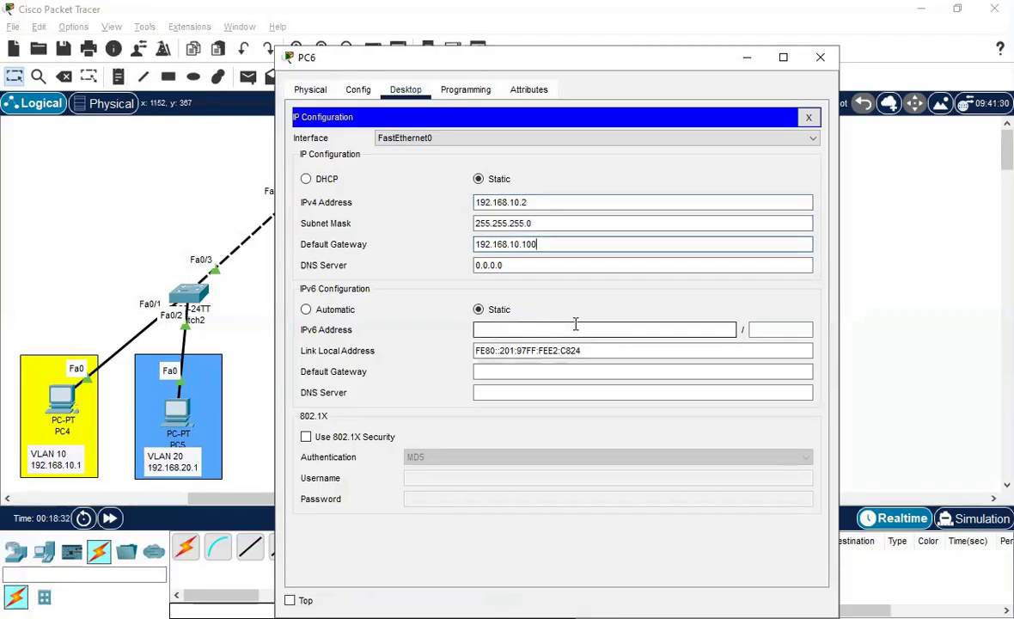
left_click(808, 117)
left_click(819, 56)
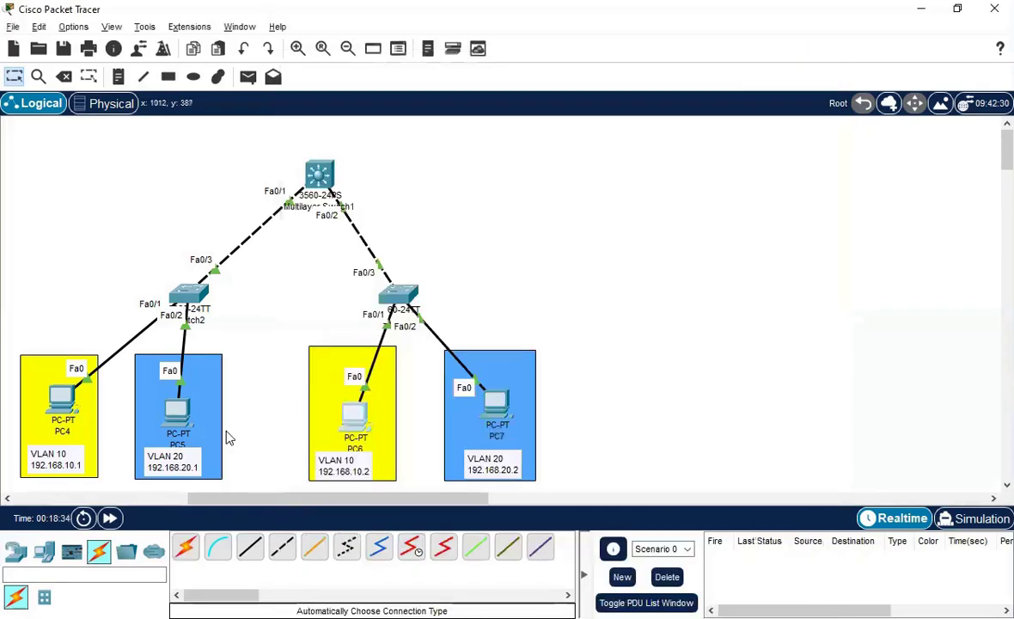
Open PC5's IP configuration and set its static IPv4 address to 192.168.20.1.
left_click(176, 411)
left_click(406, 89)
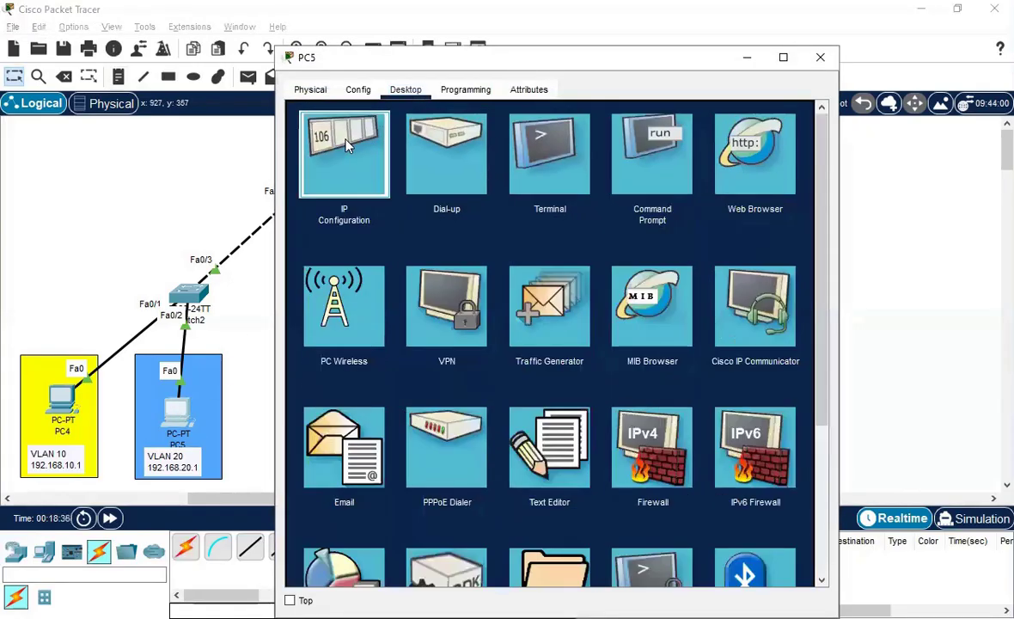
left_click(335, 155)
left_click(497, 200)
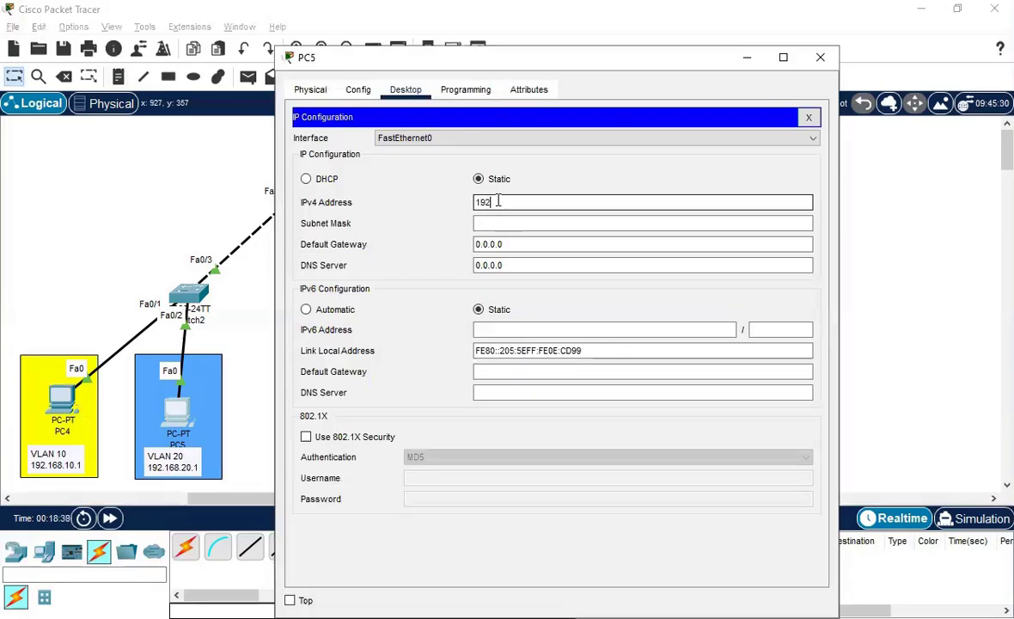
type("192.168.20.1")
Give PC5 the subnet mask 255.255.255.0 and default gateway 192.168.20.100, copy the gateway address, and close PC5.
key("Tab")
key("Tab")
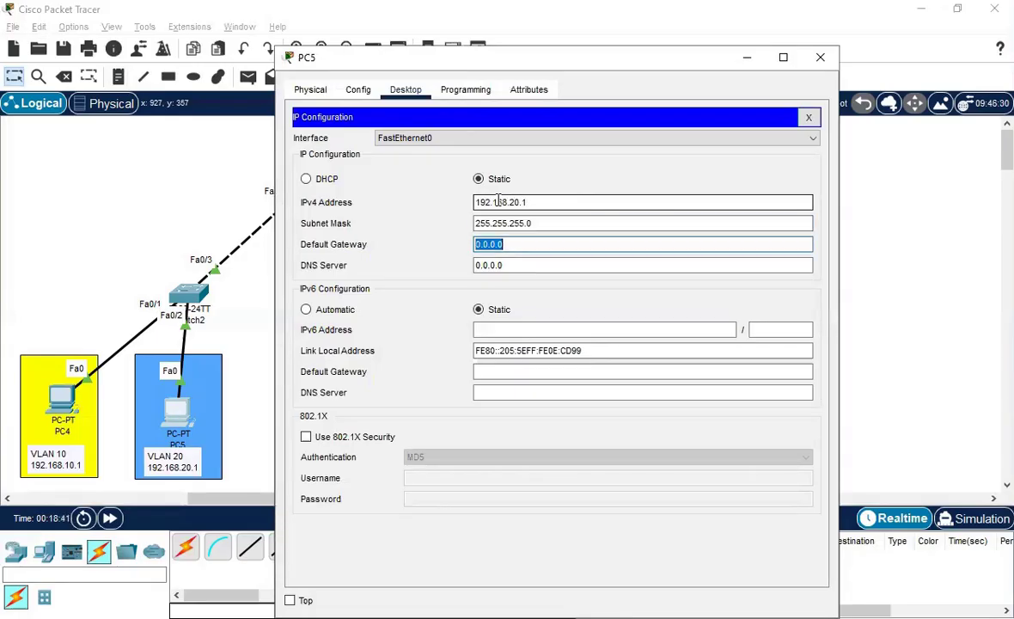
type("192.168.10.100")
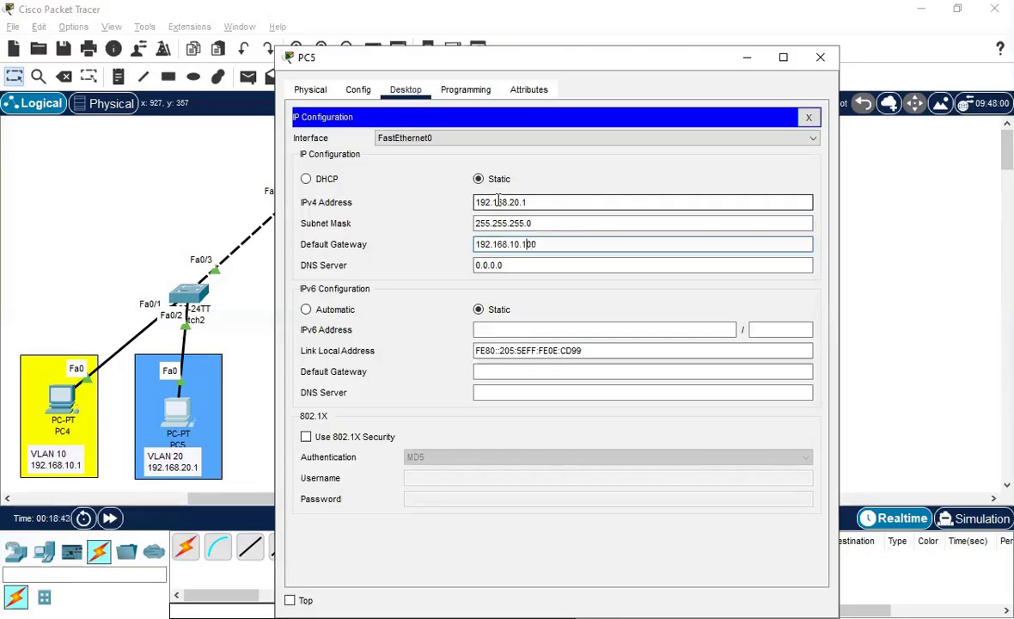
key("BackSpace")
type("2")
left_click_drag(551, 241, 436, 263)
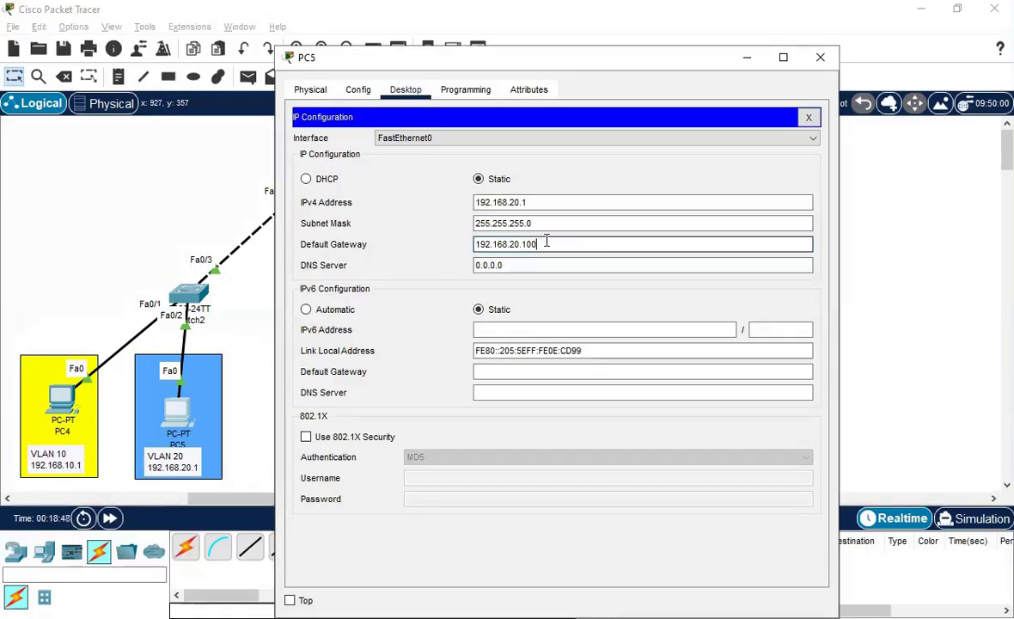
left_click_drag(546, 242, 473, 248)
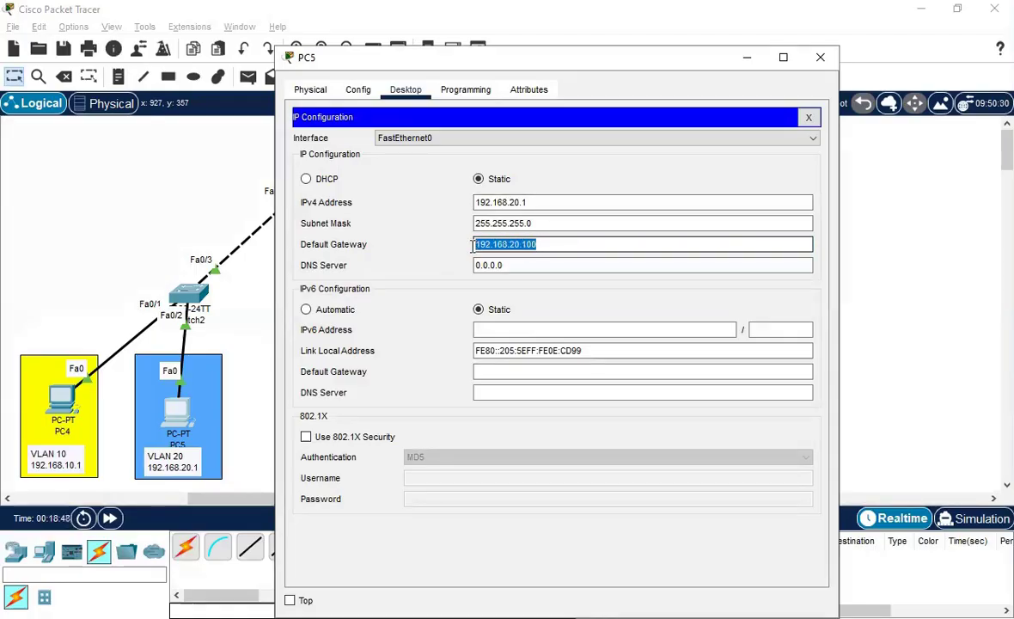
left_click(810, 118)
left_click(820, 57)
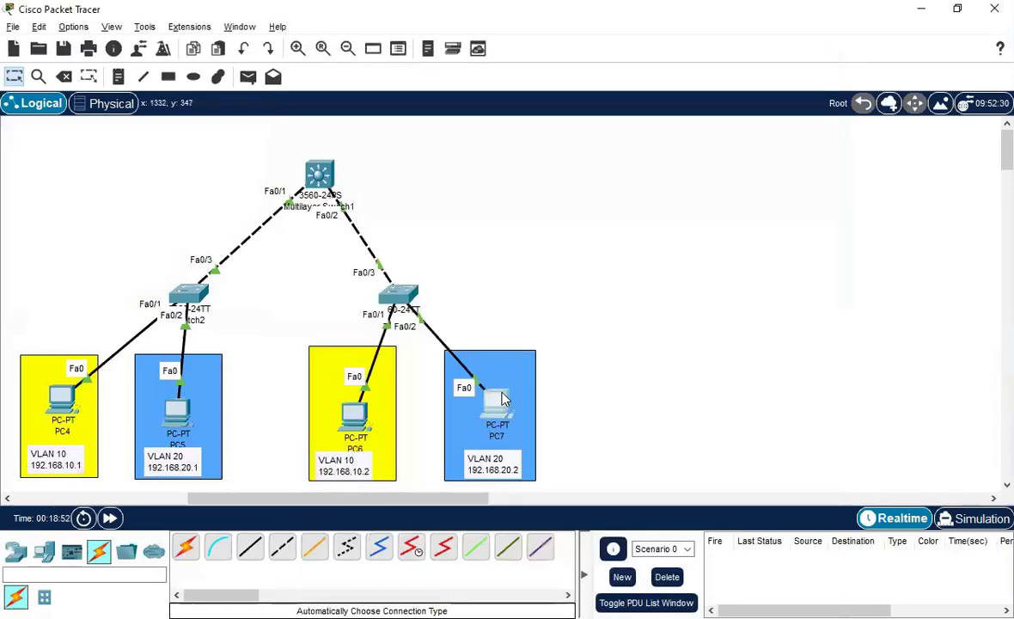
Open PC7's IP configuration and set its IPv4 address to 192.168.20.2, reusing the copied gateway address.
left_click(503, 398)
left_click(406, 90)
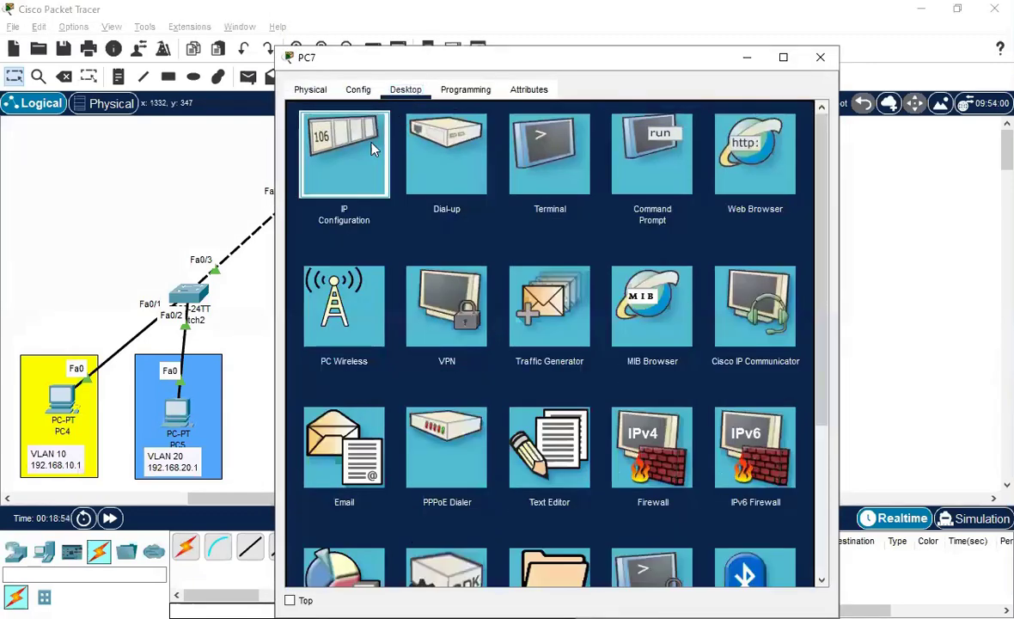
left_click(372, 151)
left_click(502, 205)
type("192.168.20.100")
key("BackSpace")
key("BackSpace")
key("BackSpace")
type("2")
Give PC7 the subnet mask 255.255.255.0 and default gateway 192.168.20.100, then close its window.
key("Tab")
key("Tab")
type("192.168.20.100")
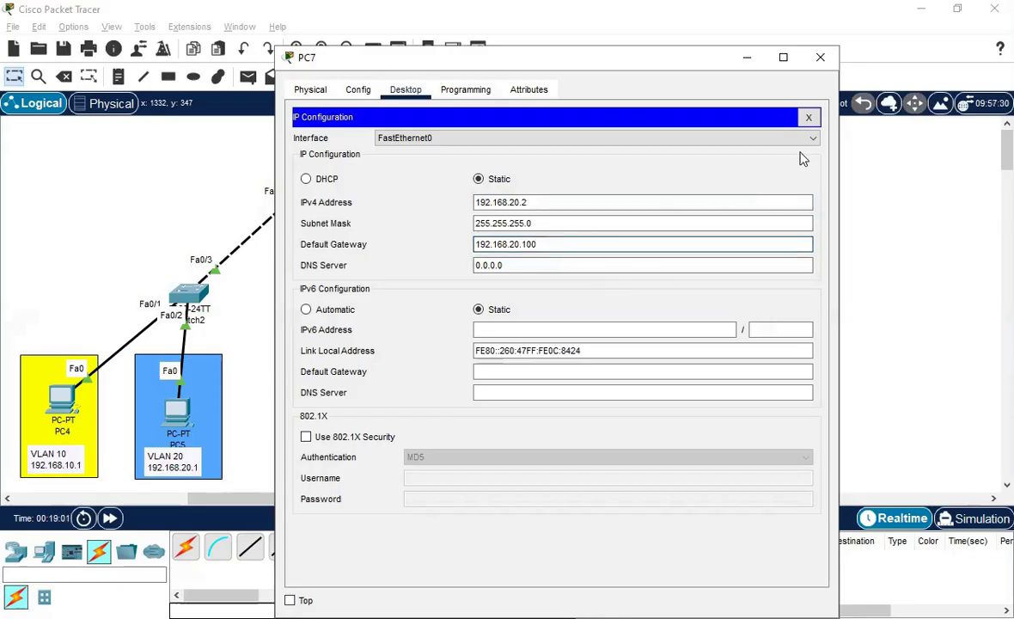
left_click(808, 118)
left_click(819, 58)
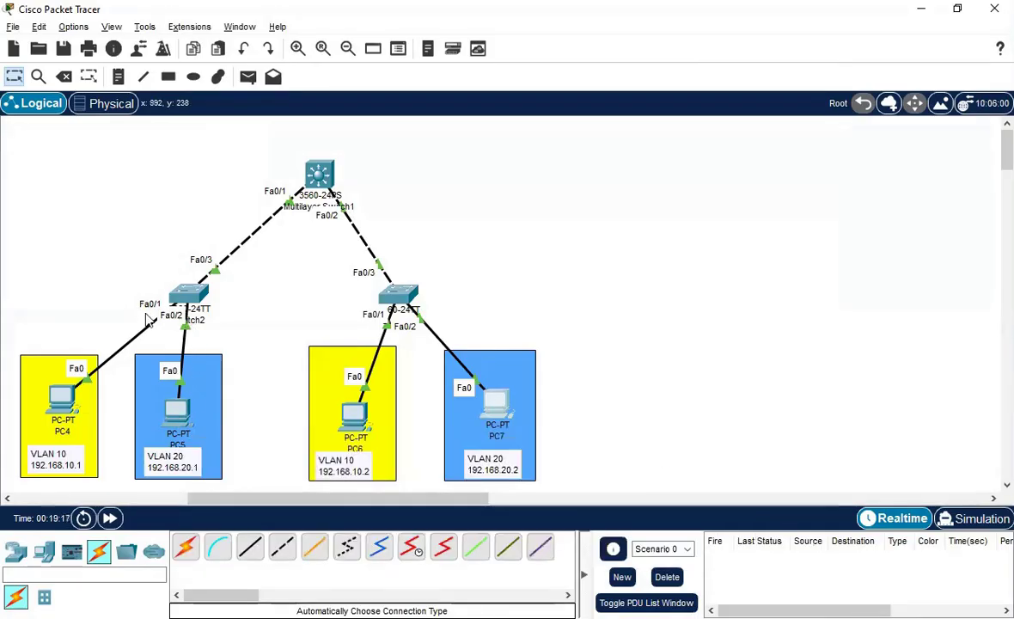
Open Switch2's command line, uncover the topology behind its window, and enter global configuration mode with EN and confi ter.
left_click(187, 295)
left_click(396, 89)
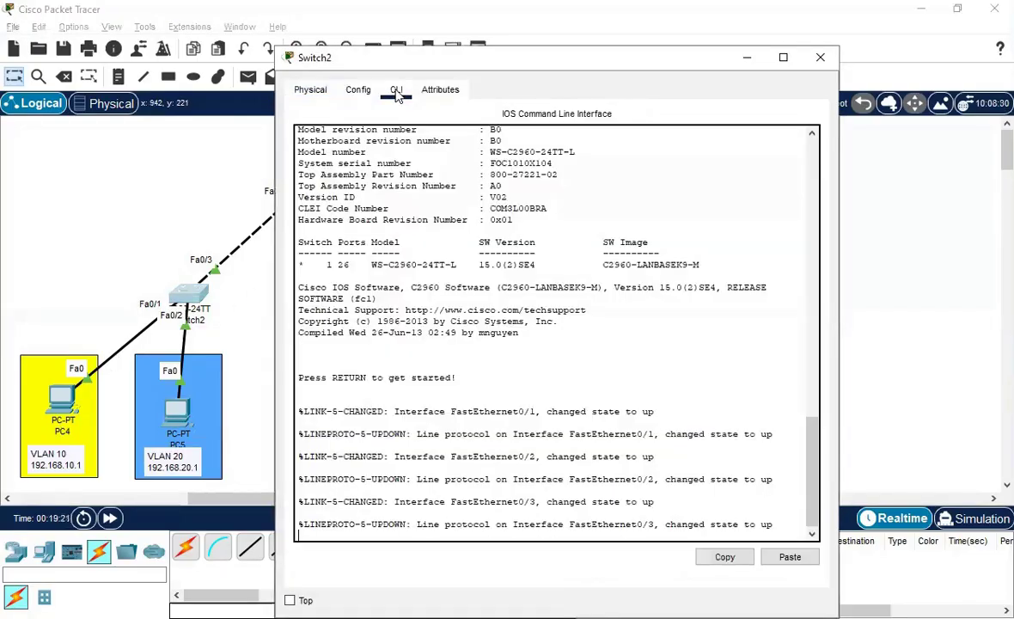
key("Return")
key("Return")
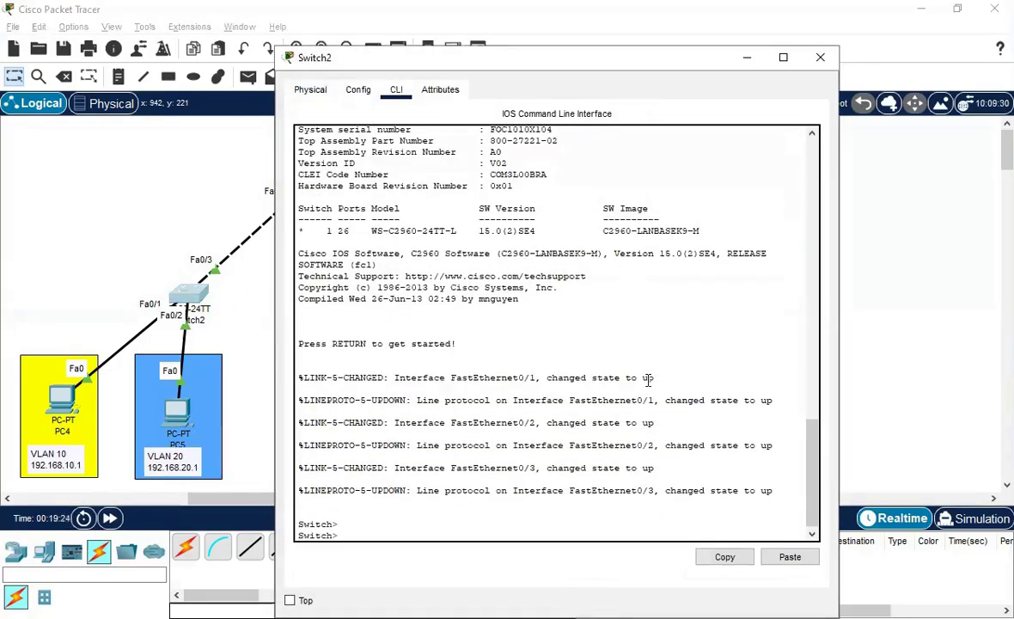
left_click_drag(434, 51, 660, 83)
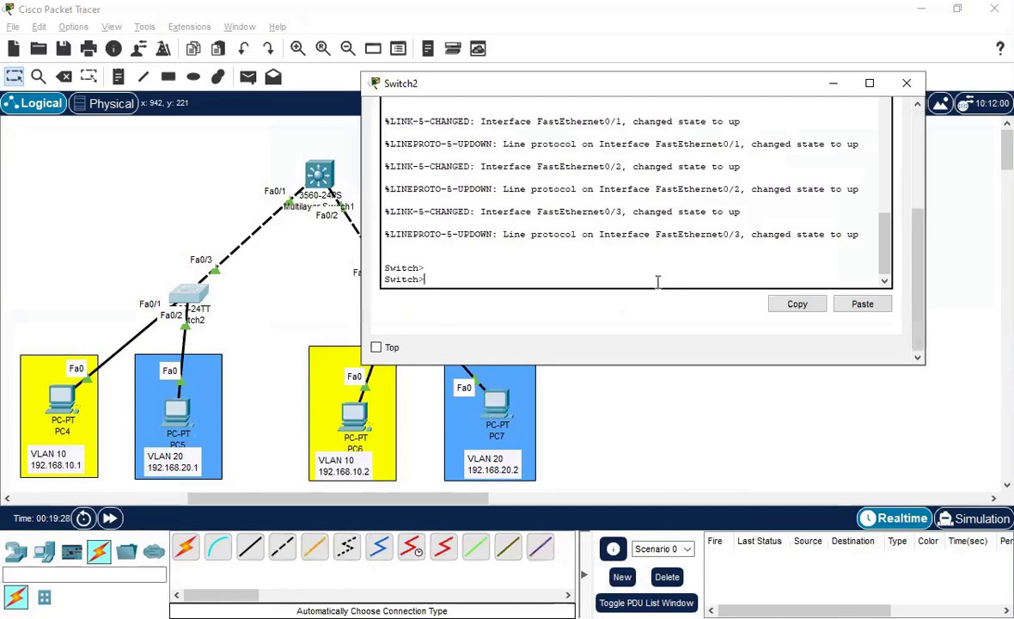
type("EN")
key("Return")
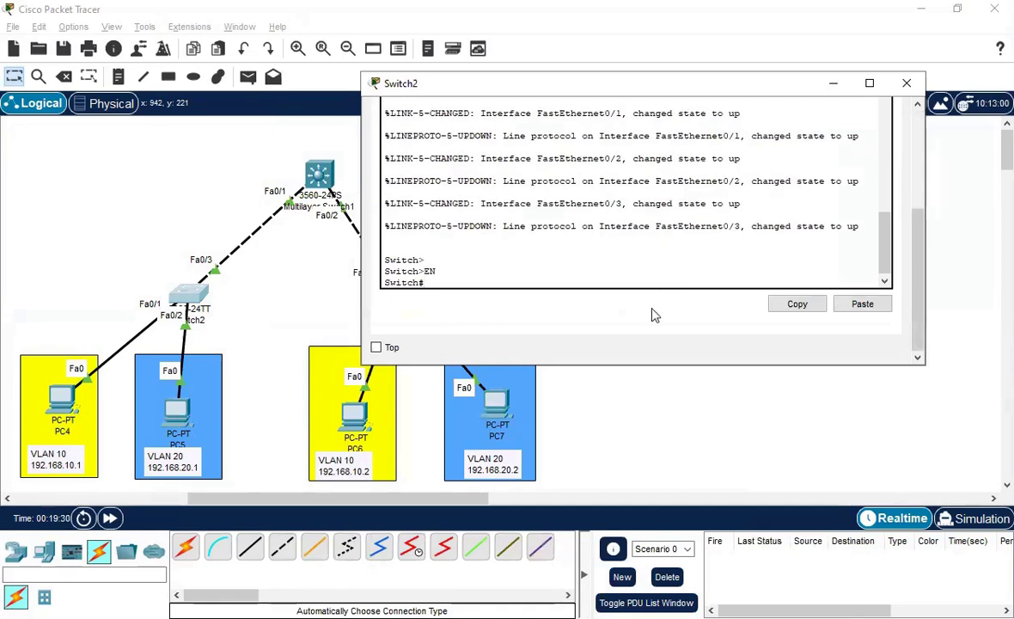
left_click_drag(650, 365, 666, 446)
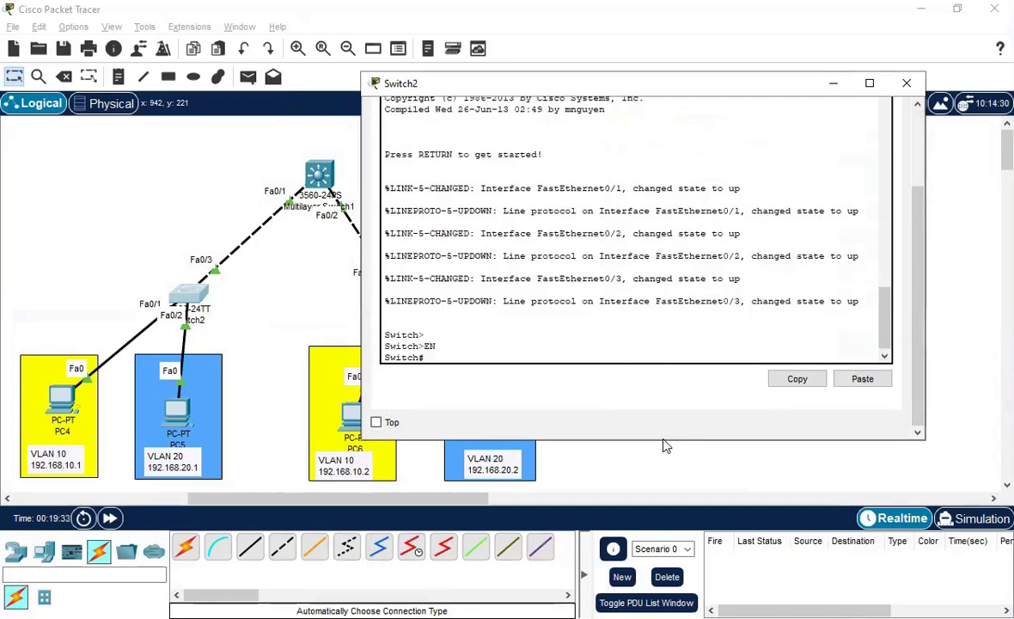
type("confi ter")
key("Return")
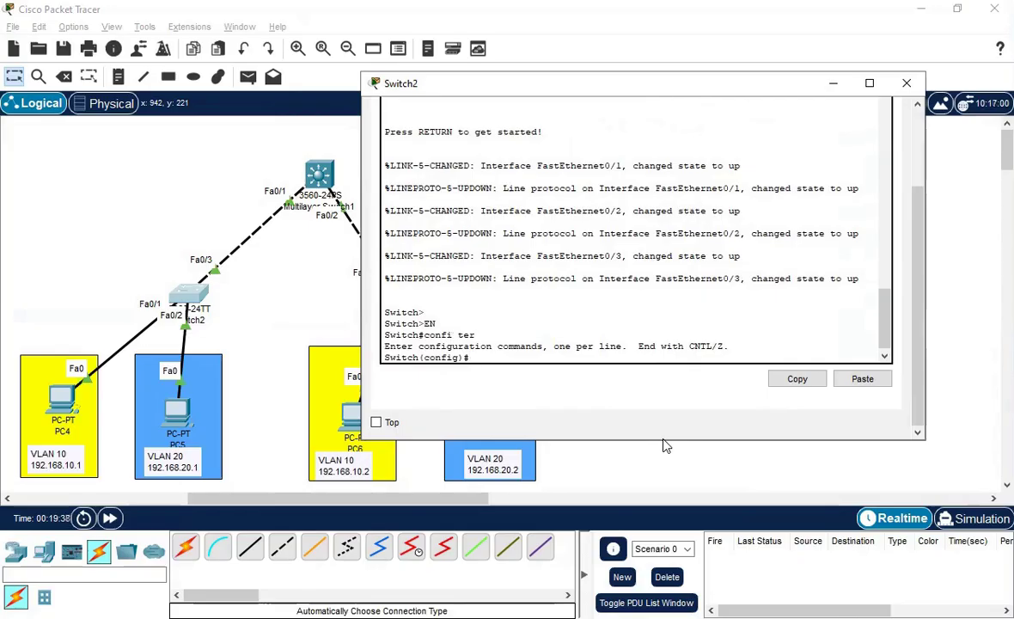
Create VLAN 10 and VLAN 20 on Switch2, returning to global configuration mode after each.
left_click_drag(798, 441, 812, 515)
type("vlan 10")
key("Return")
type("exit")
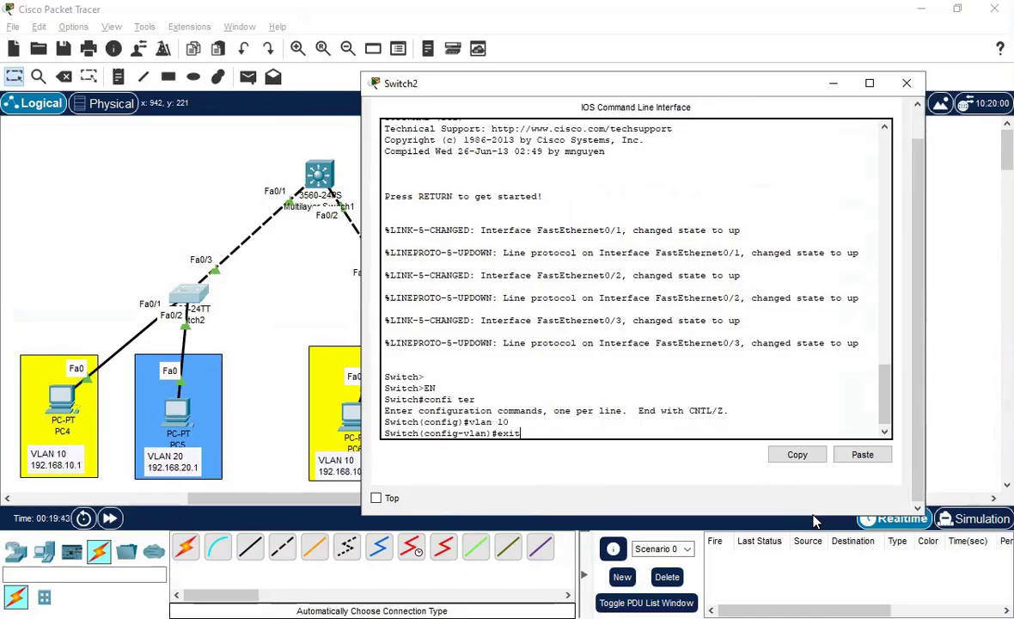
key("Return")
type("vlan 1")
key("BackSpace")
type("20")
key("Return")
type("exit")
key("Return")
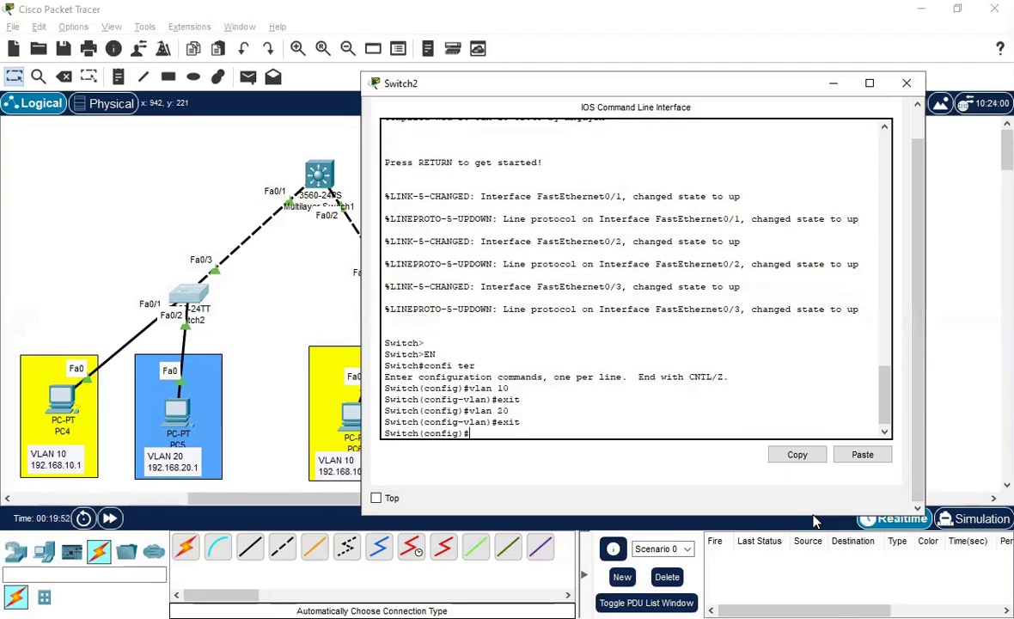
Enter the configuration of Switch2's interface fa0/1 and set its switchport mode to access.
type("int")
key("Tab")
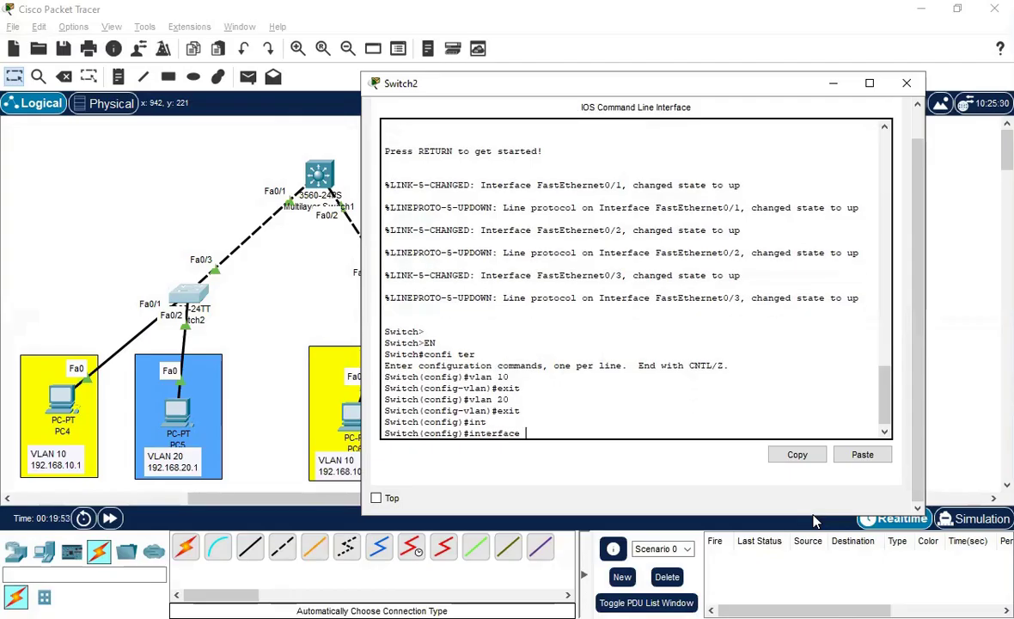
type("fa0/1")
key("Return")
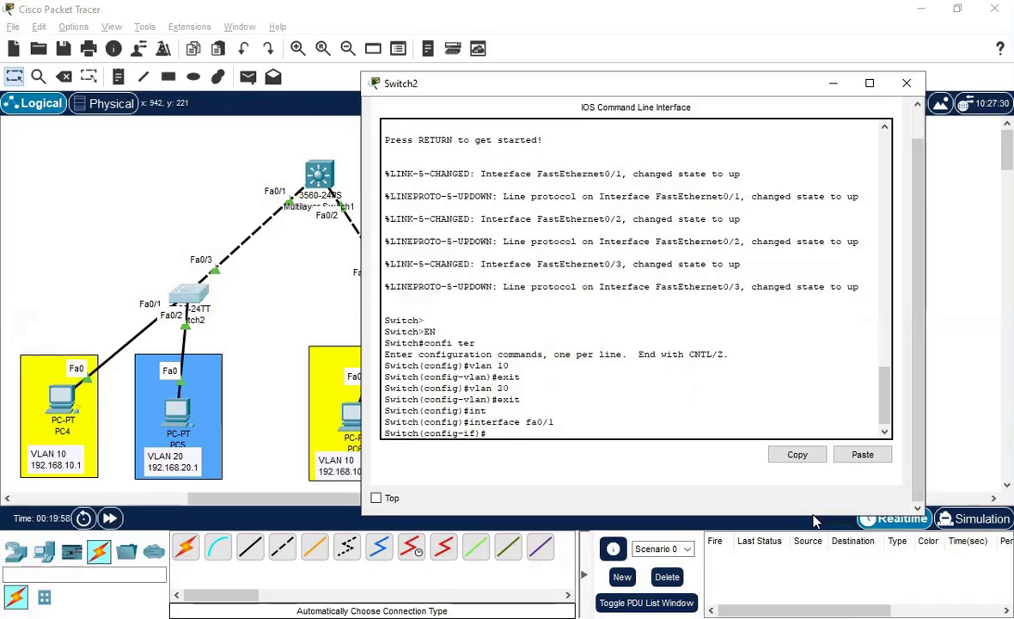
type("sw")
key("Tab")
type("mo")
key("Tab")
type("ac")
key("Tab")
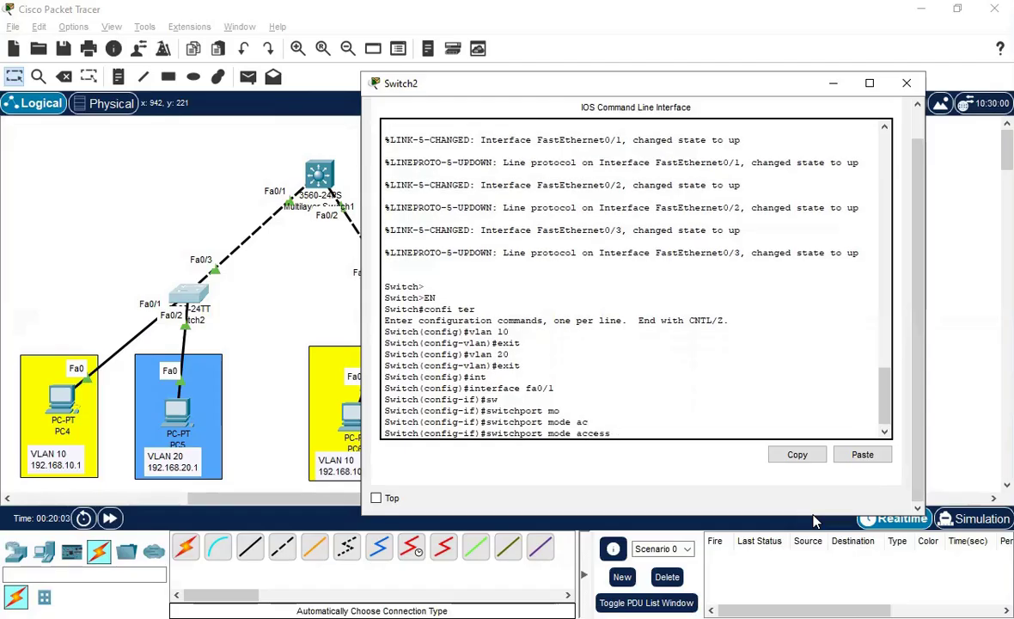
key("Return")
Assign interface fa0/1 to access VLAN 10 and exit the interface configuration.
type("sw")
key("Tab")
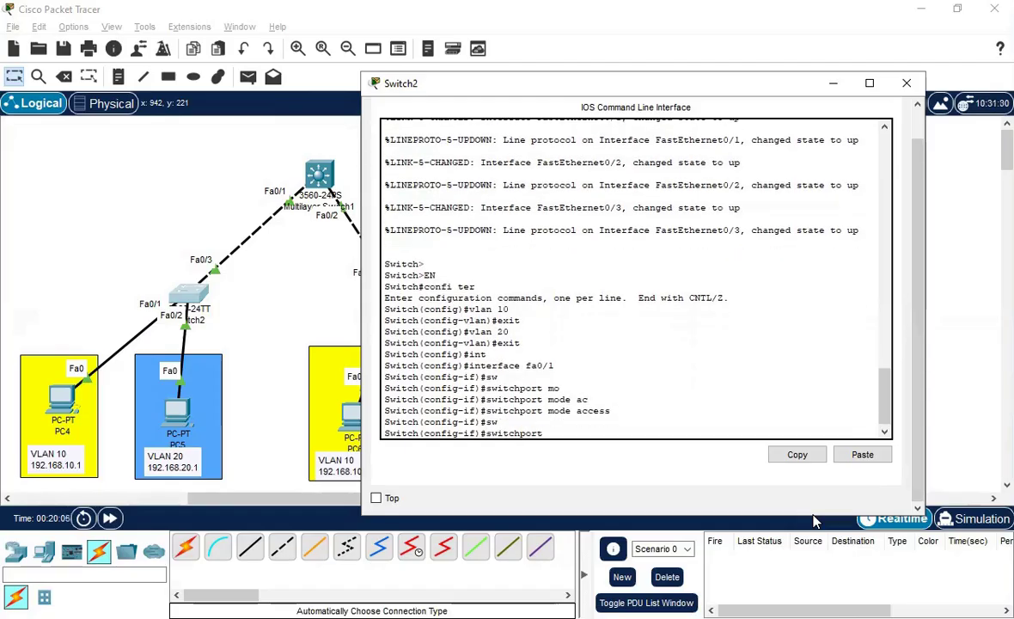
type("ac")
key("Tab")
type("vlan 10")
key("Return")
type("exit")
key("Return")
Enter the configuration of Switch2's interface fa0/2 and set its switchport mode to access.
type("in")
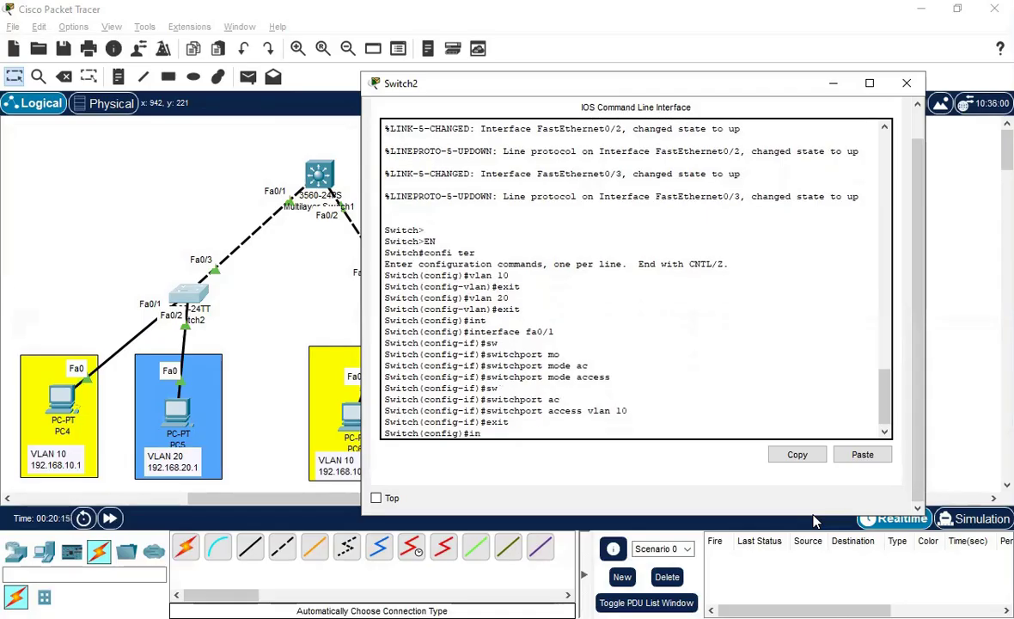
type("t")
key("Tab")
type("fa")
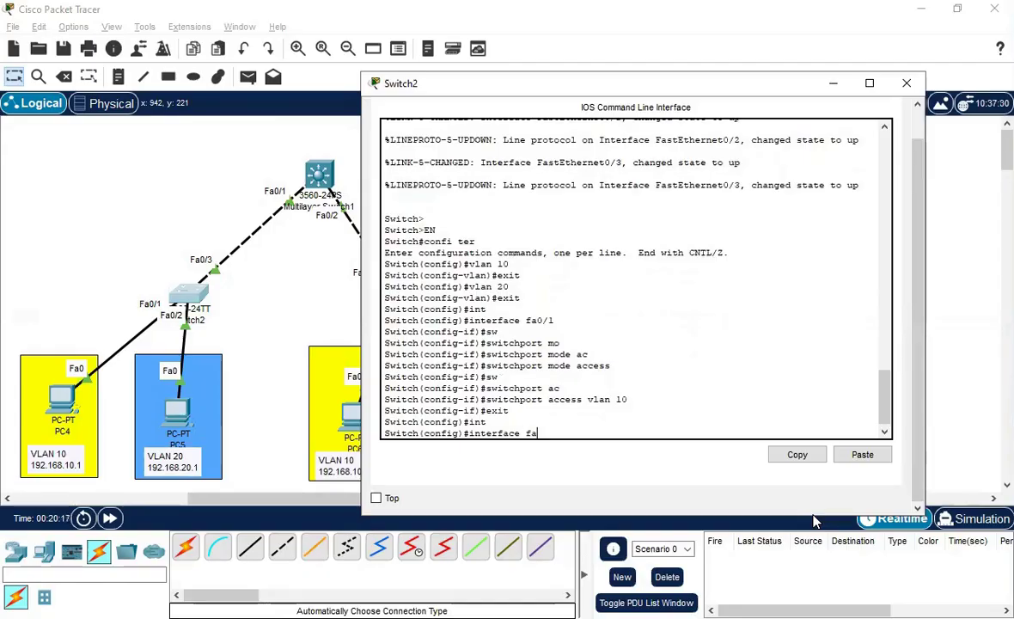
type("0/2")
key("Return")
type("sw")
key("Tab")
type("m")
key("Tab")
type("ac")
key("Tab")
key("Return")
Assign Switch2's interface fa0/2 to access VLAN 20 and exit the interface configuration.
type("sw")
key("Tab")
type("ac")
key("Tab")
type("vlan")
key("Tab")
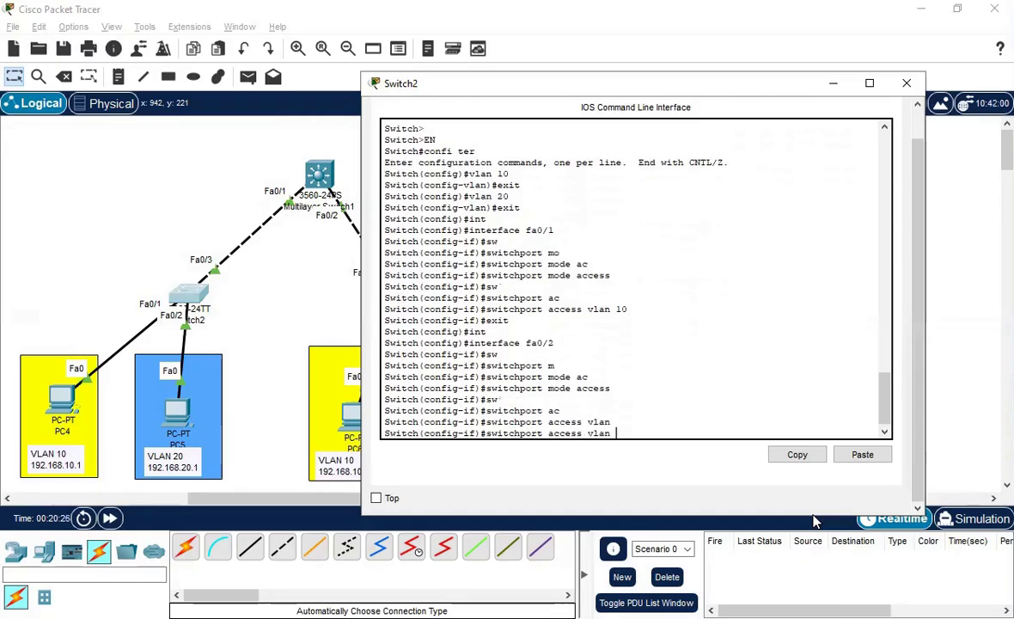
type("20")
key("Return")
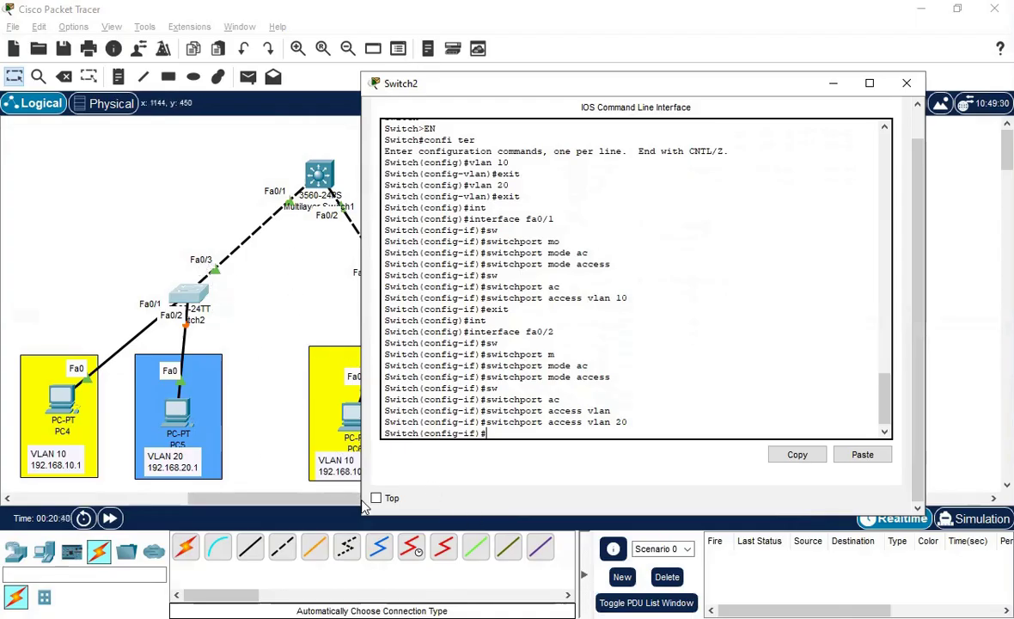
type("int")
key("Tab")
key("BackSpace")
key("BackSpace")
type("exit")
key("Return")
Set Switch2's interface fa0/3 to switchport mode trunk and minimise the switch's window.
type("int")
key("Tab")
type("fa0/3")
key("Return")
type("sw")
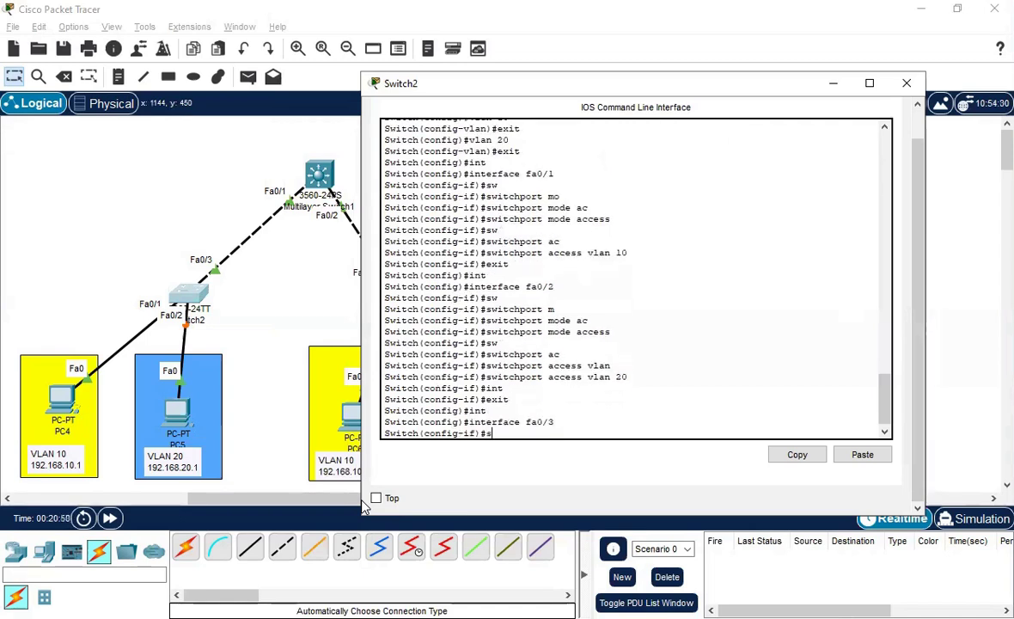
key("Tab")
type("mo")
key("Tab")
type("trunk")
key("Return")
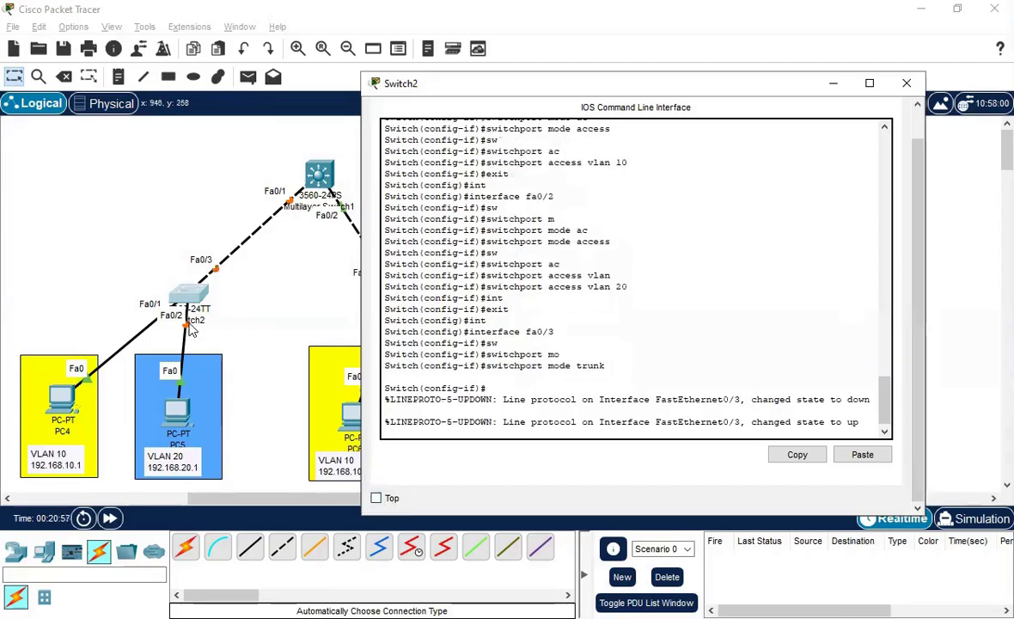
left_click(833, 83)
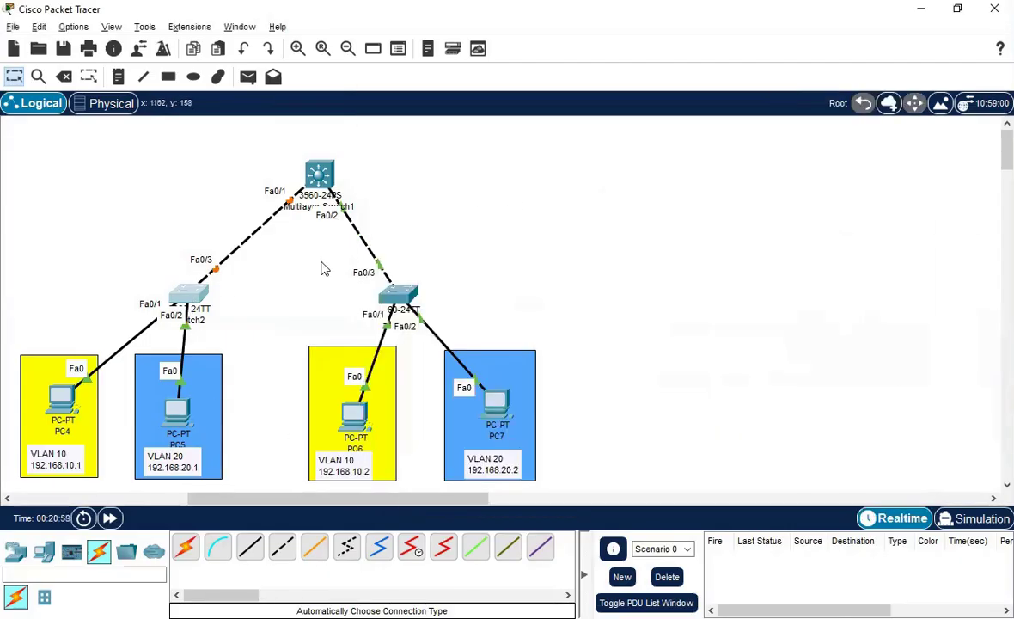
Open Switch3's command line, enable privileged mode and enter global configuration mode.
left_click(411, 297)
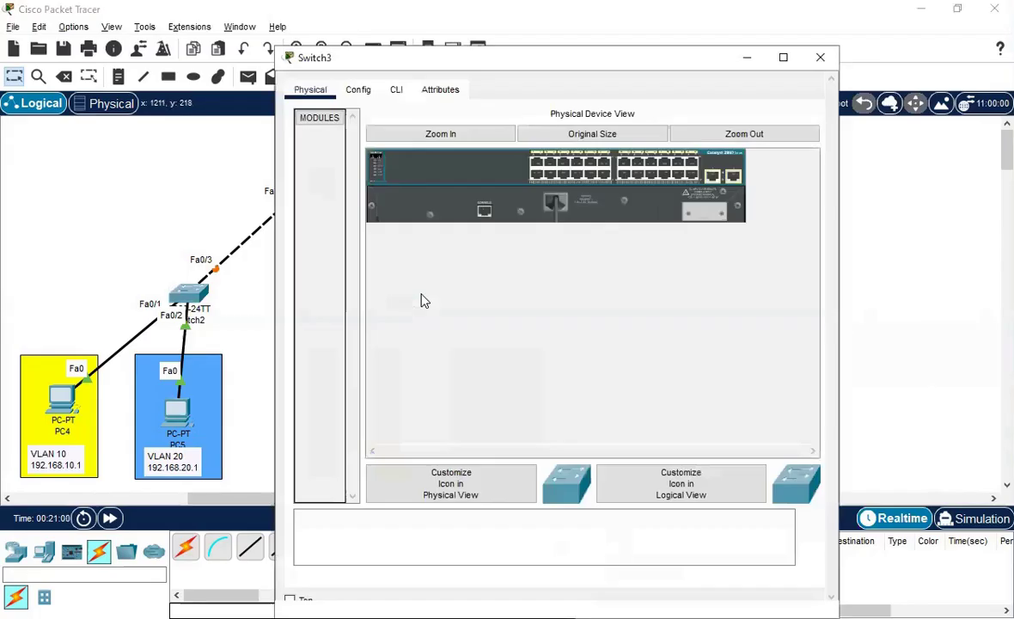
left_click(394, 93)
key("Return")
key("Return")
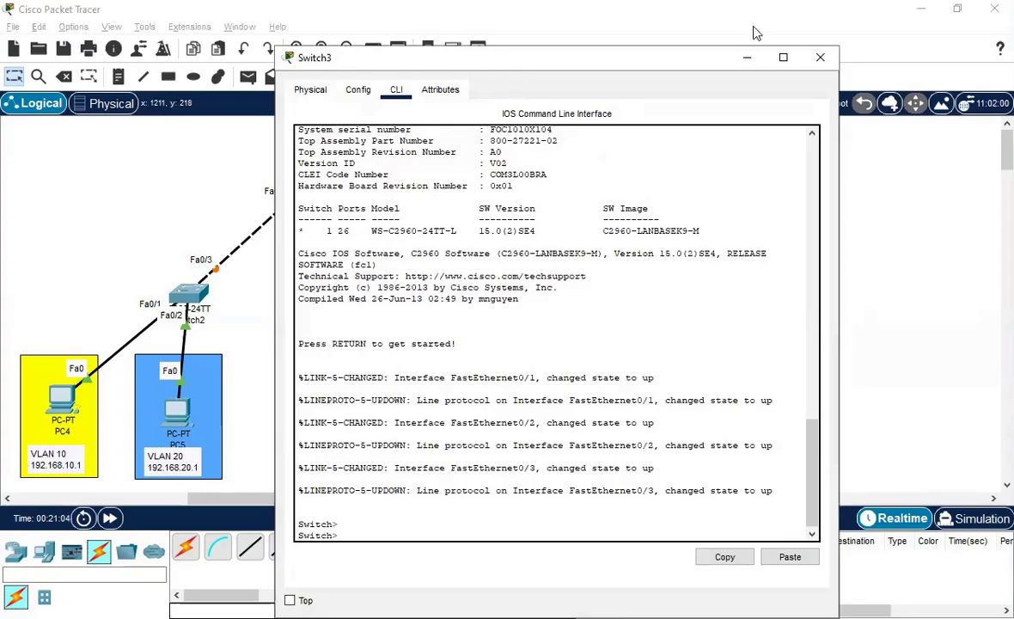
left_click_drag(515, 68, 757, 33)
type("en")
key("Return")
type("config ter")
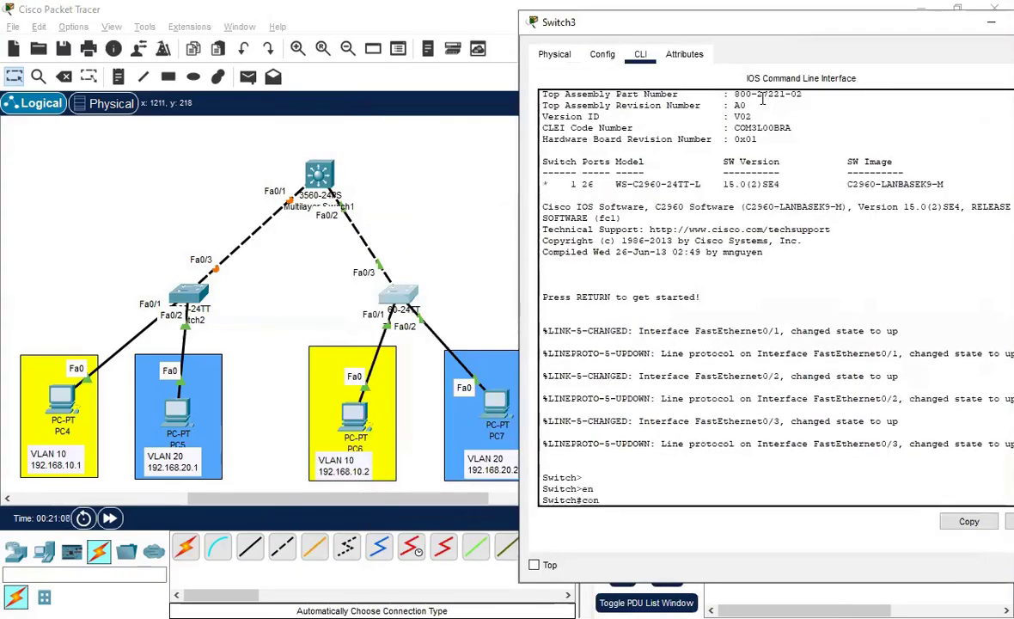
key("Return")
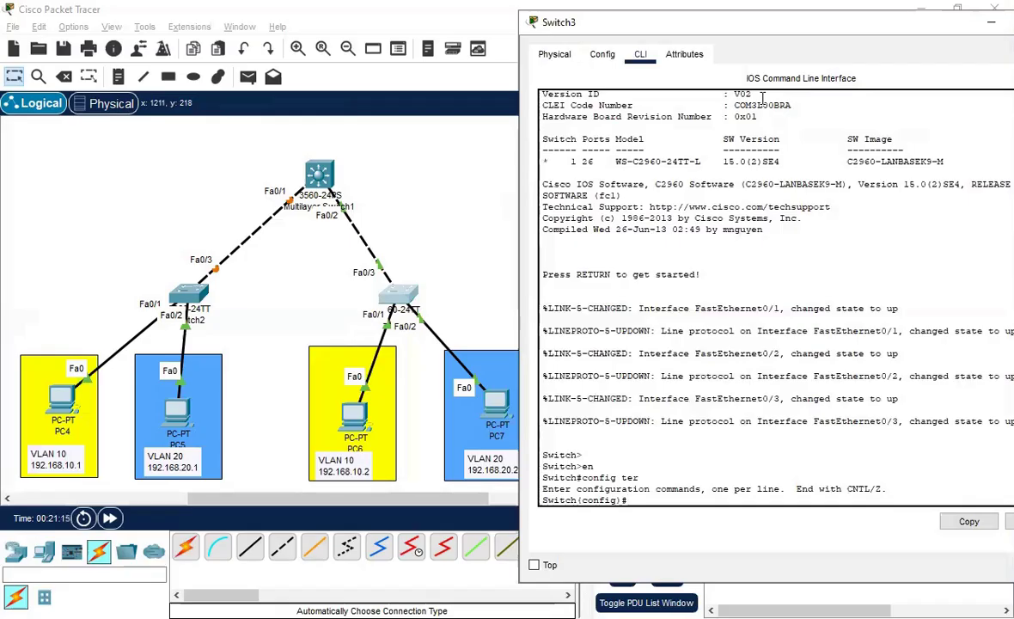
Create VLAN 10 and VLAN 20 on Switch3, returning to global configuration mode after each.
type("int")
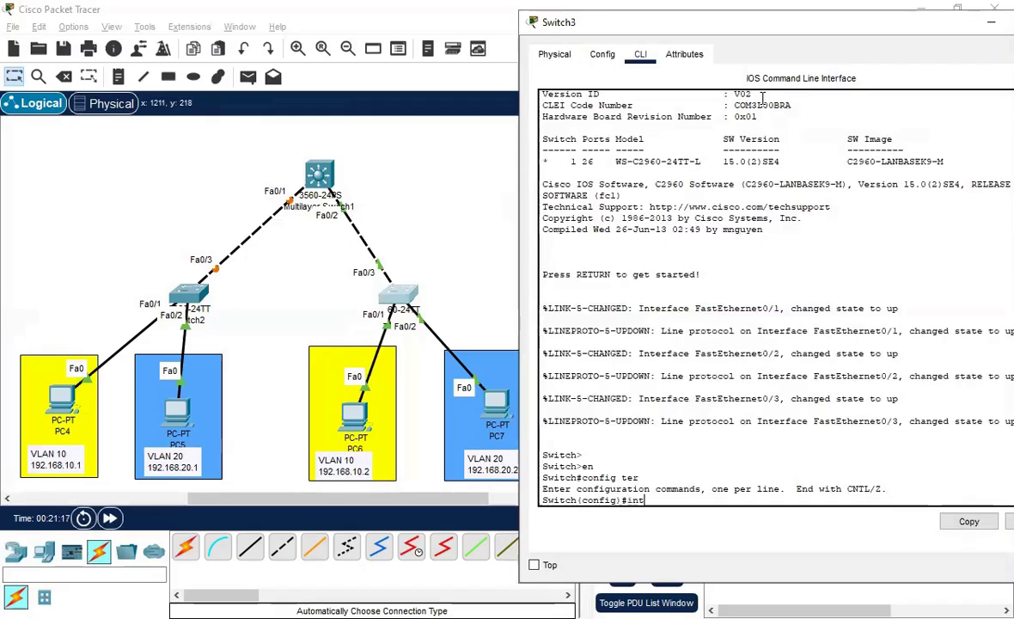
type("vlan 10")
key("Return")
type("exit")
key("Return")
type("vlan 20")
key("Return")
type("exi")
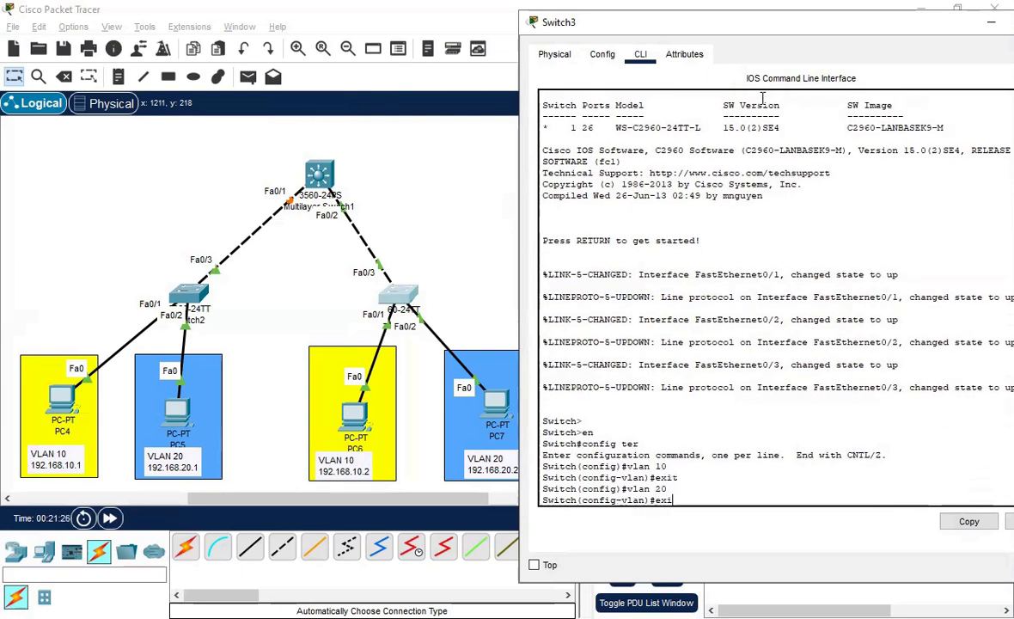
type("t")
key("Return")
Enter the configuration of Switch3's interface fa0/1 and set its switchport mode to access.
type("int")
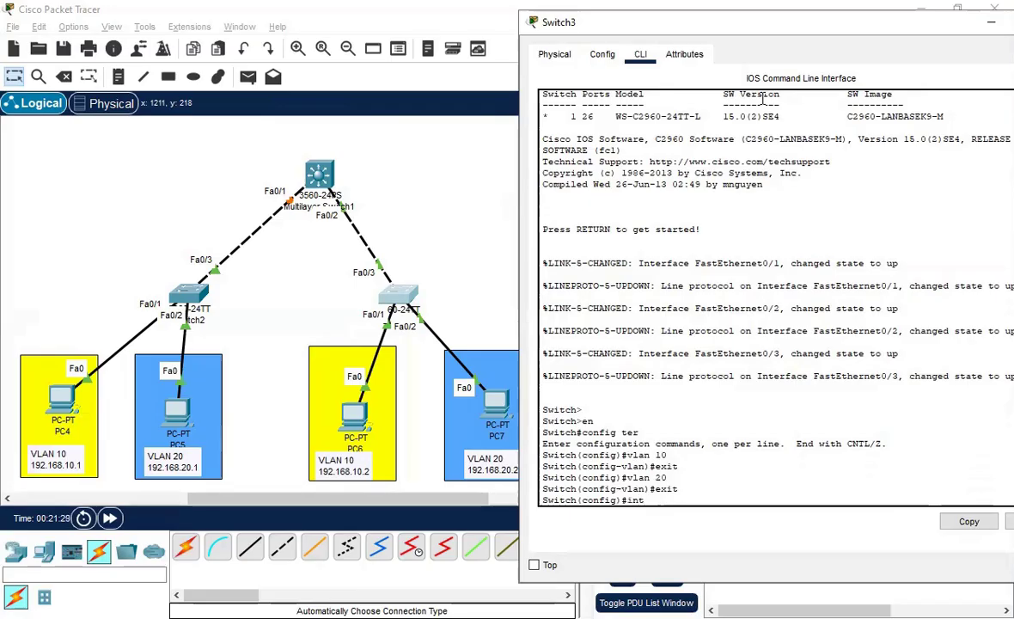
key("Tab")
type("fa0/1")
key("Return")
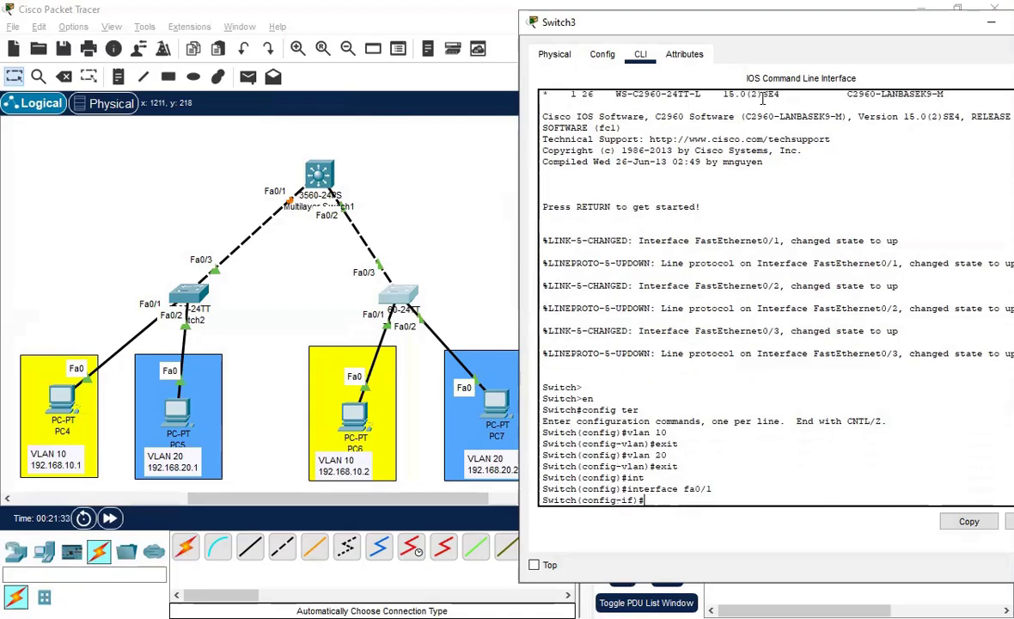
type("sw")
key("Tab")
type("mo")
key("Tab")
type("ac")
key("Tab")
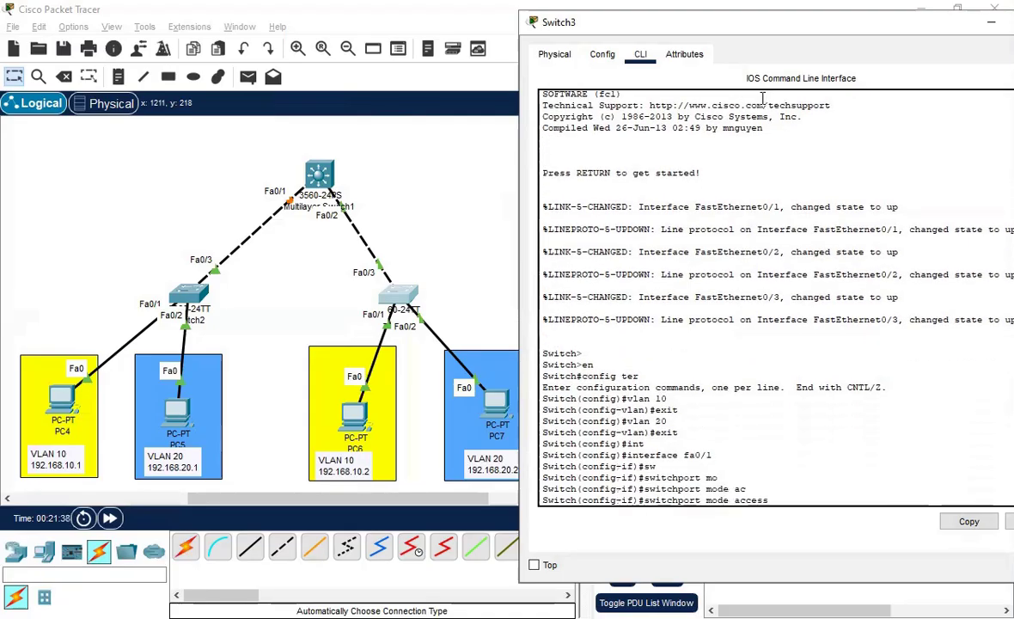
key("Return")
Assign Switch3's interface fa0/1 to access VLAN 10 and exit the interface configuration.
type("sw")
key("Tab")
type("ac")
key("Tab")
type("vla")
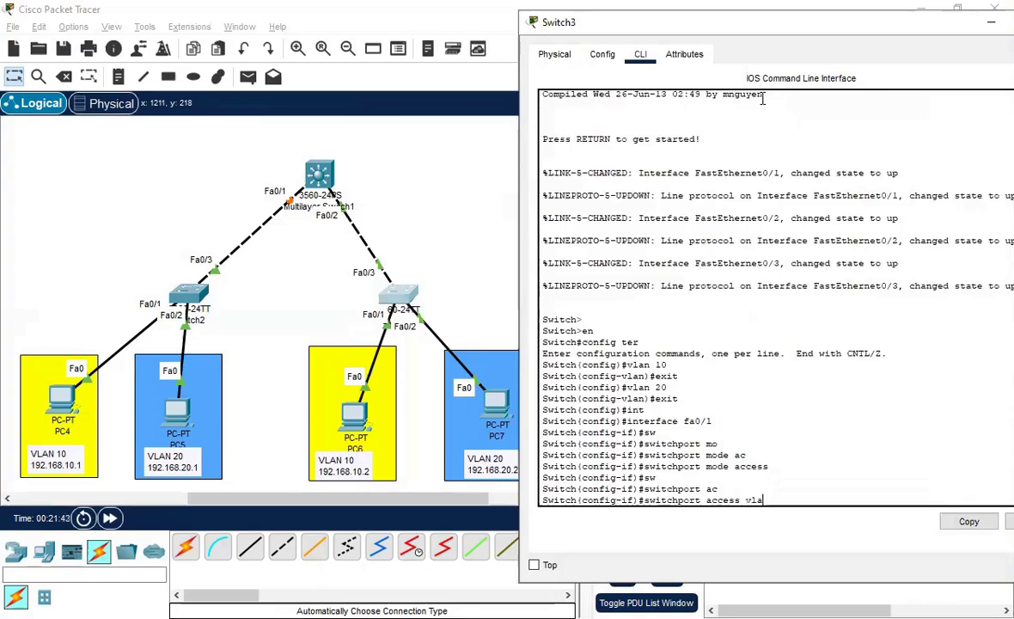
type("n 10")
key("Return")
type("e")
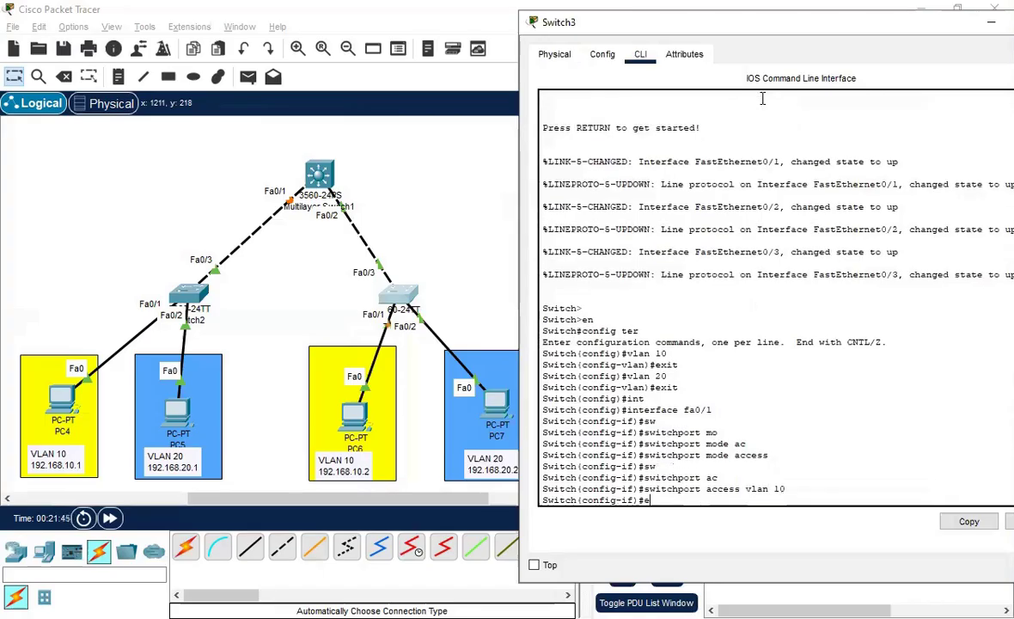
type("xit")
key("Return")
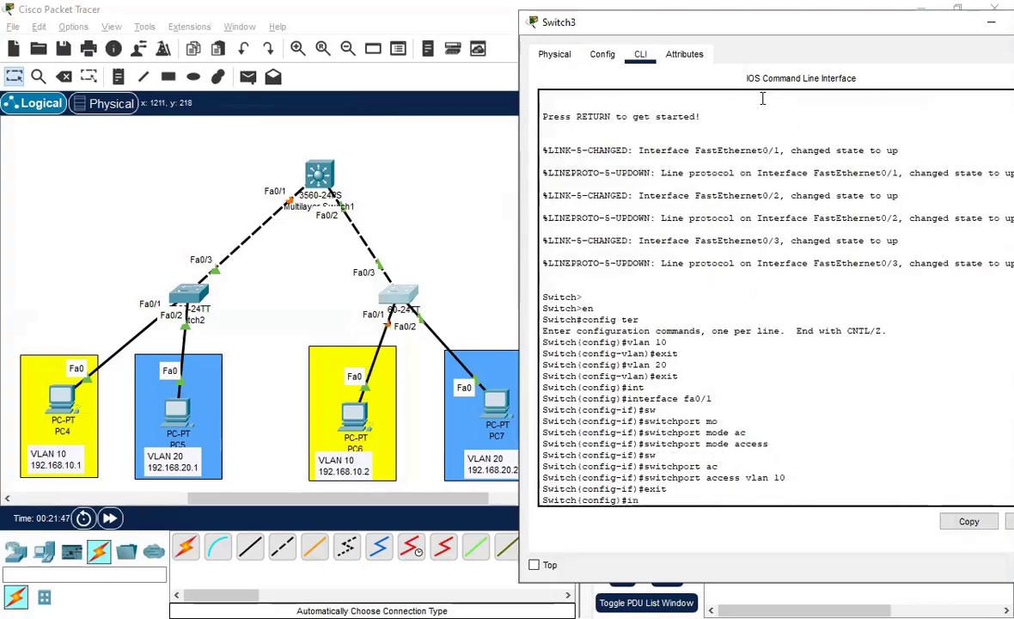
Enter the configuration of Switch3's interface fa0/2 and set its switchport mode to access.
type("int")
key("Tab")
type("fa0/2")
key("Return")
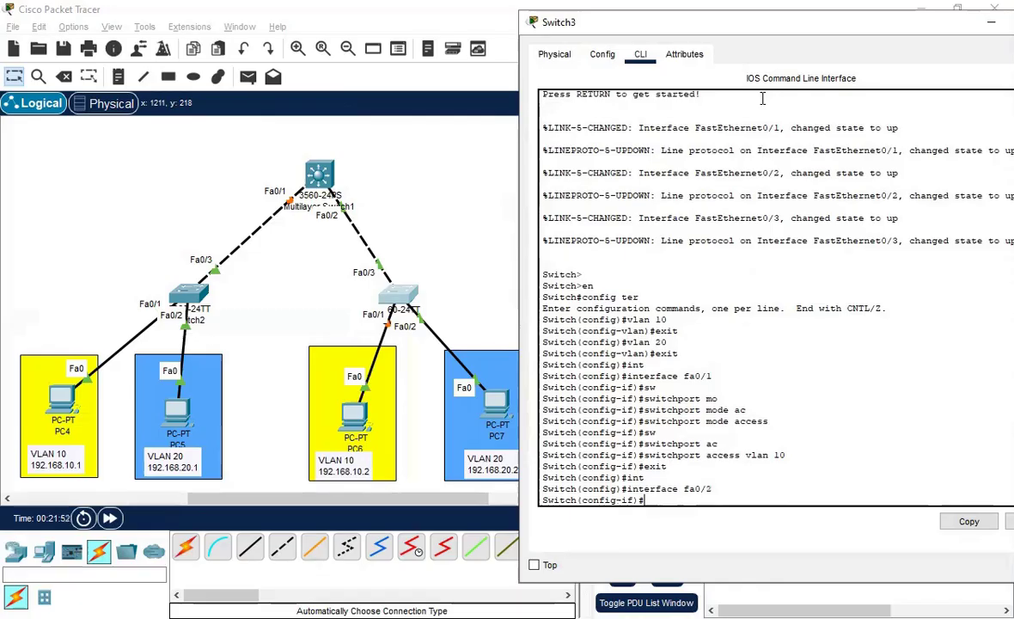
type("sw")
key("Tab")
type("mo")
key("Tab")
type("ac")
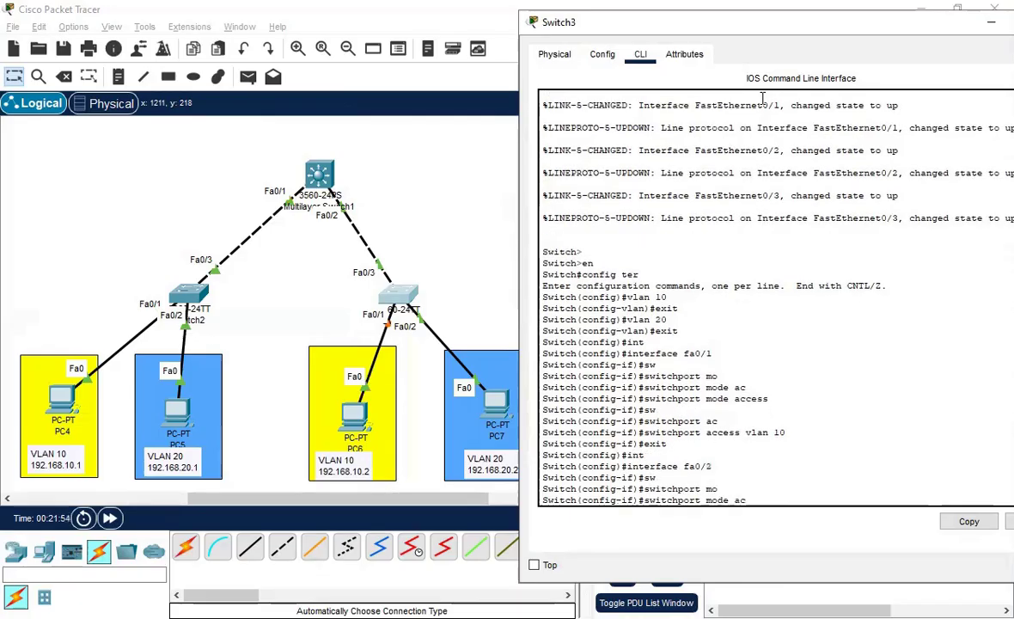
key("Tab")
key("Return")
Assign Switch3's interface fa0/2 to access VLAN 20 and exit the interface configuration.
type("switchport")
key("Tab")
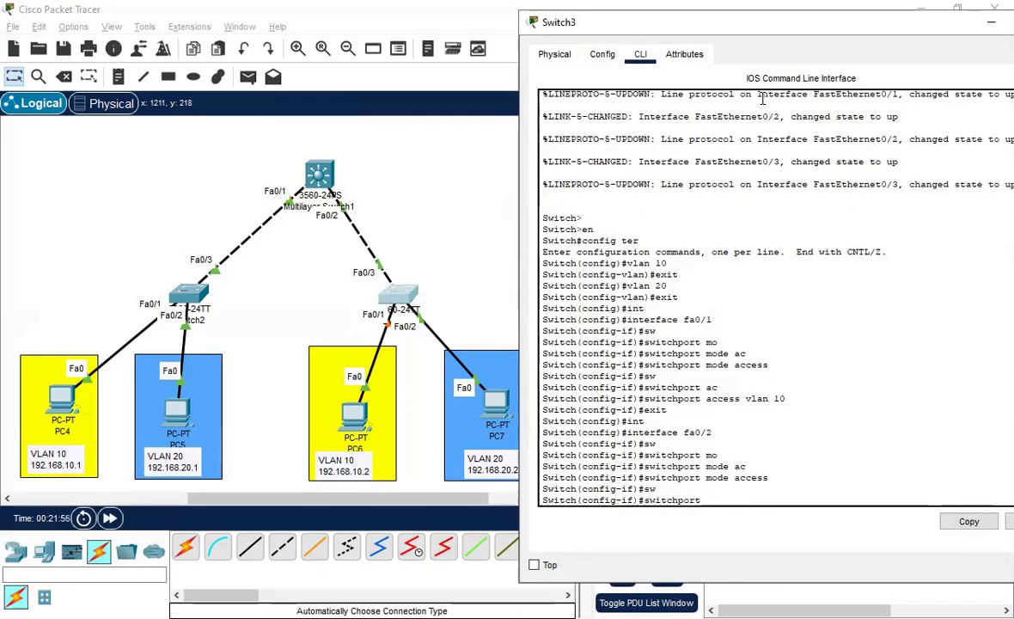
type("ac")
key("Tab")
type("vlan 20")
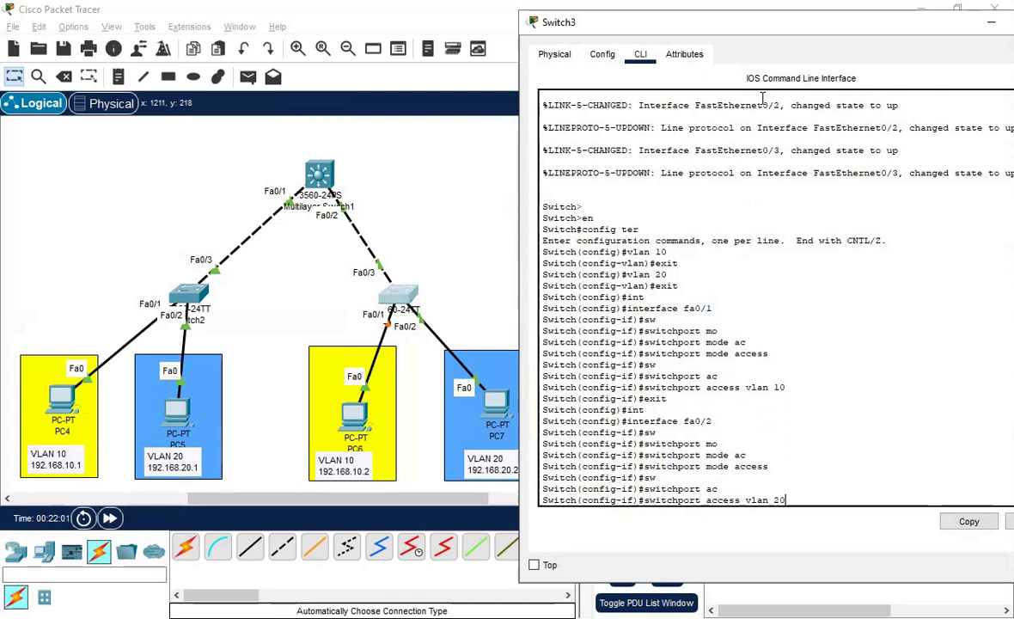
key("Return")
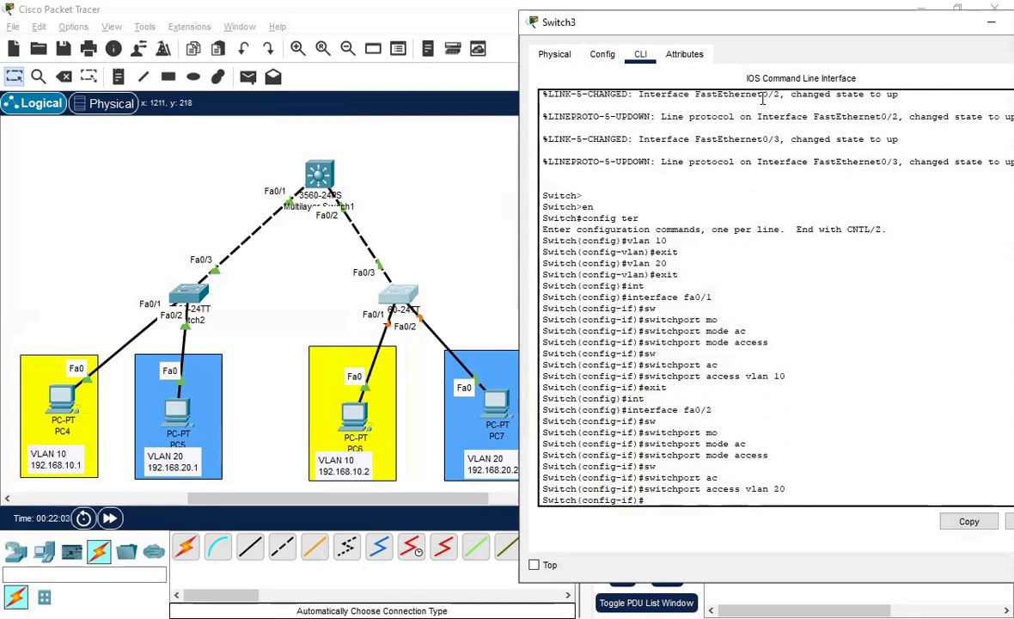
type("exit")
key("Return")
key("Return")
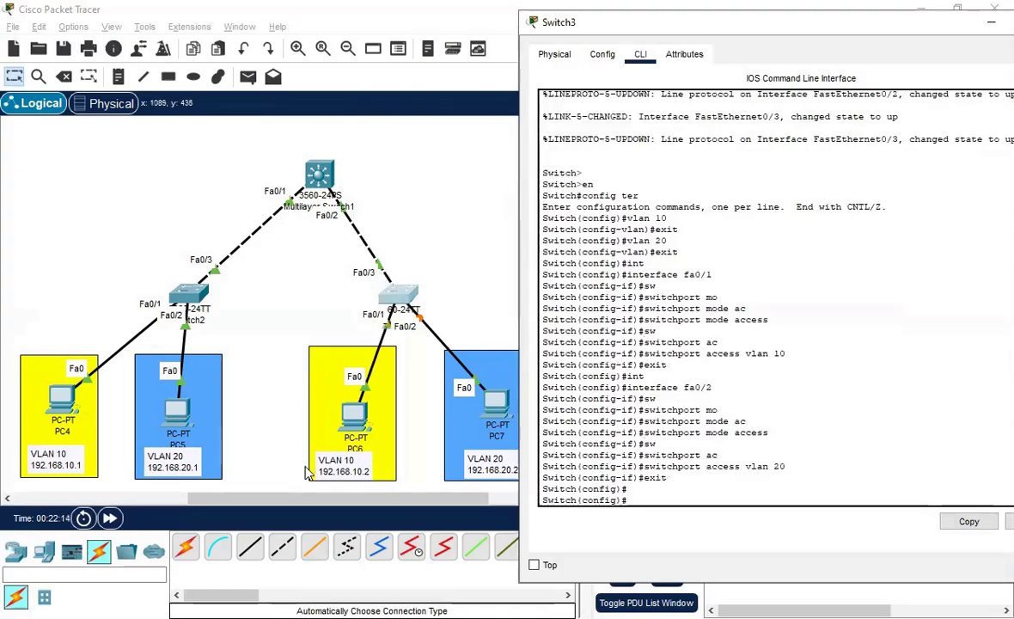
Enter the configuration of Switch3's interface fa0/3 and set its switchport mode to trunk.
type("int")
key("Tab")
type("fa")
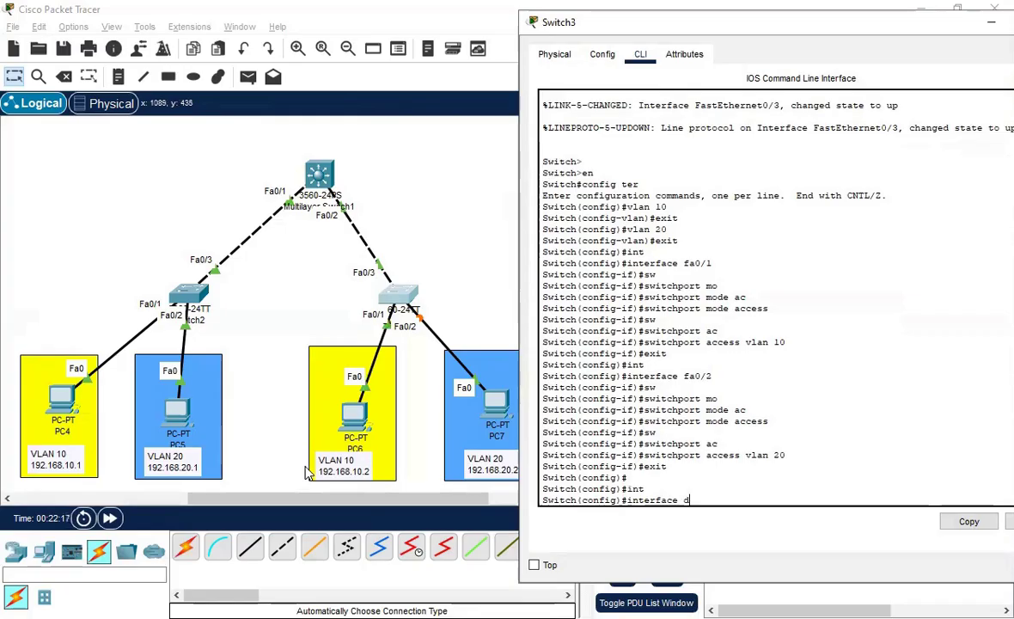
type("0/3")
key("Return")
type("sw")
key("Tab")
type("m")
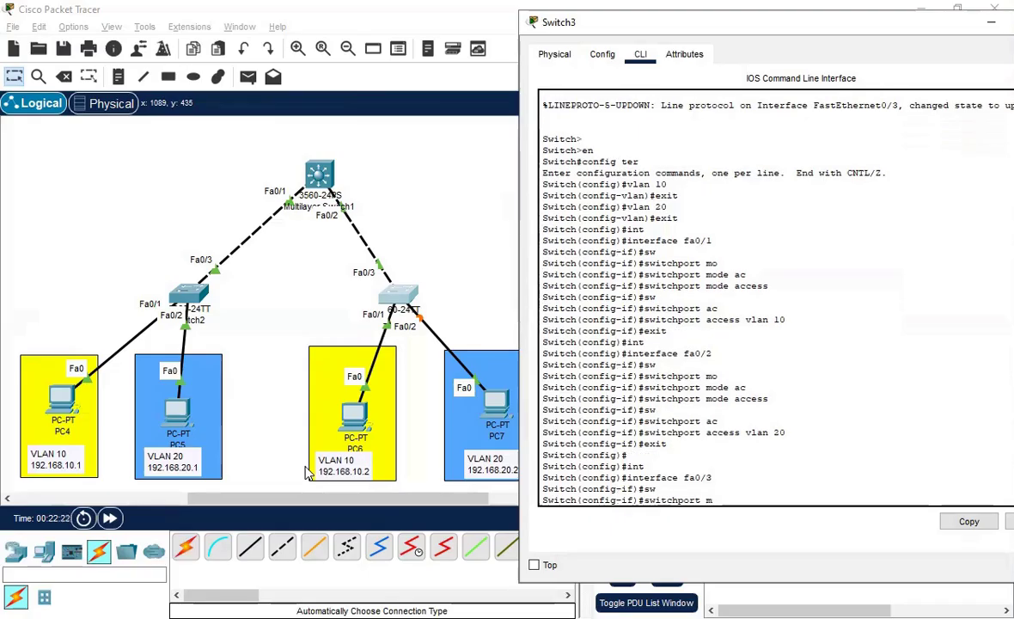
type("o")
key("Tab")
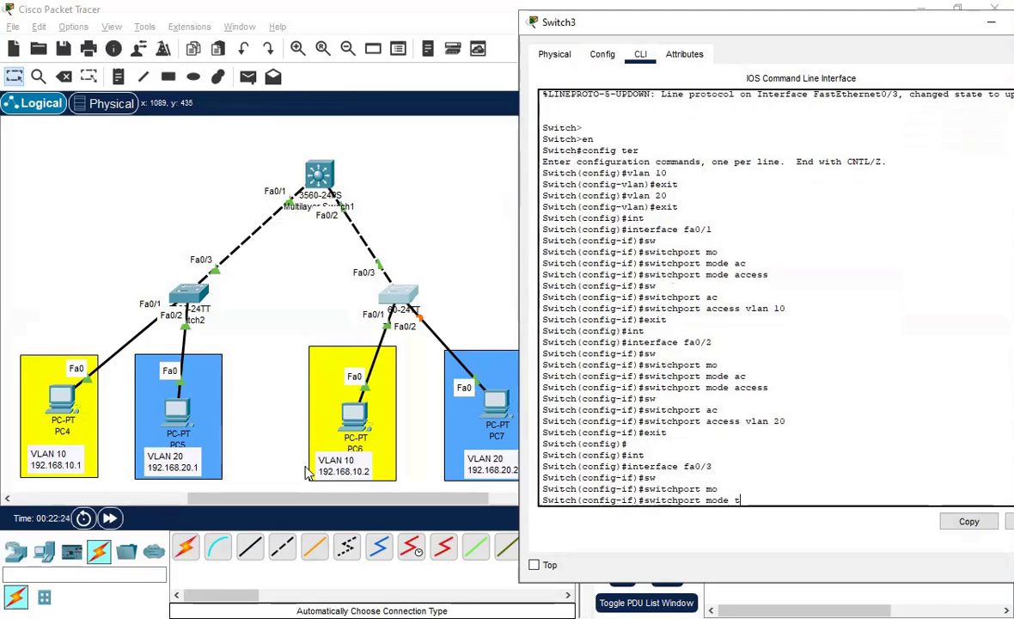
type("tr")
key("Tab")
key("Return")
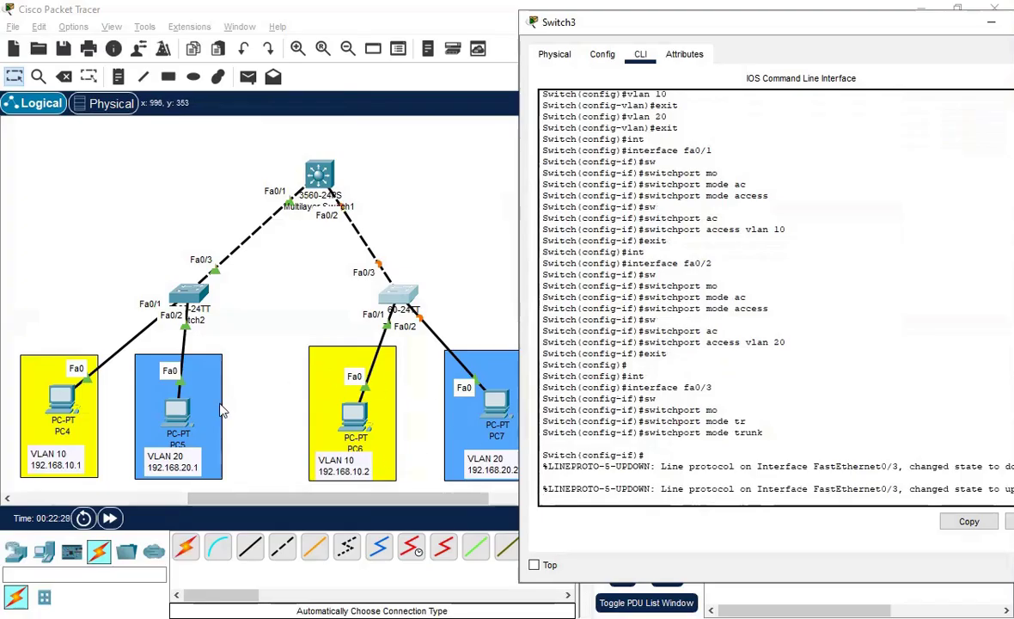
Open PC6's command prompt and display its IP settings with ipconfig.
left_click(357, 415)
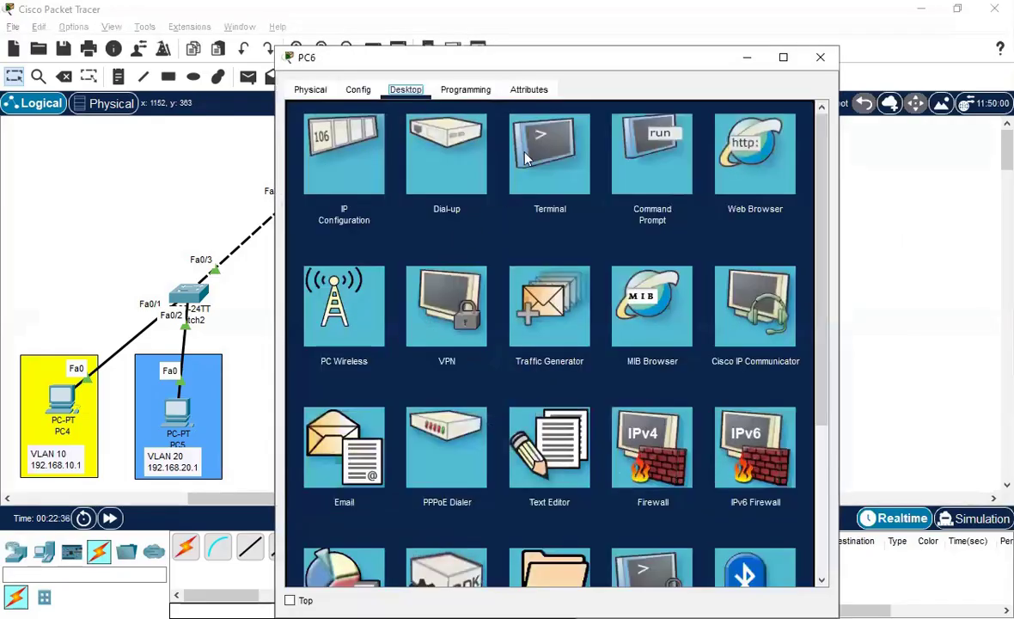
left_click_drag(514, 57, 655, 68)
left_click(794, 159)
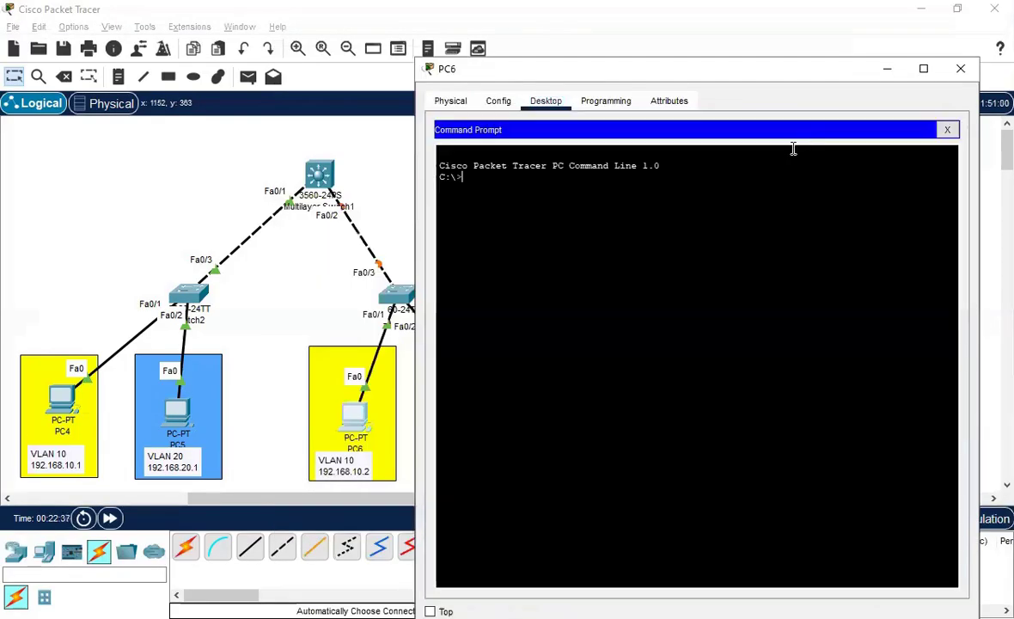
type("ipconfig")
key("Return")
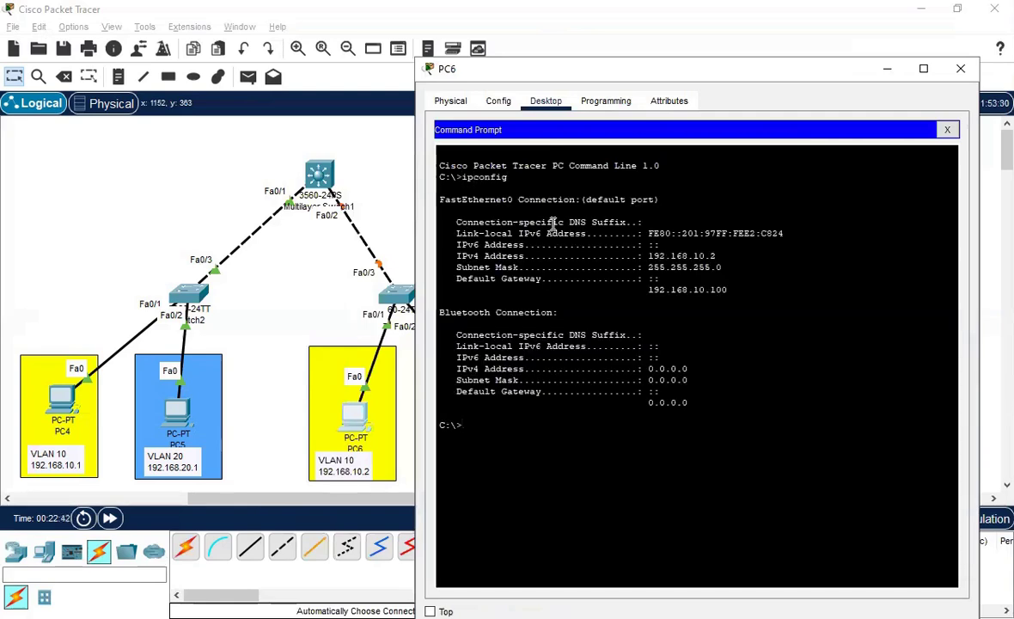
Ping PC4 at 192.168.10.1 from PC6, interrupt the ping and close PC6's window.
type("ping 192.168.10.1")
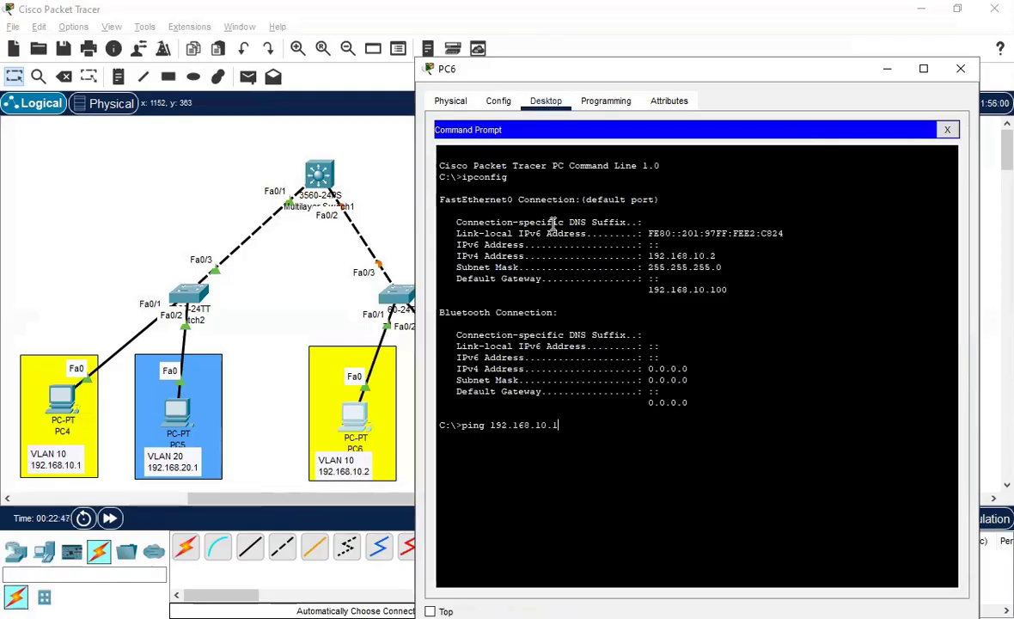
key("Return")
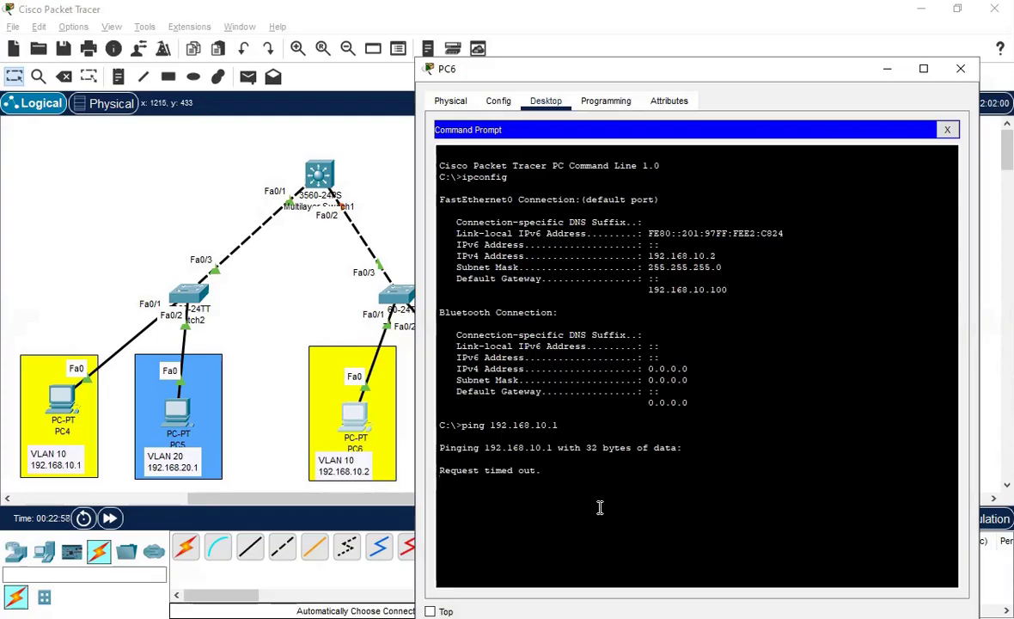
key("ctrl+c")
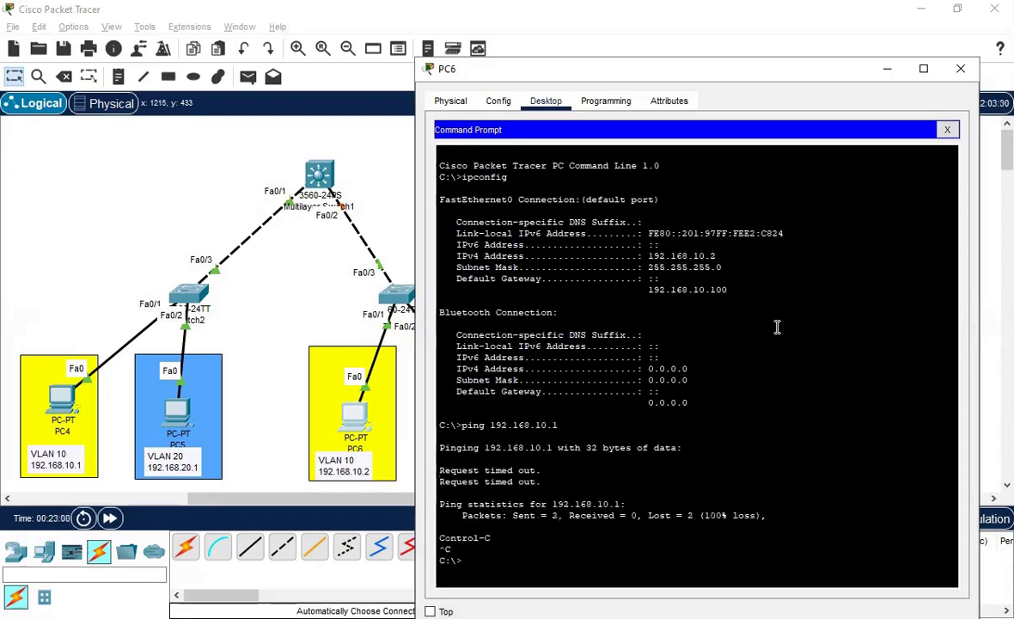
left_click(961, 67)
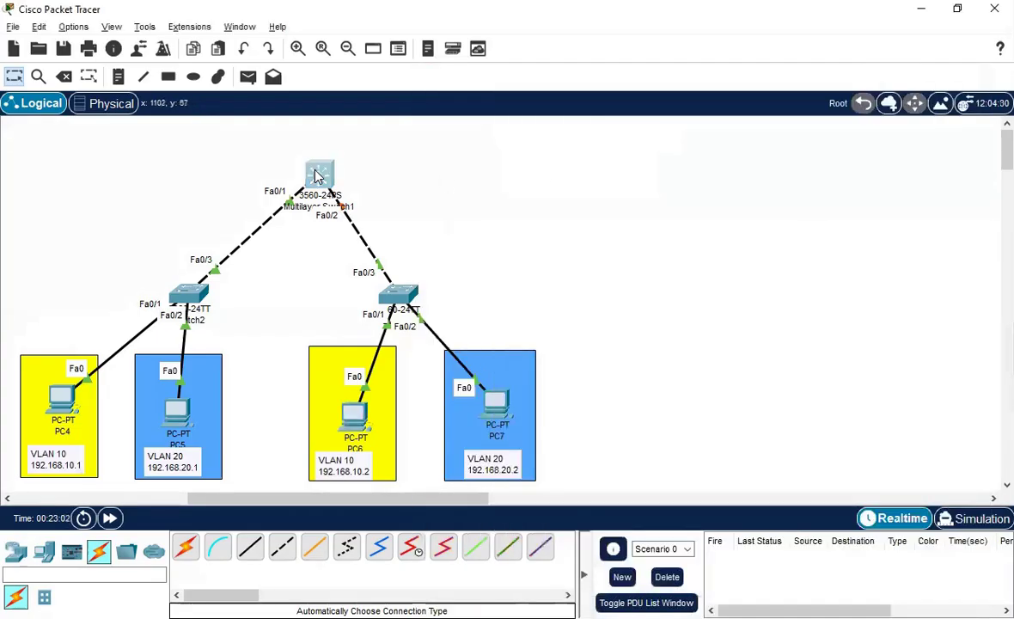
Open Multilayer Switch1's command line, decline the initial configuration dialog and start the session.
left_click(318, 176)
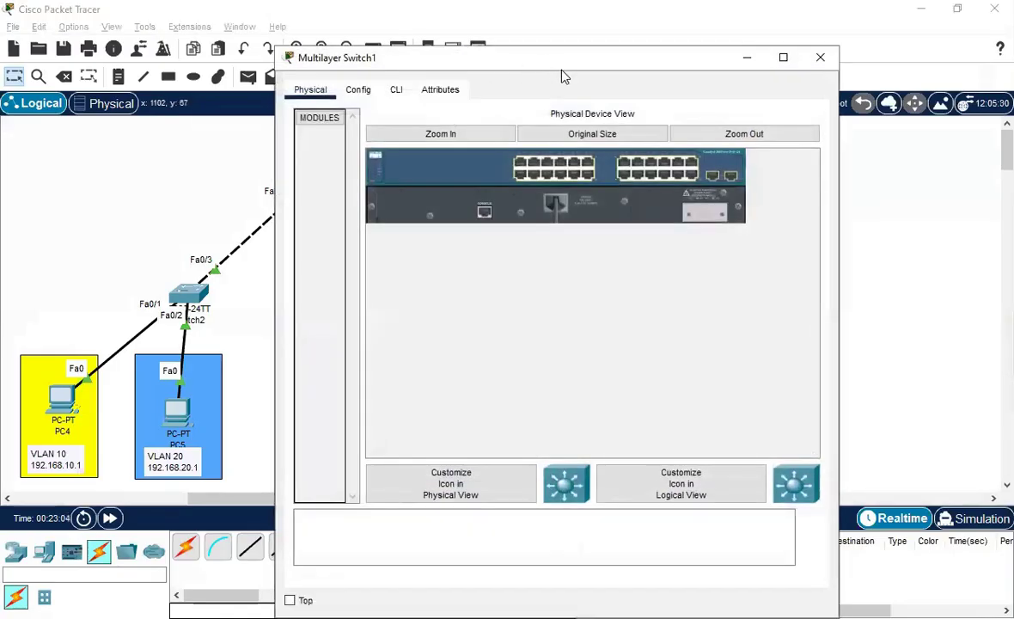
left_click_drag(517, 65, 665, 79)
left_click(546, 104)
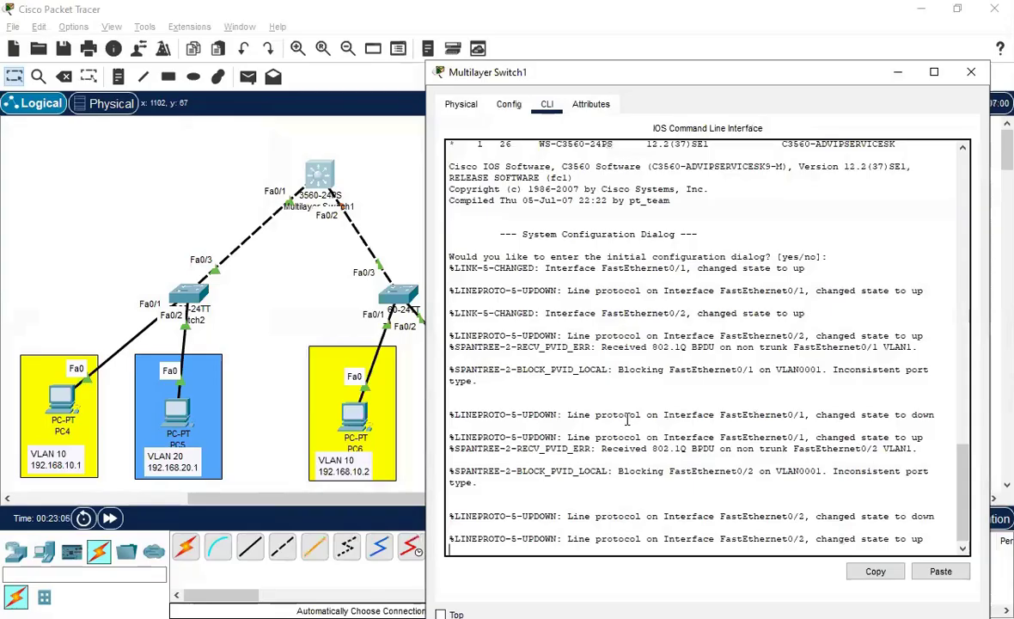
key("Return")
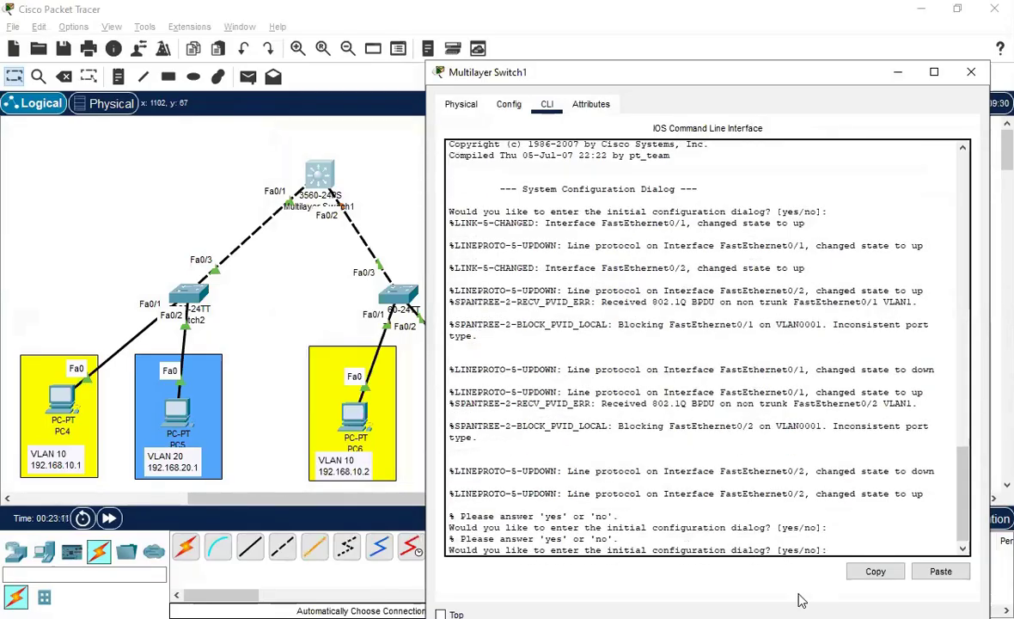
type("n")
key("Return")
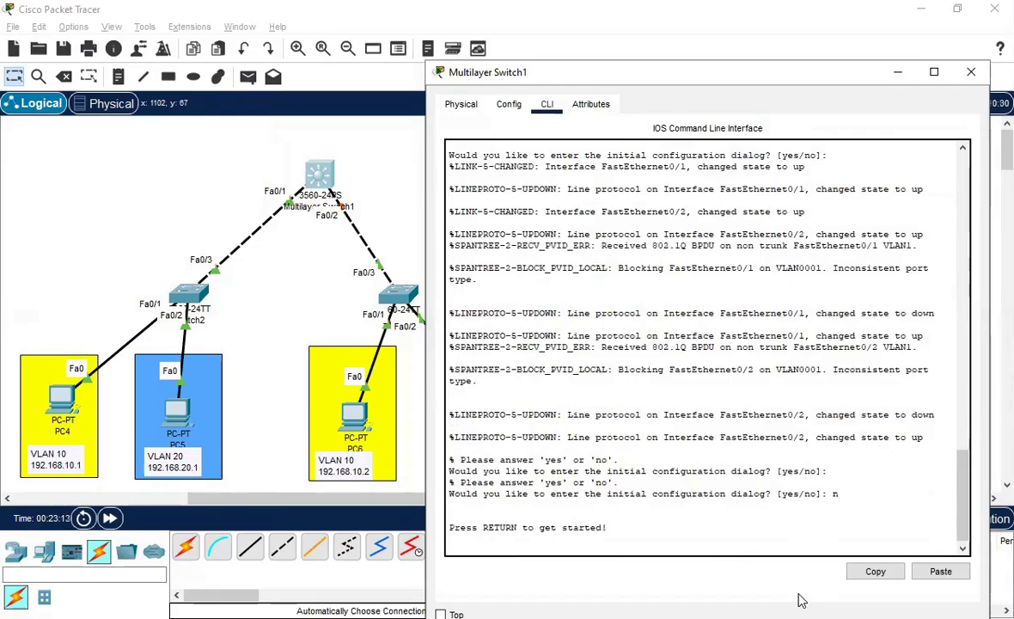
key("Return")
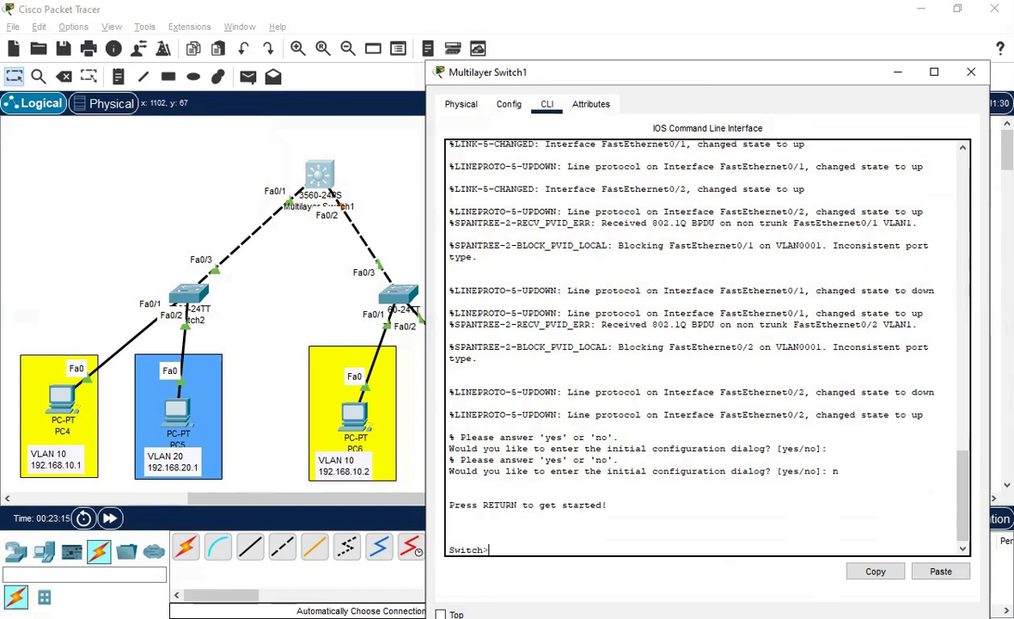
Enable privileged mode on Multilayer Switch1 and enter global configuration with configure terminal.
type("en")
key("Return")
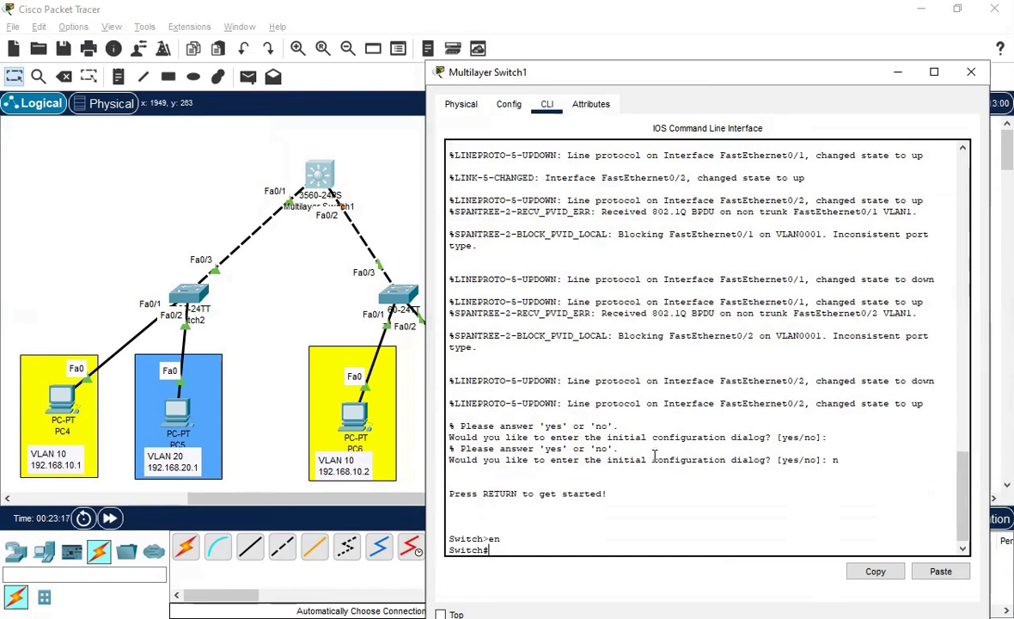
type("con")
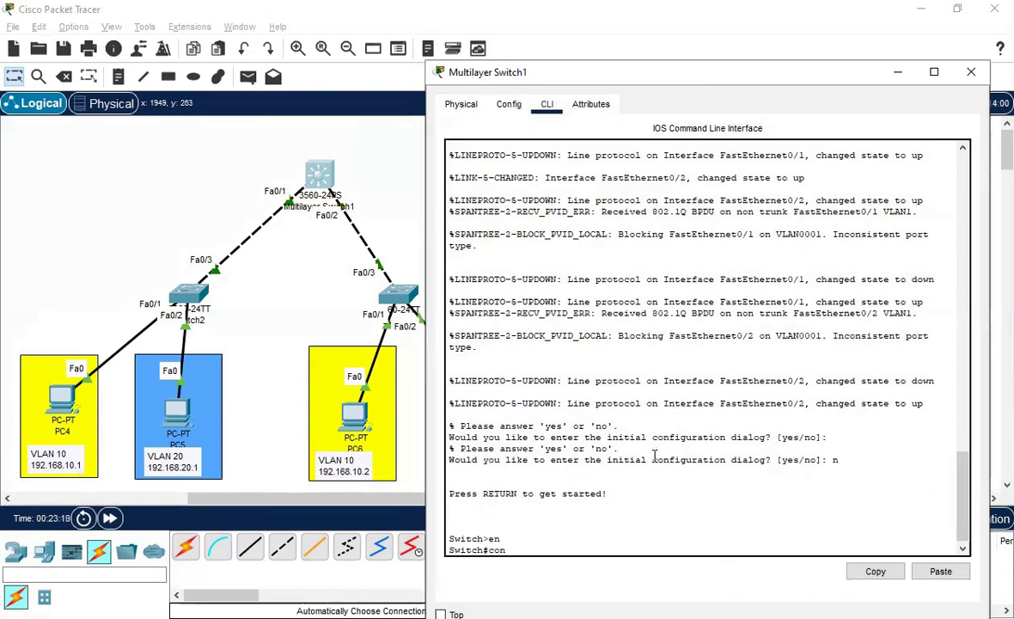
key("Tab")
type("f")
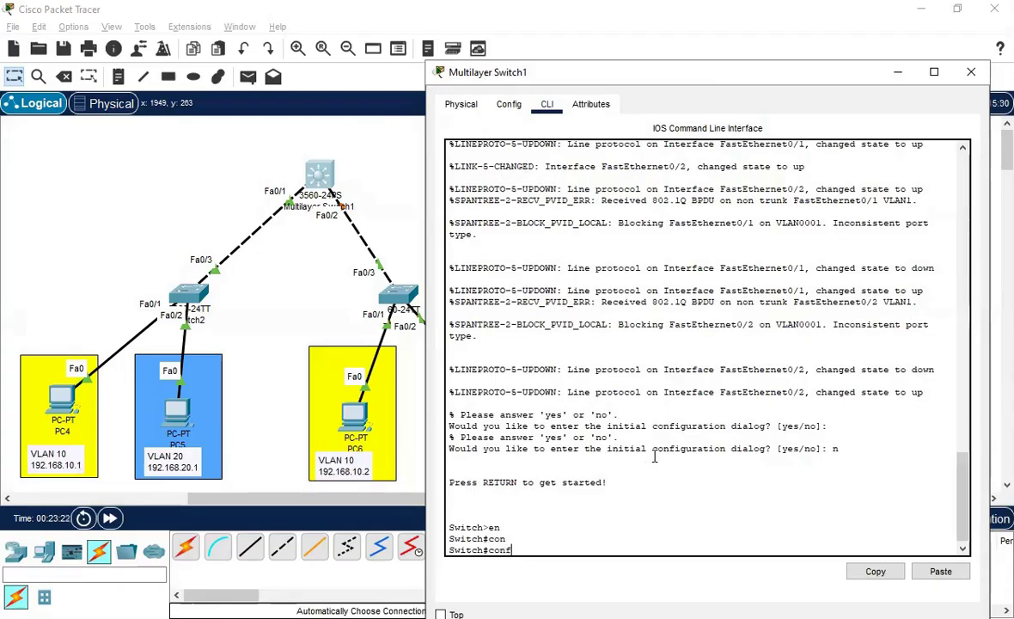
key("Tab")
type("te")
key("Tab")
key("Return")
Create VLANs 10 and 20 on Multilayer Switch1 and exit the VLAN configuration.
type("vlan 10")
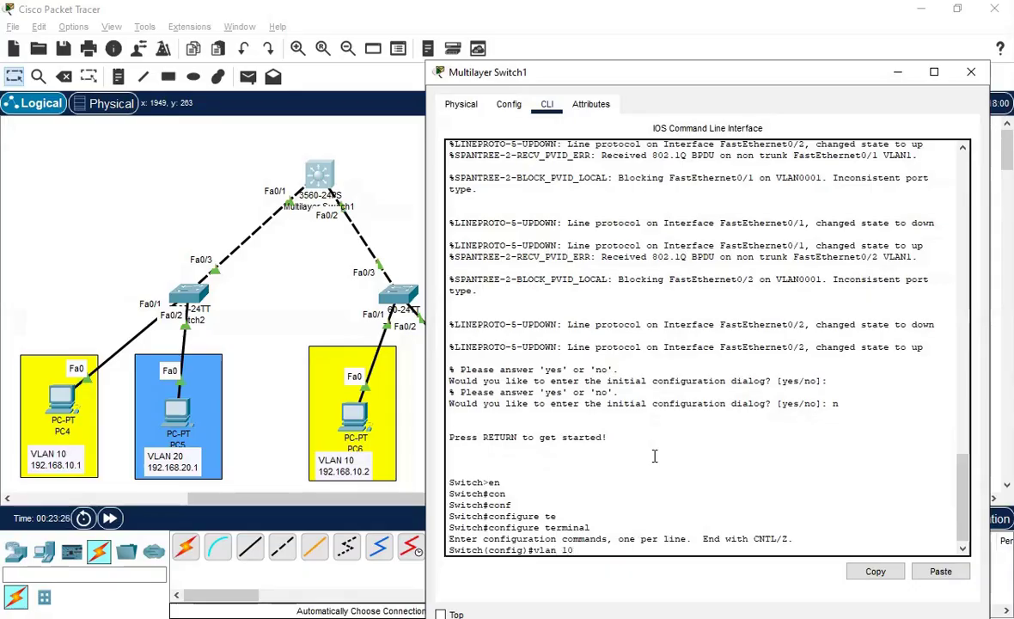
key("Return")
type("vlan 20")
key("Return")
type("exit")
key("Return")
key("Return")
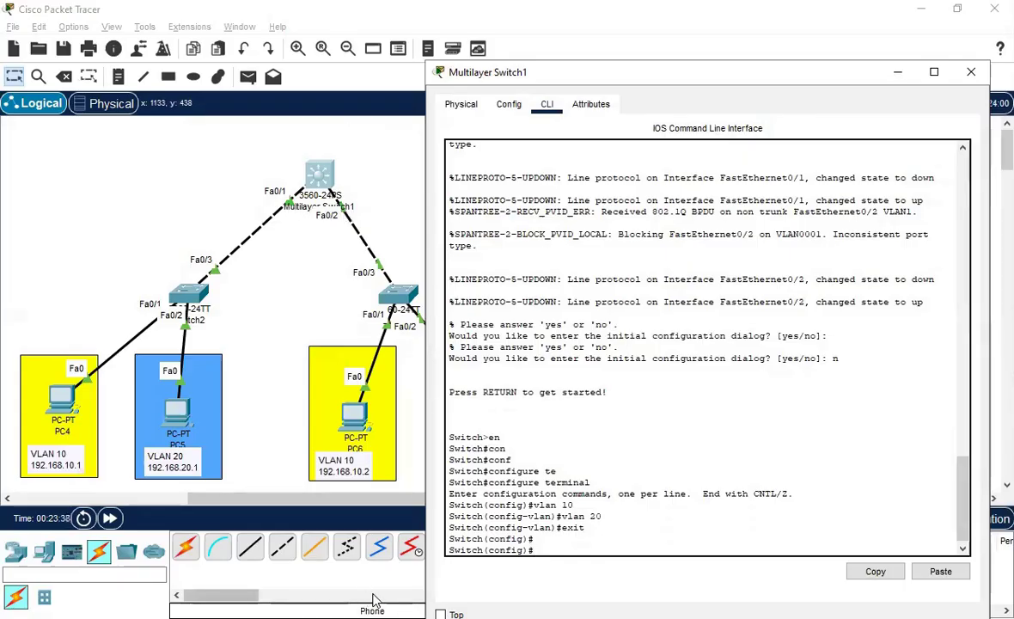
Nudge Multilayer Switch1 slightly in the topology and enter the configuration of its interface fa0/1.
mouse_move(318, 171)
left_mouse_down()
mouse_move(294, 227)
mouse_move(311, 165)
left_mouse_up()
left_click(311, 165)
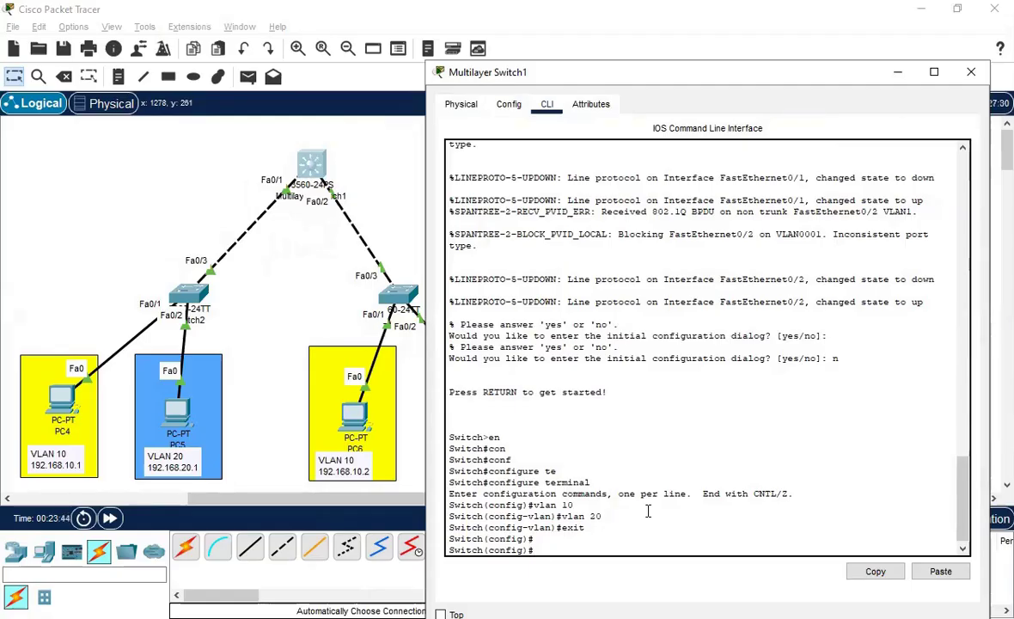
type("int")
key("Tab")
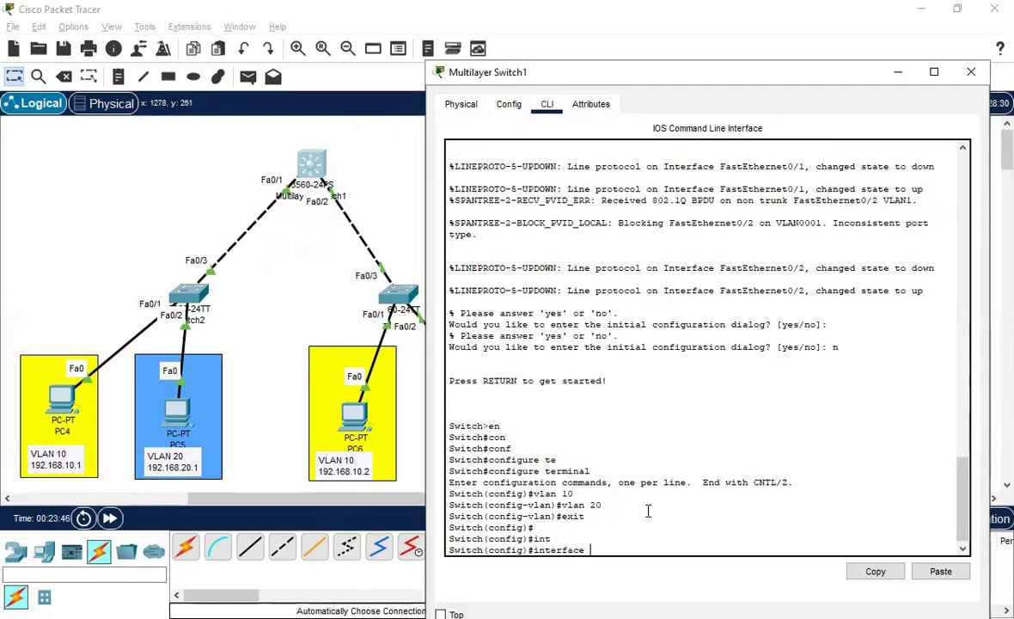
type("fa0/1")
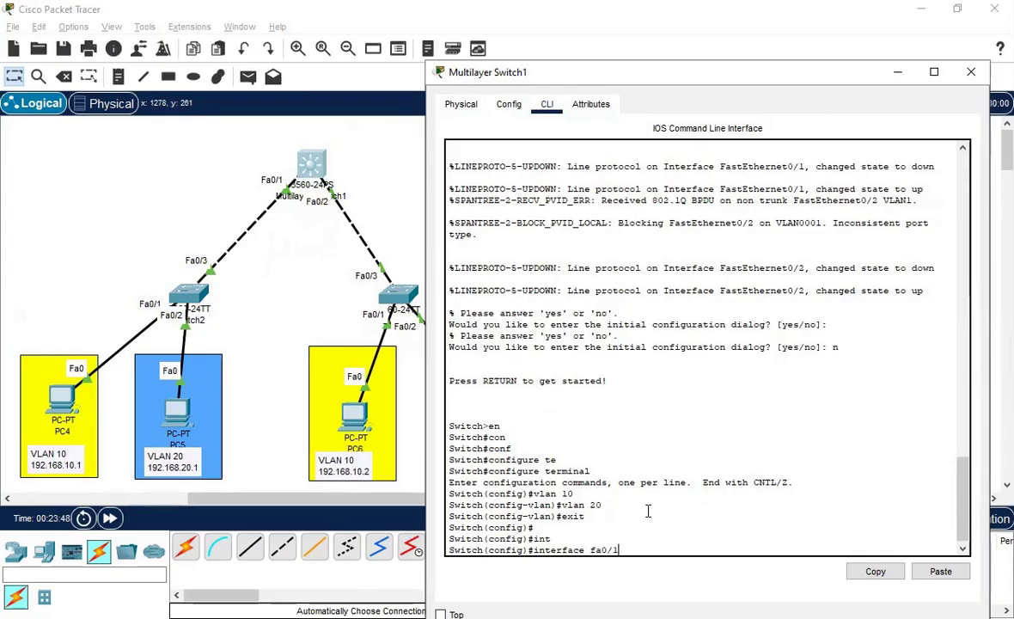
key("Return")
Try to set interface fa0/1's switchport mode to trunk and examine the switch's response.
type("sw")
key("Tab")
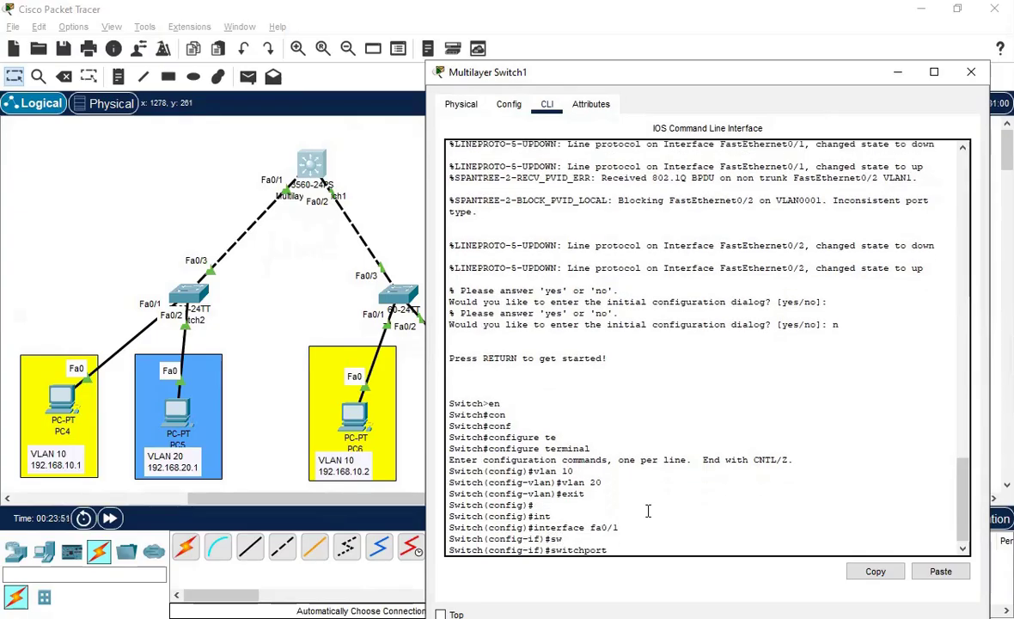
type("mo")
key("Tab")
type("tr")
key("Tab")
key("Return")
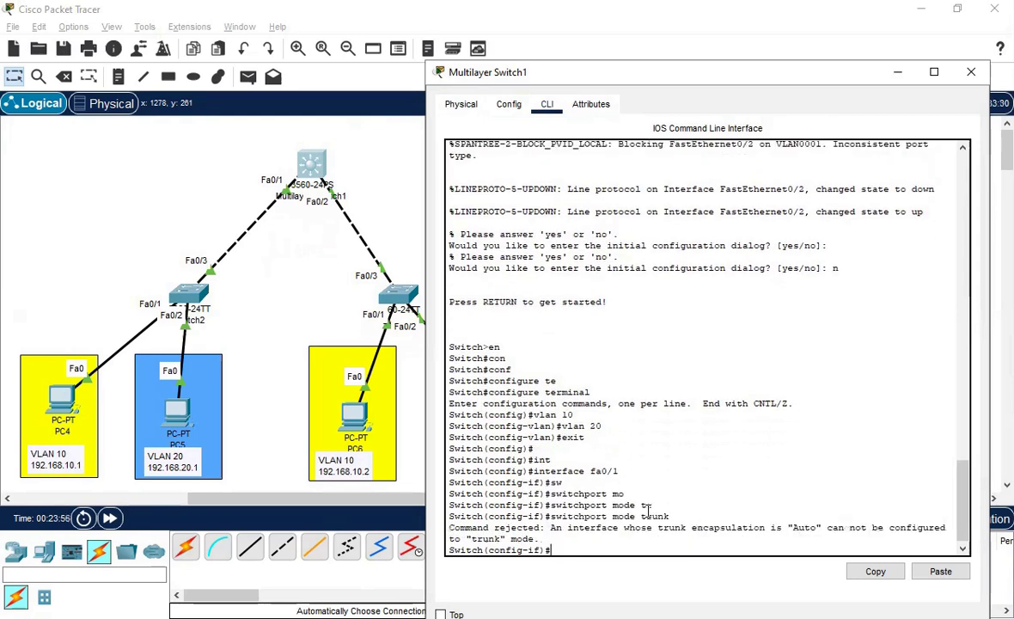
left_click_drag(550, 527, 697, 534)
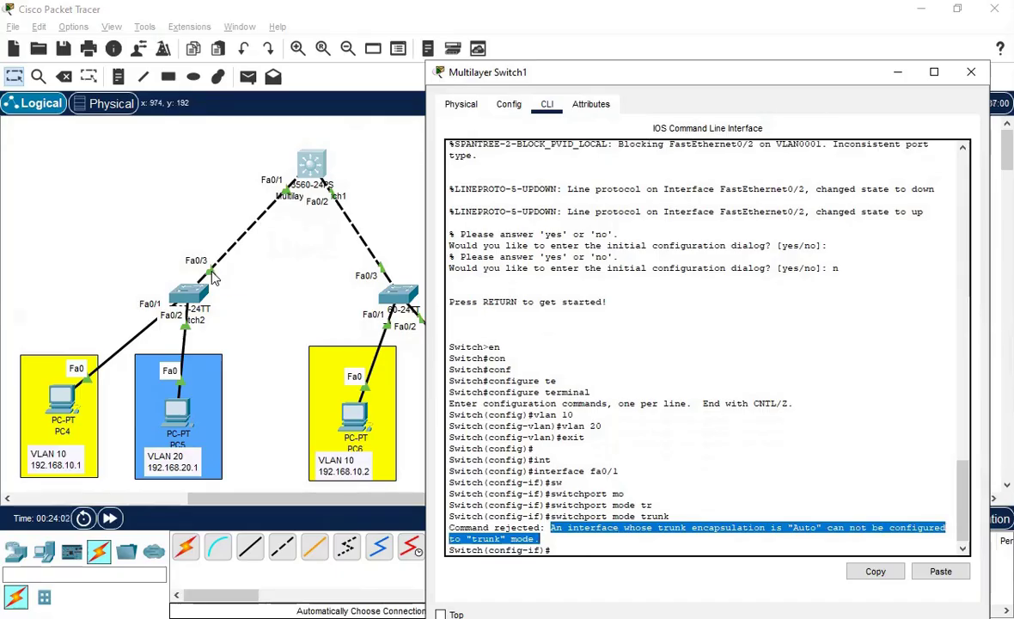
left_click(555, 550)
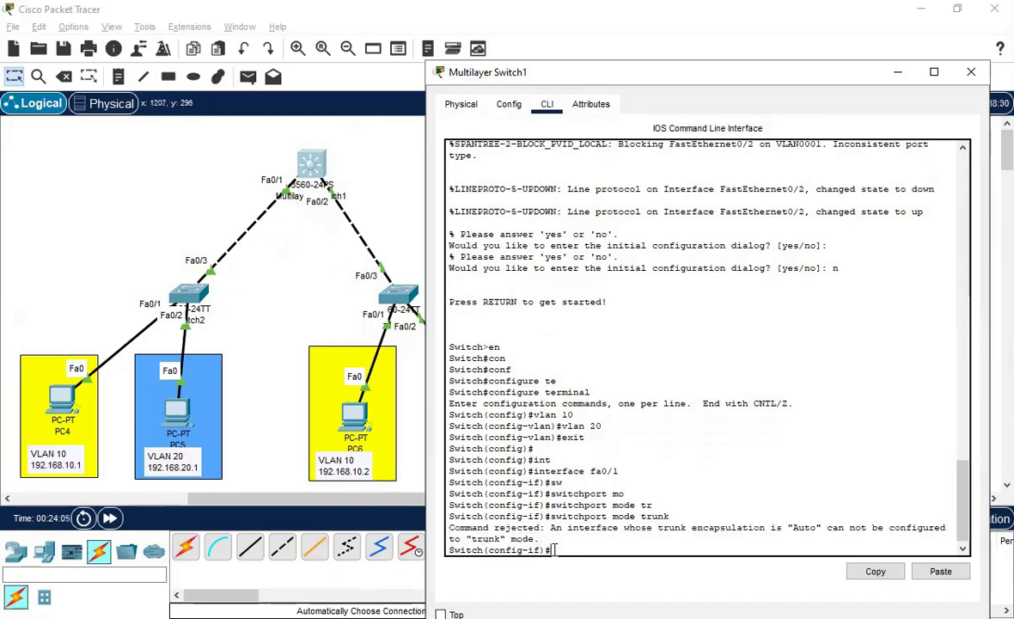
Set the trunk encapsulation of Multilayer Switch1's interface fa0/1 to dot1q.
type("sw")
key("Tab")
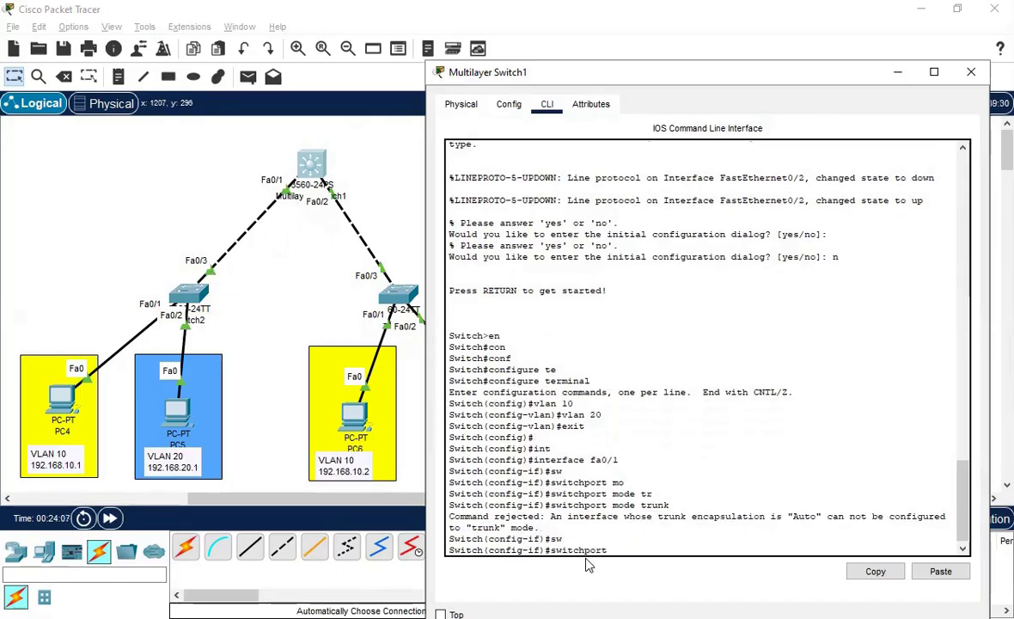
type("tr")
key("Tab")
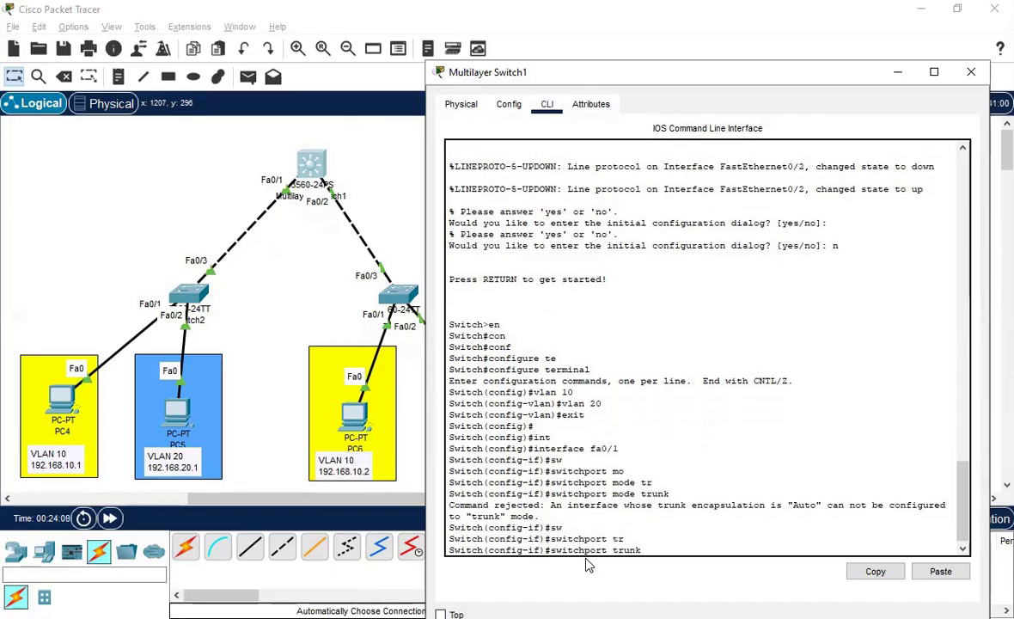
type("encapsulation d")
key("Tab")
type("d")
key("Tab")
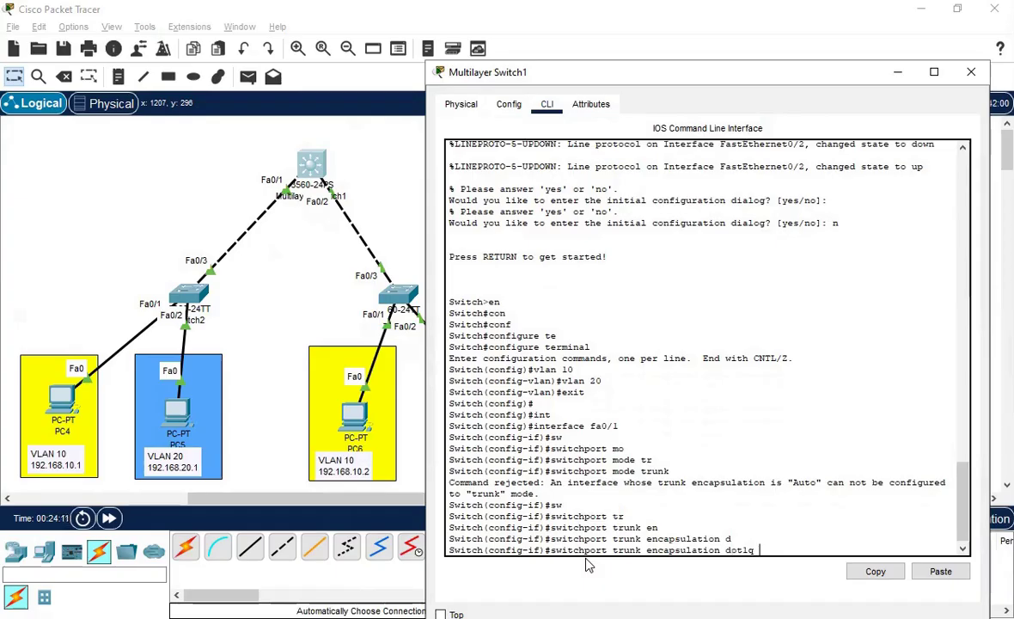
key("Return")
Set interface fa0/1's switchport mode to trunk and exit the interface configuration.
type("sw")
key("Tab")
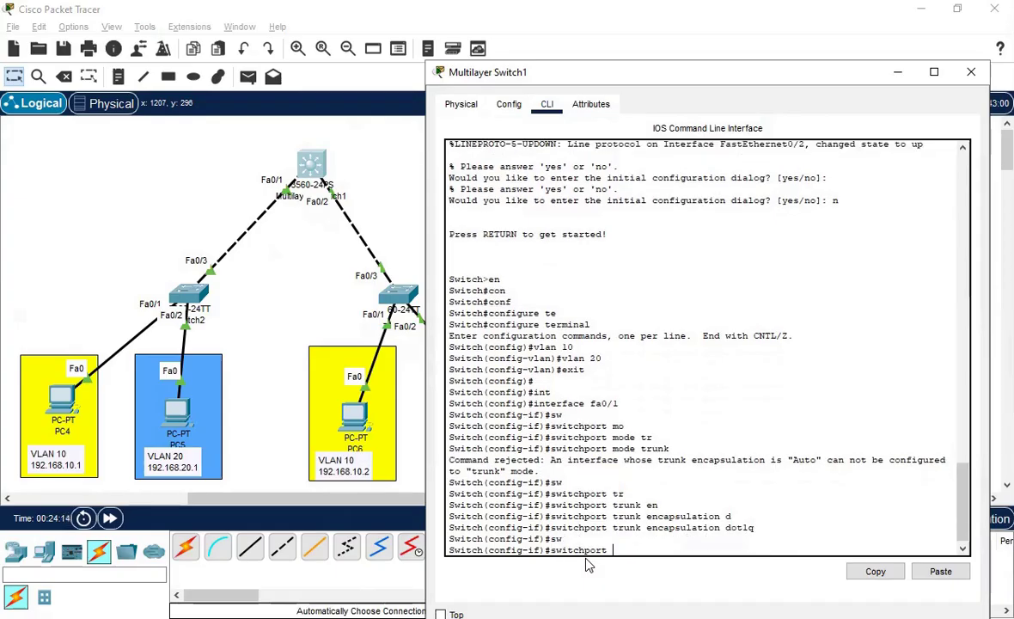
type("m")
key("Tab")
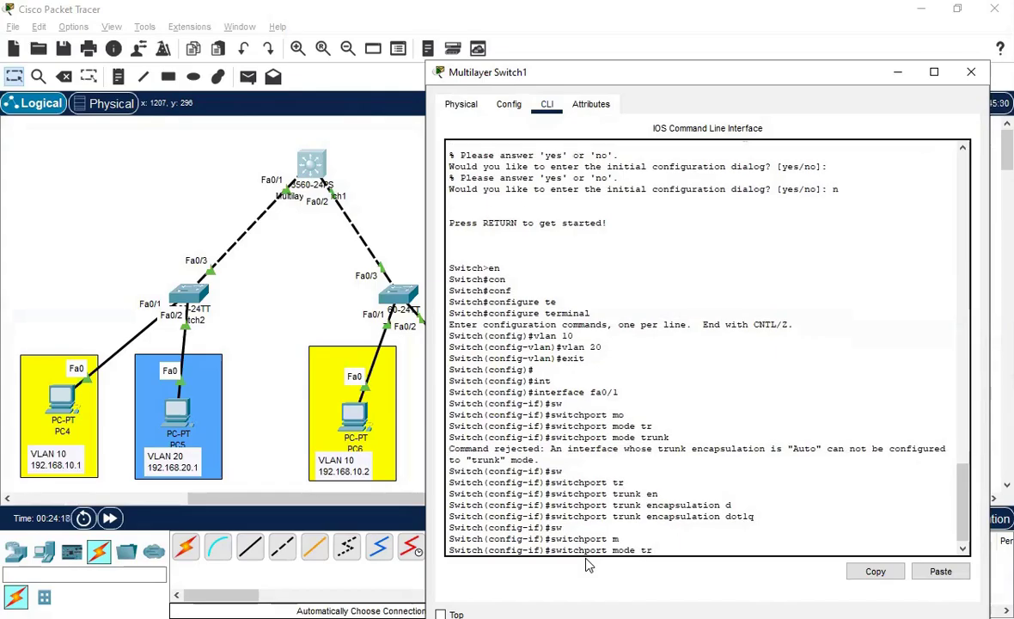
type("tr")
key("Tab")
key("Return")
type("exit")
key("Return")
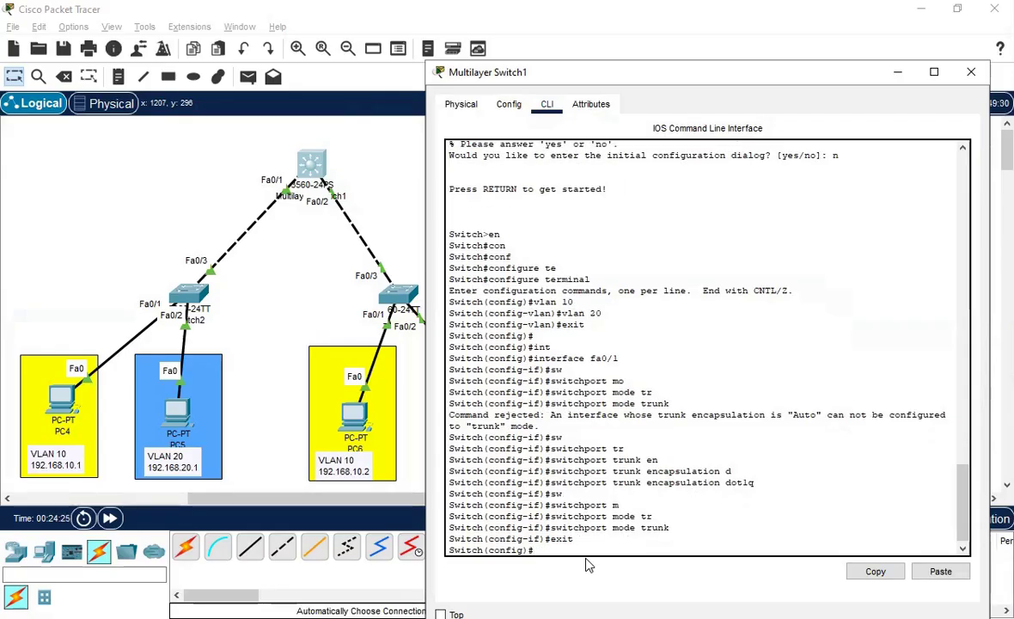
Enter the configuration of Multilayer Switch1's interface fa0/2 and set its trunk encapsulation to dot1q.
type("int")
key("Tab")
type("fa0/2")
key("Return")
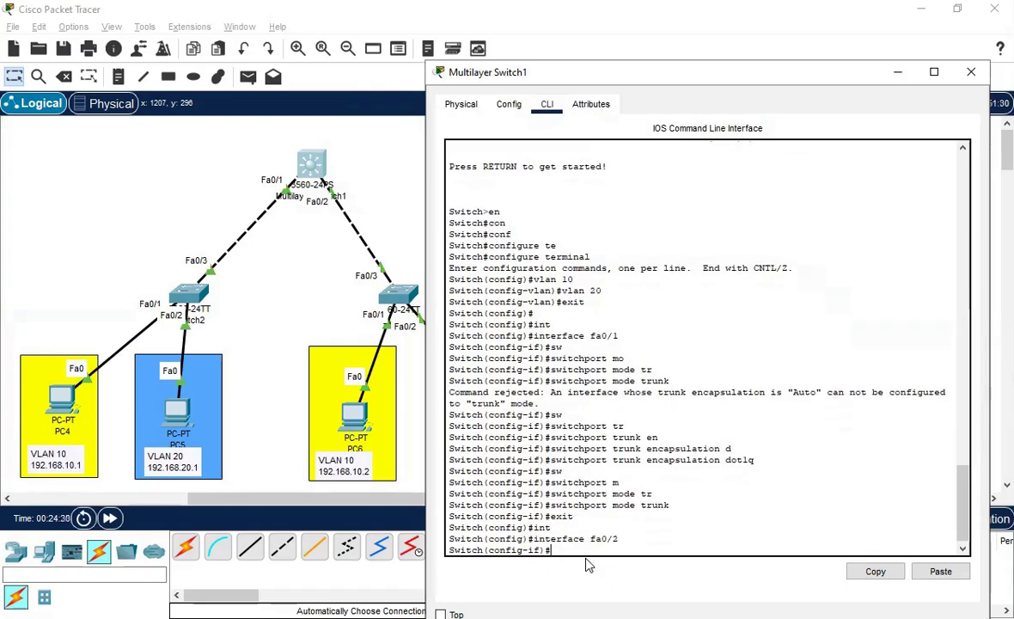
type("sw")
key("Tab")
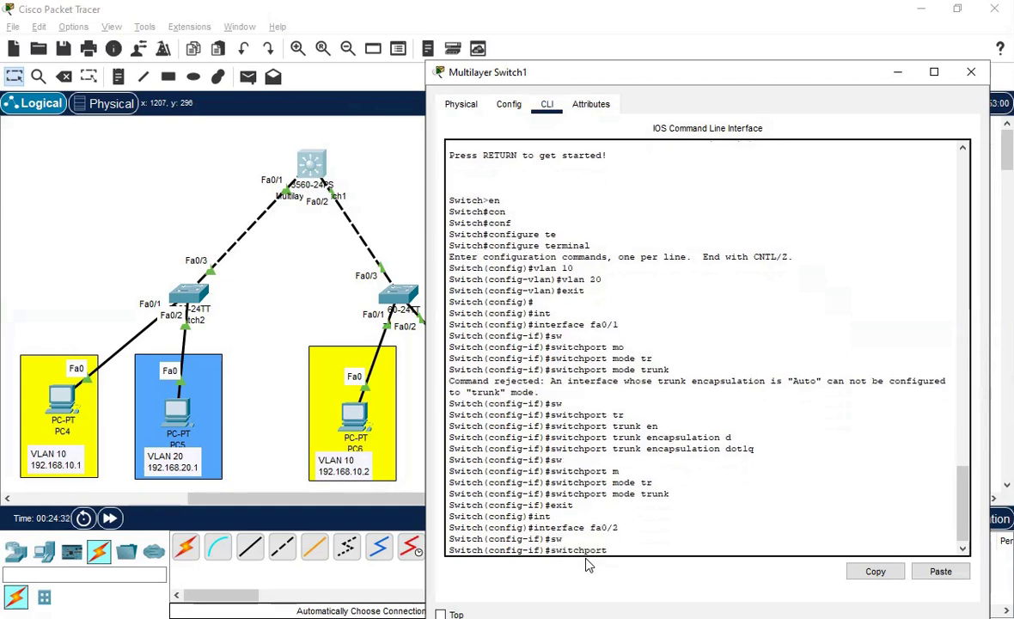
type("tr")
key("Tab")
type("en")
key("Tab")
type("d")
key("Tab")
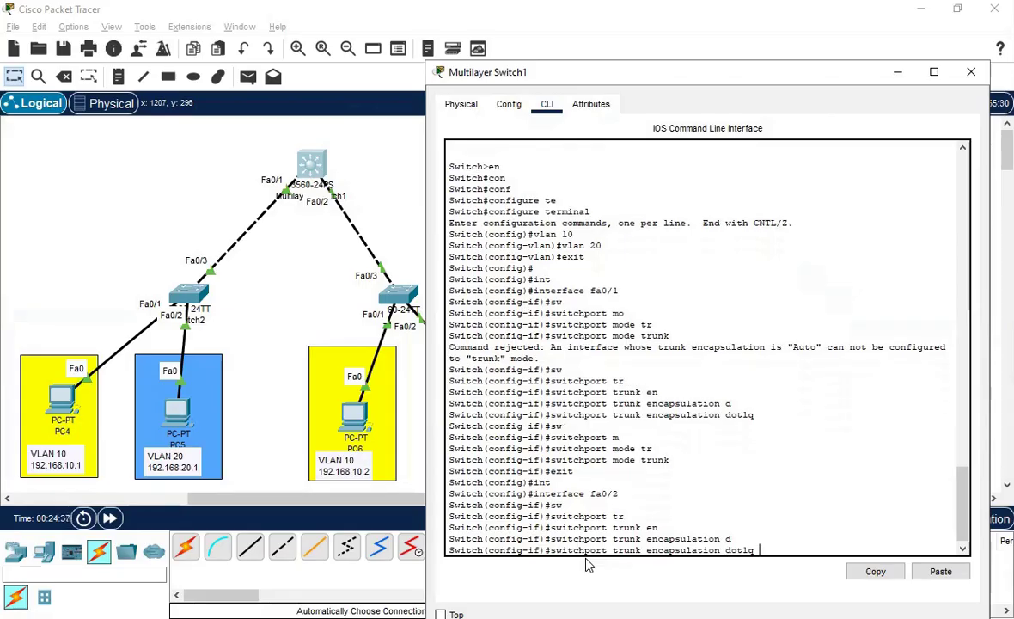
key("Return")
Set interface fa0/2's switchport mode to trunk and exit the interface configuration.
type("sw")
key("Tab")
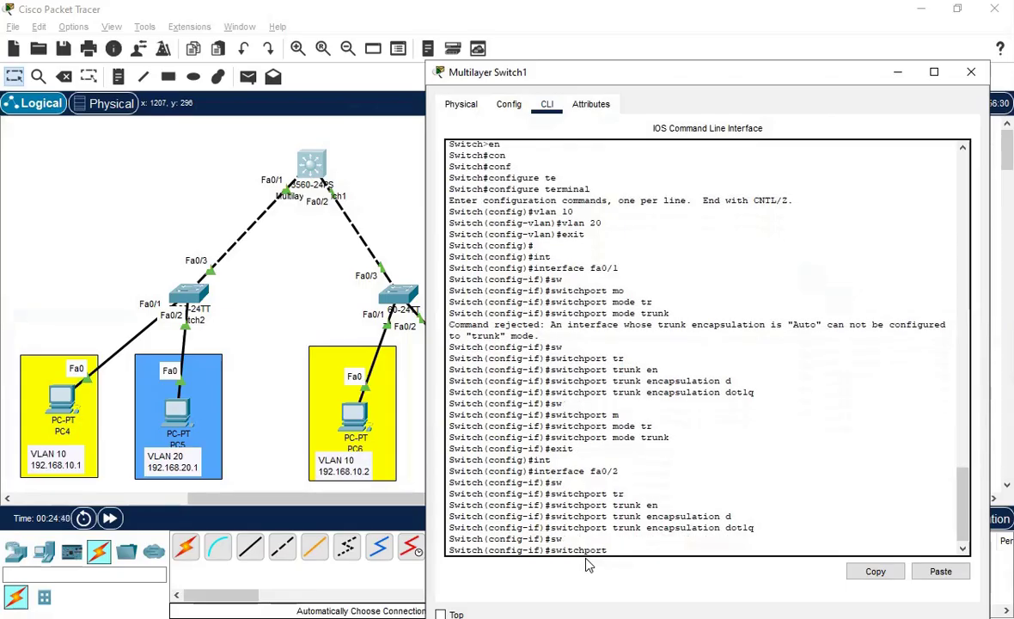
type("mo")
key("Tab")
type("tr")
key("Tab")
key("Return")
type("exit")
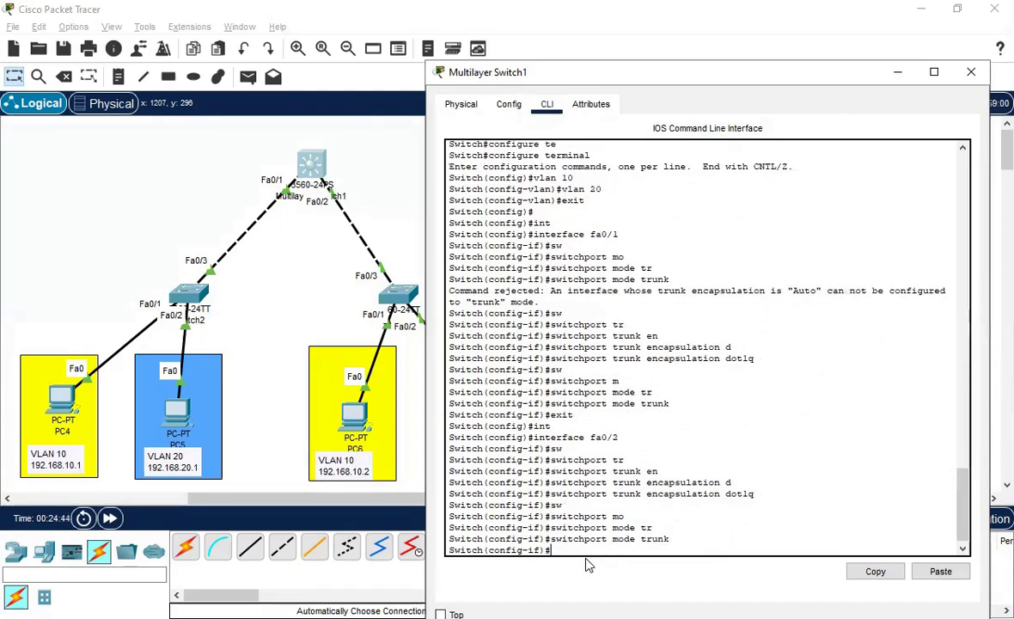
key("Return")
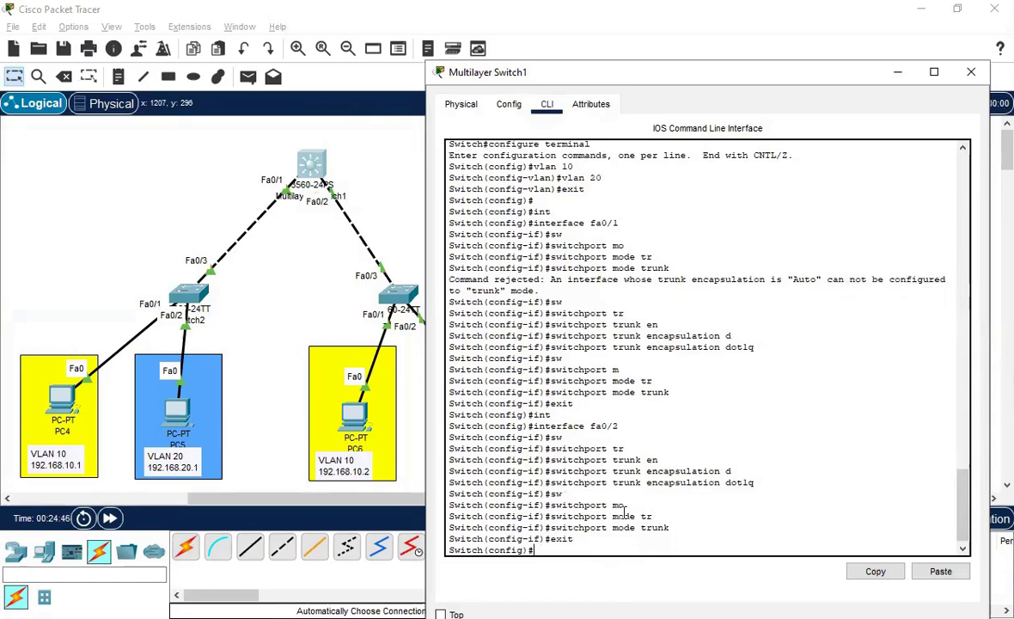
Switch to PC6's command prompt and repeat the ping to PC4 at 192.168.10.1.
key("alt+Tab")
key("alt+Tab")
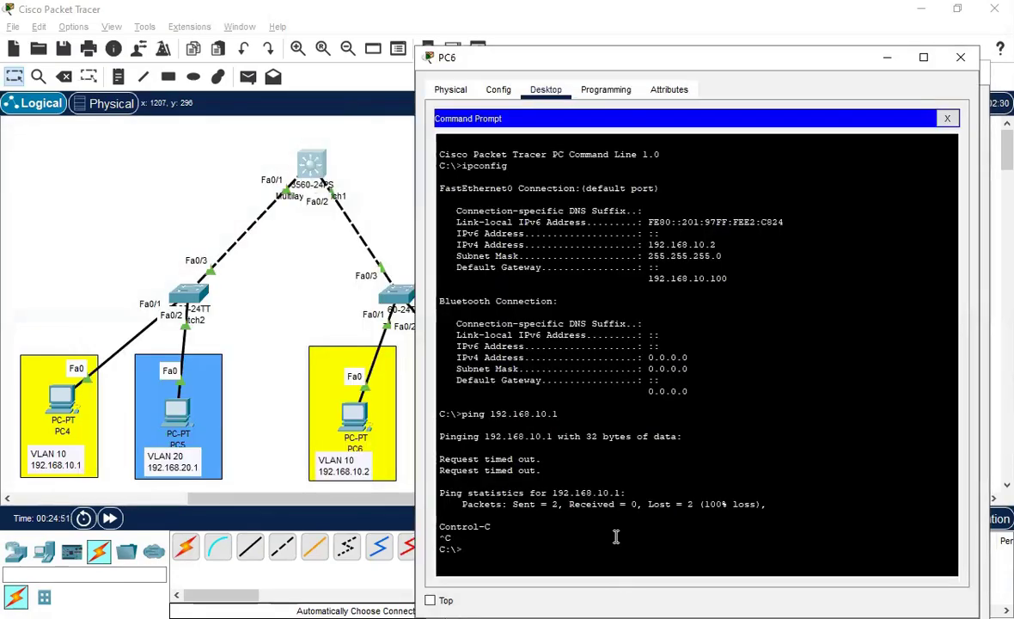
key("Up")
key("Return")
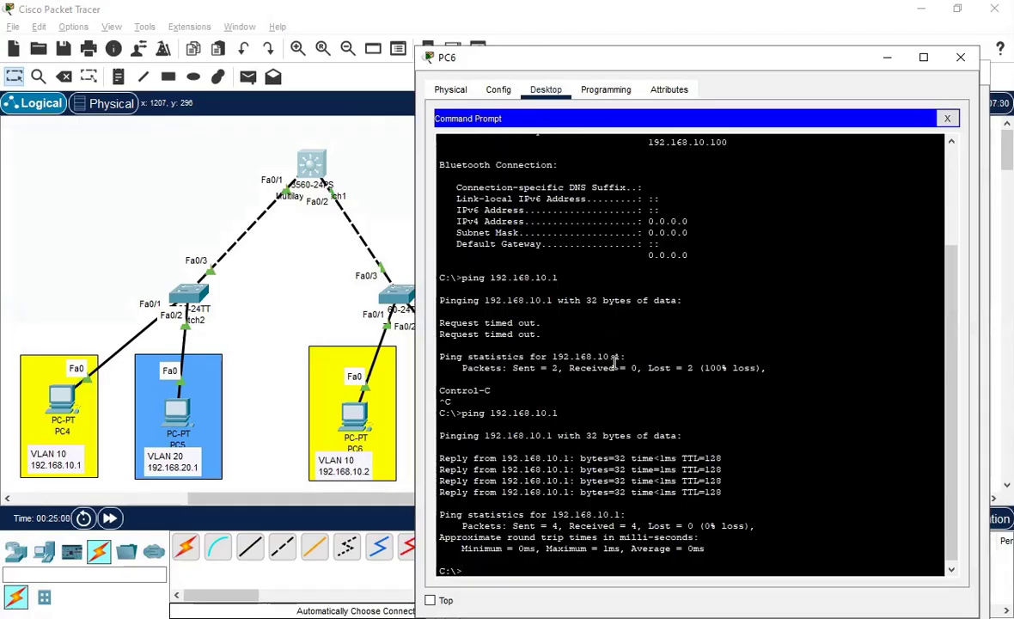
Ping PC5 at 192.168.20.1 from PC6 and minimize PC6's window.
key("Up")
key("BackSpace")
key("BackSpace")
type("20.1")
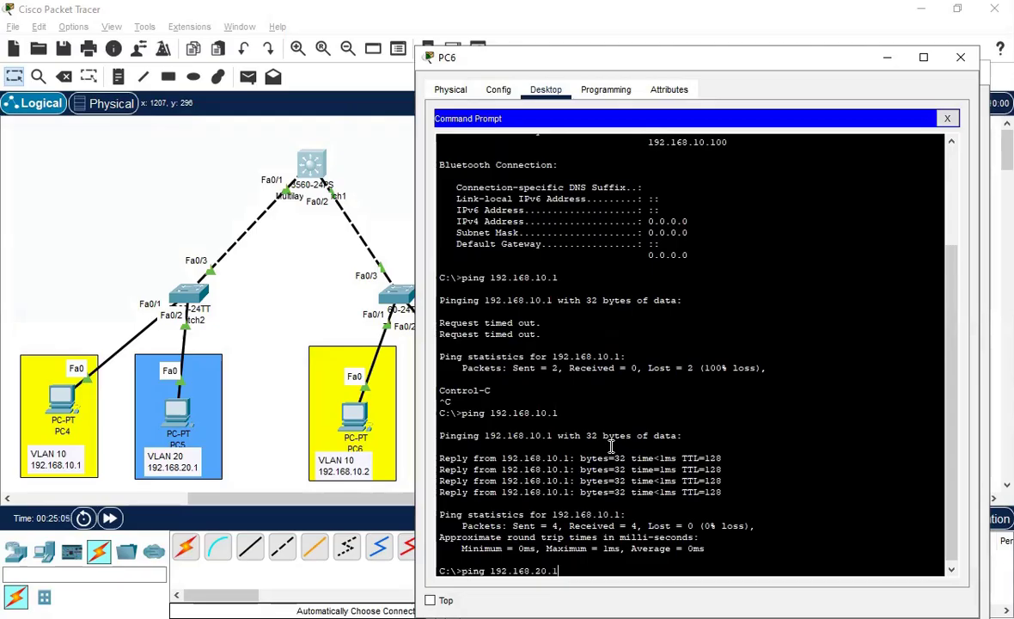
key("Return")
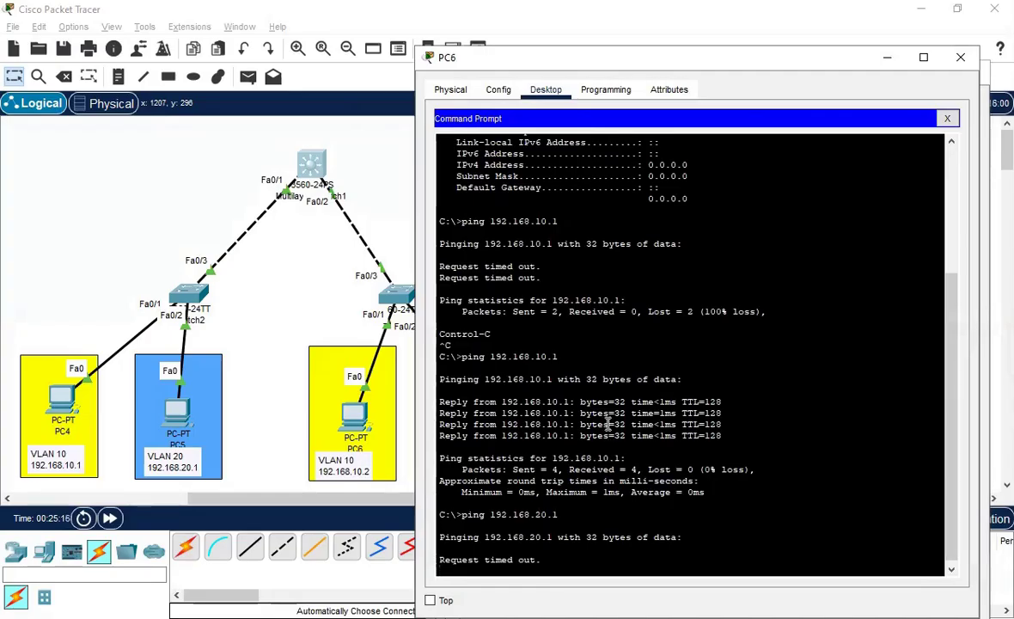
left_click(888, 60)
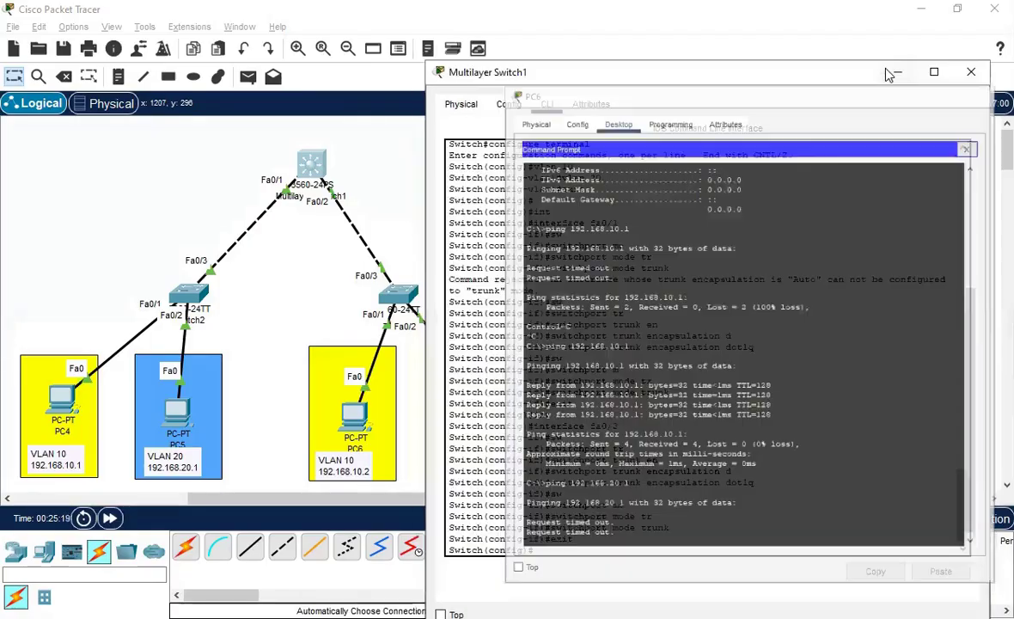
Return to Multilayer Switch1's command line and enable IP routing in global configuration mode.
left_click(591, 551)
key("Return")
key("Return")
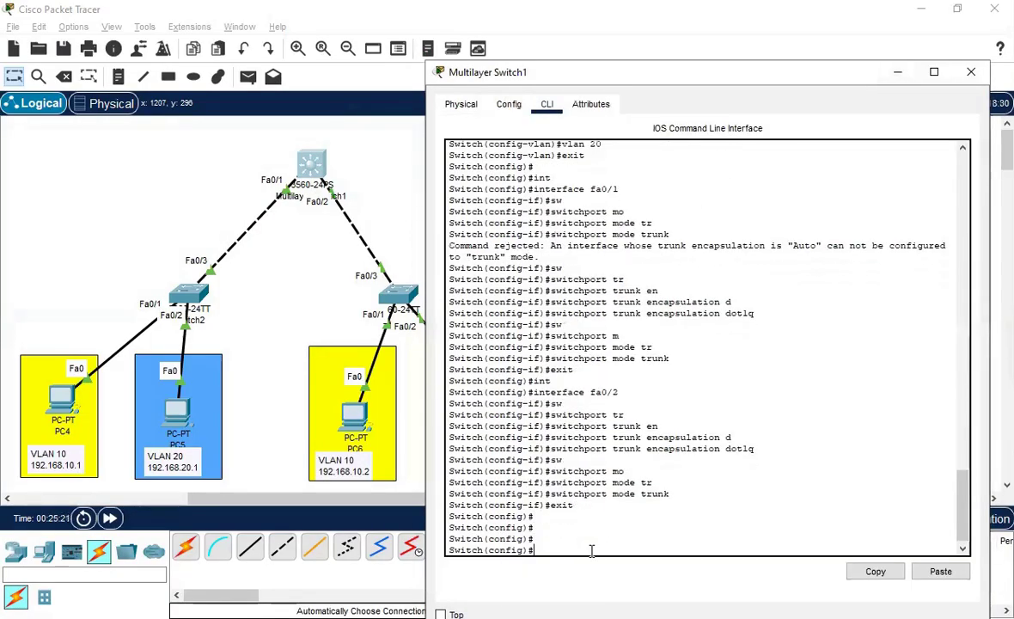
type("ip routing")
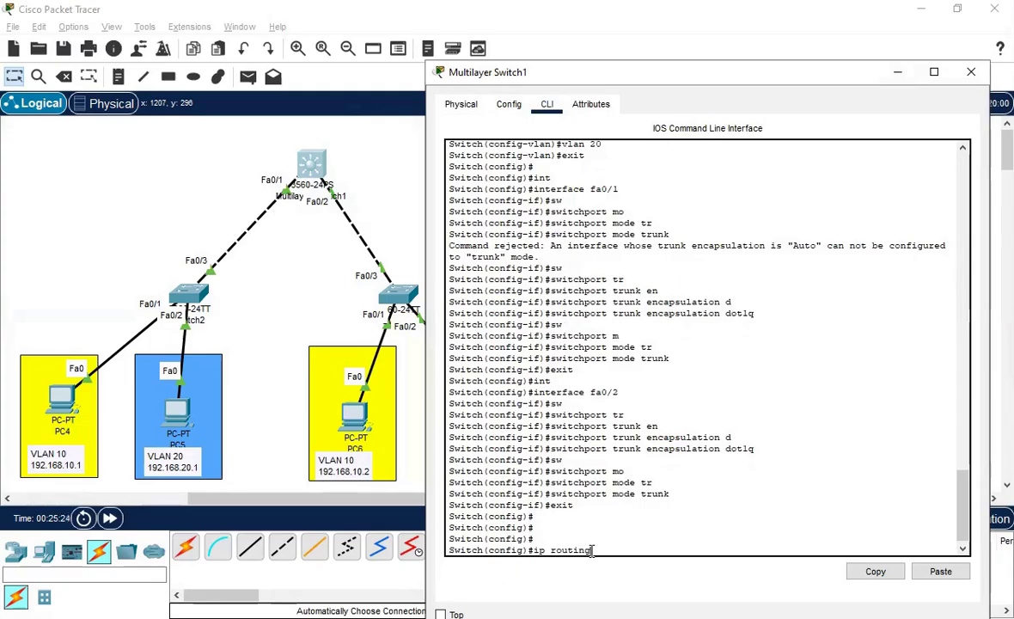
key("Return")
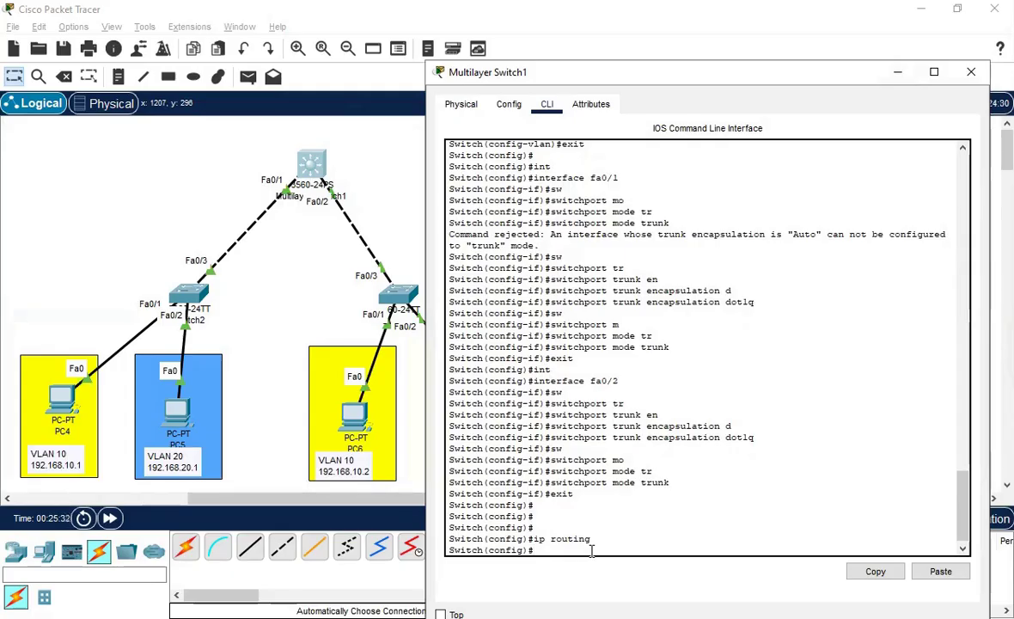
Create the VLAN 10 interface on Multilayer Switch1 and enter its configuration.
type("int")
key("Tab")
type("vlan 10")
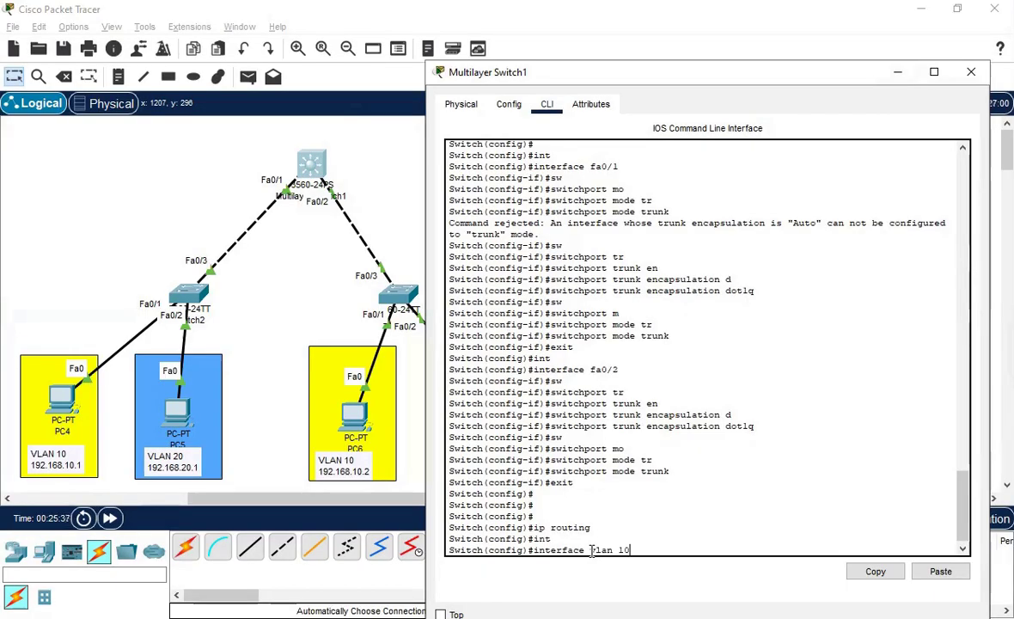
key("Return")
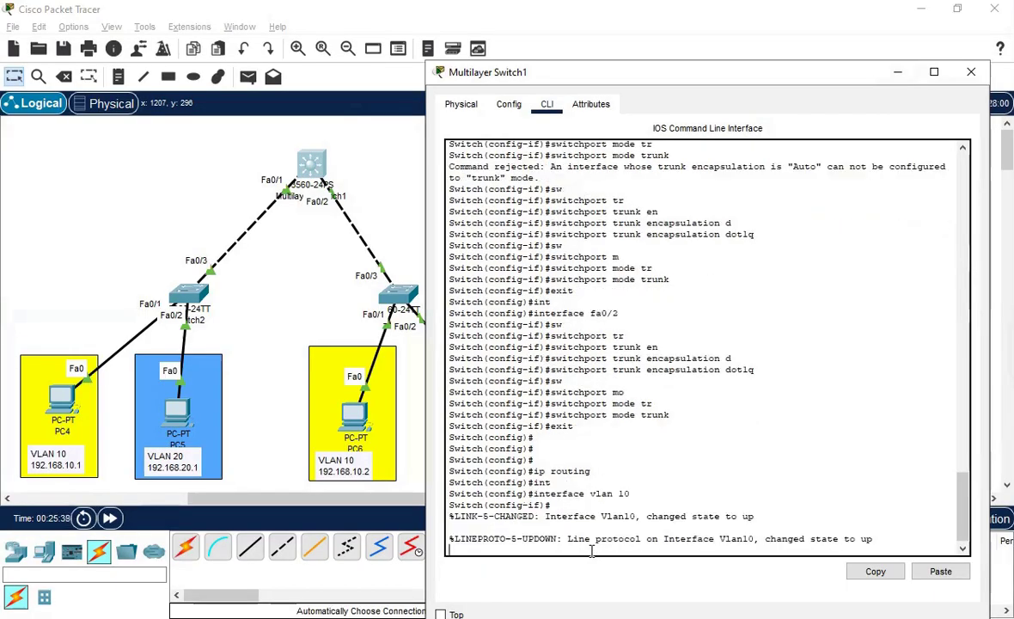
key("Return")
Assign address 192.168.10.100 with mask 255.255.255.0 to the VLAN 10 interface and enable it with no shut.
type("ip ad")
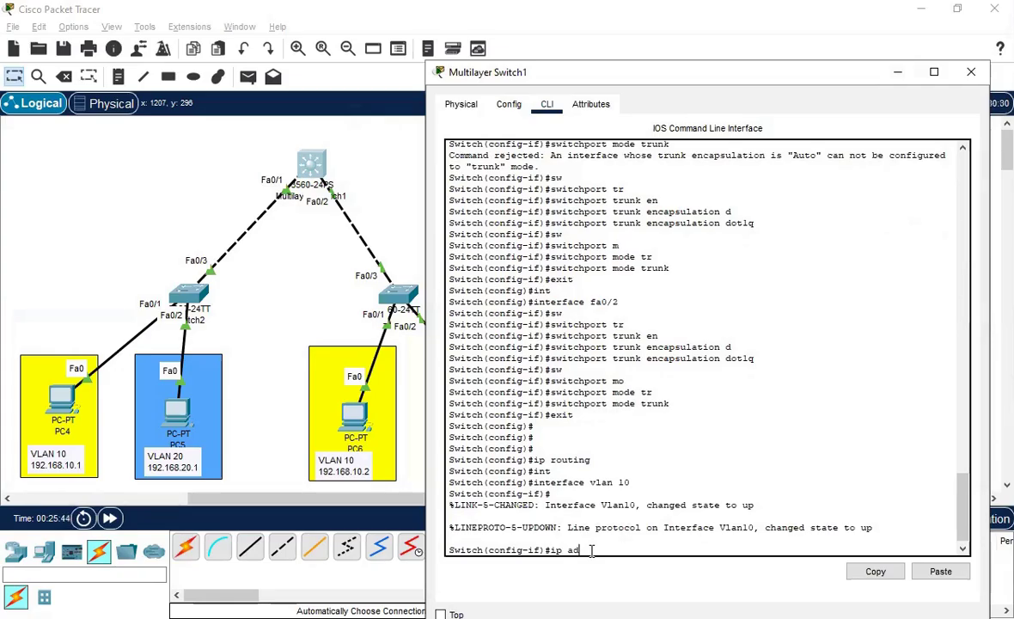
type("d")
key("Tab")
type("192.168.10.100 255.255.2")
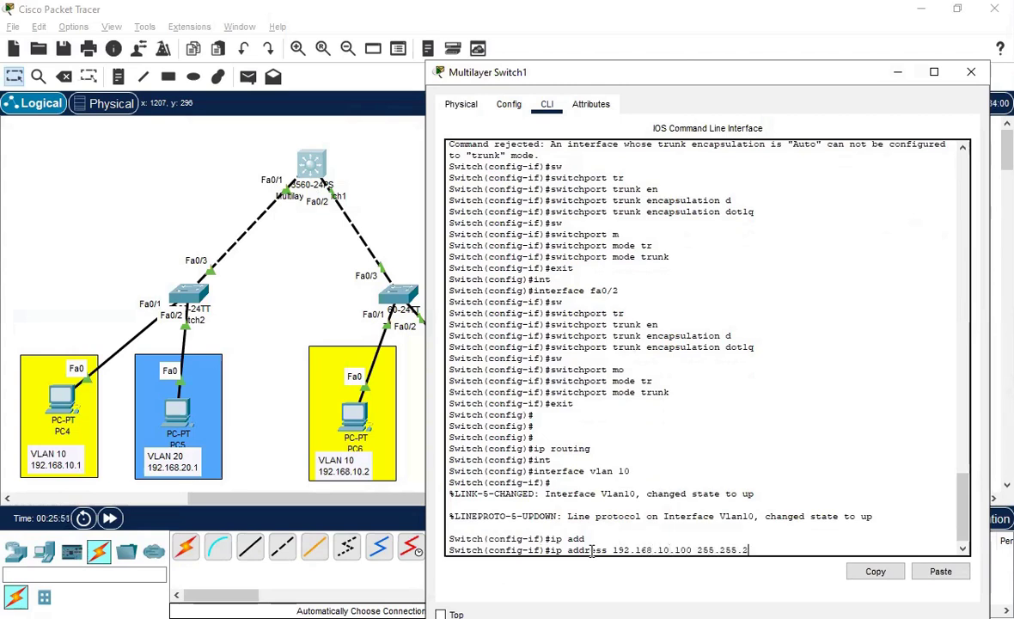
type("55.0")
key("Return")
type("no shut")
key("Return")
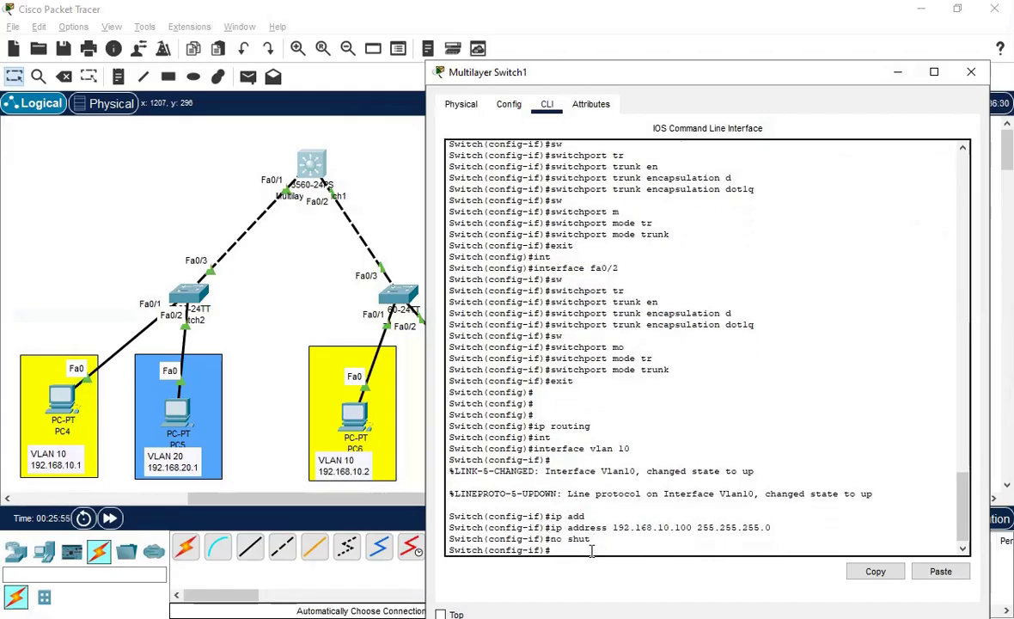
Create the VLAN 20 interface on Multilayer Switch1 and enter its configuration.
key("Up")
key("Up")
key("Up")
key("Up")
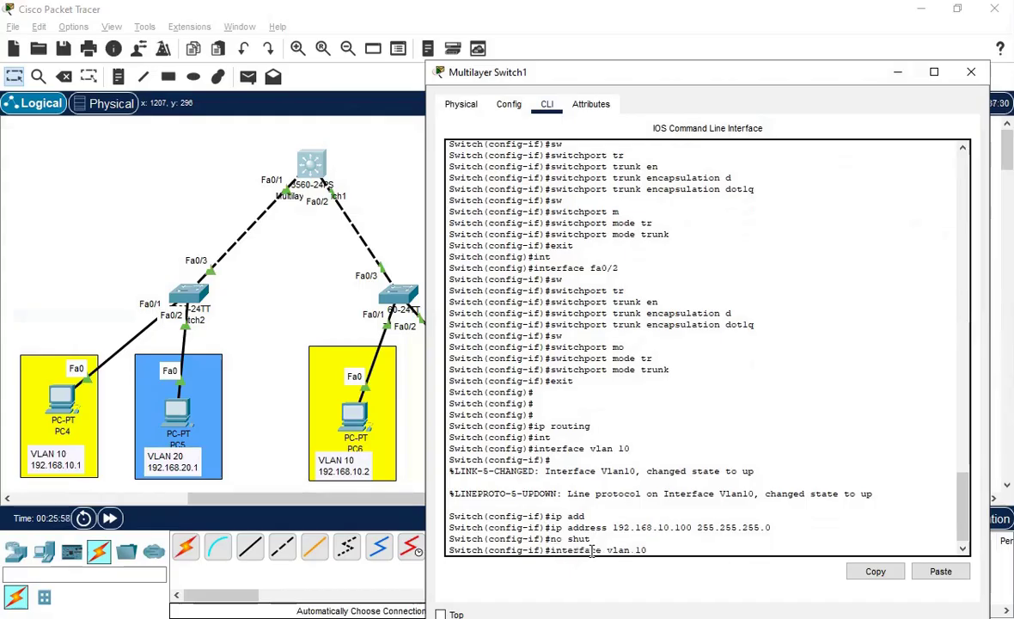
type("20")
key("Return")
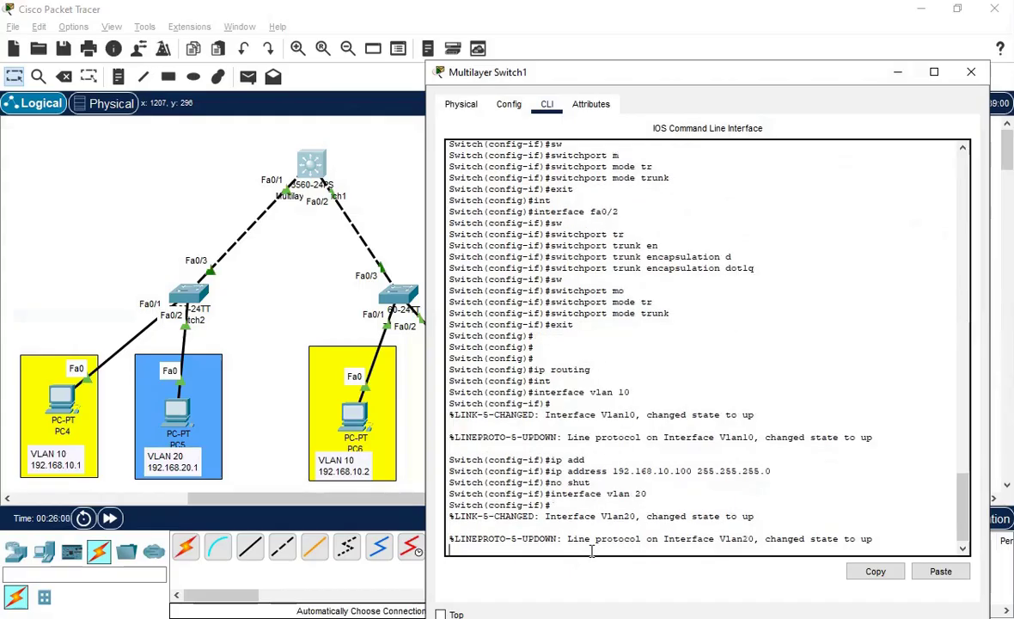
key("Return")
Assign address 192.168.20.100 with mask 255.255.255.0 to the VLAN 20 interface and enable it with no shut.
key("Up")
key("Up")
key("Up")
key("Left")
key("Left")
key("Left")
key("Left")
key("Left")
key("Left")
key("Left")
key("Left")
key("Left")
key("Left")
key("Left")
key("Left")
key("Left")
key("Left")
key("Left")
key("Left")
key("Left")
key("Left")
key("Left")
key("BackSpace")
type("2")
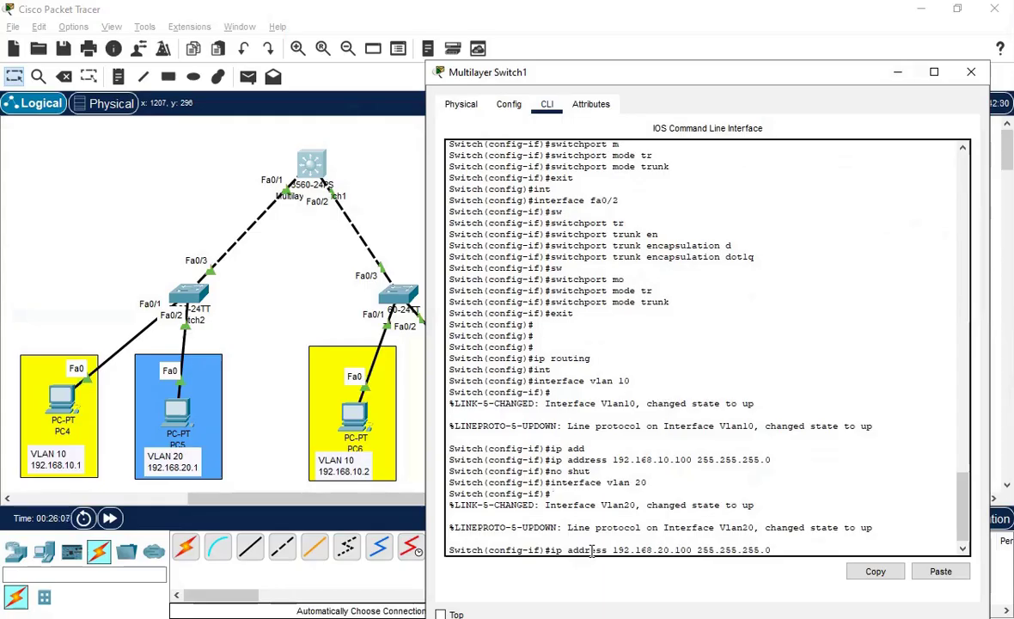
key("Return")
key("Up")
key("Up")
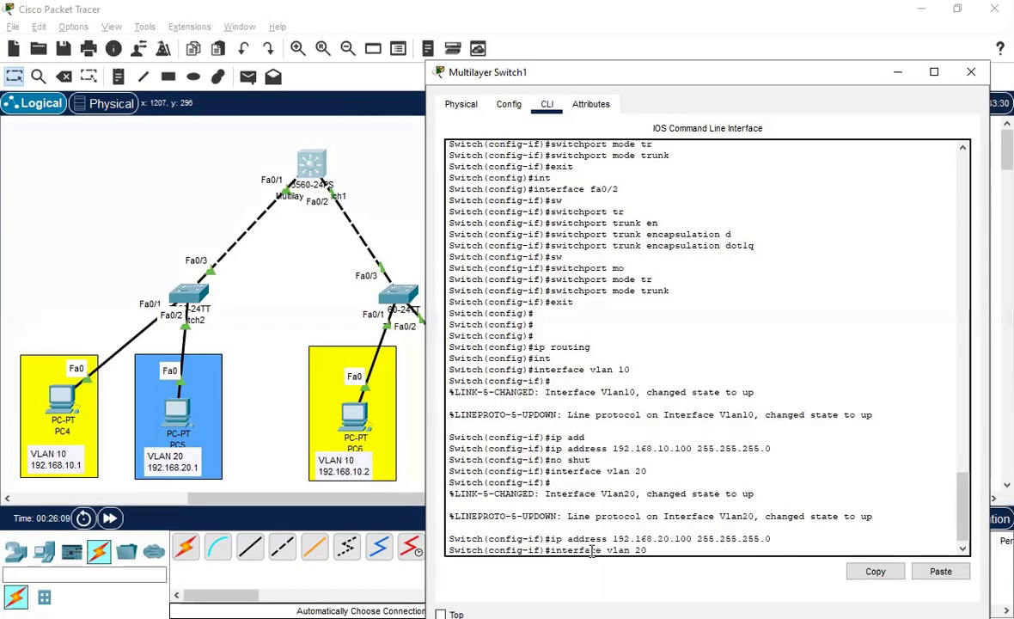
key("Up")
key("Return")
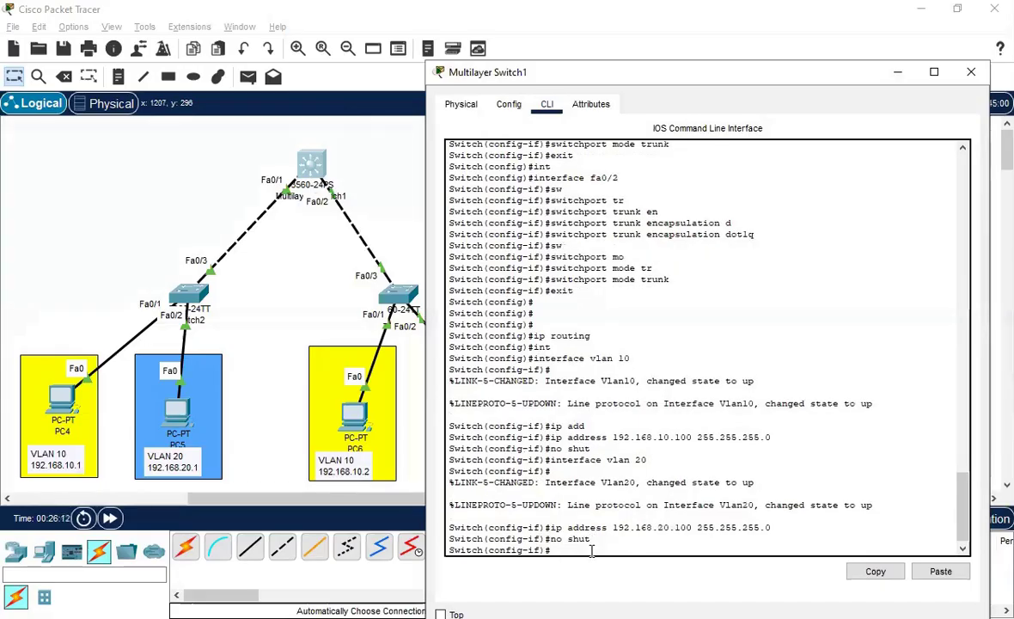
Switch to PC6's command prompt, repeat the ping to PC5 at 192.168.20.1, and close PC6's window.
key("alt+Tab")
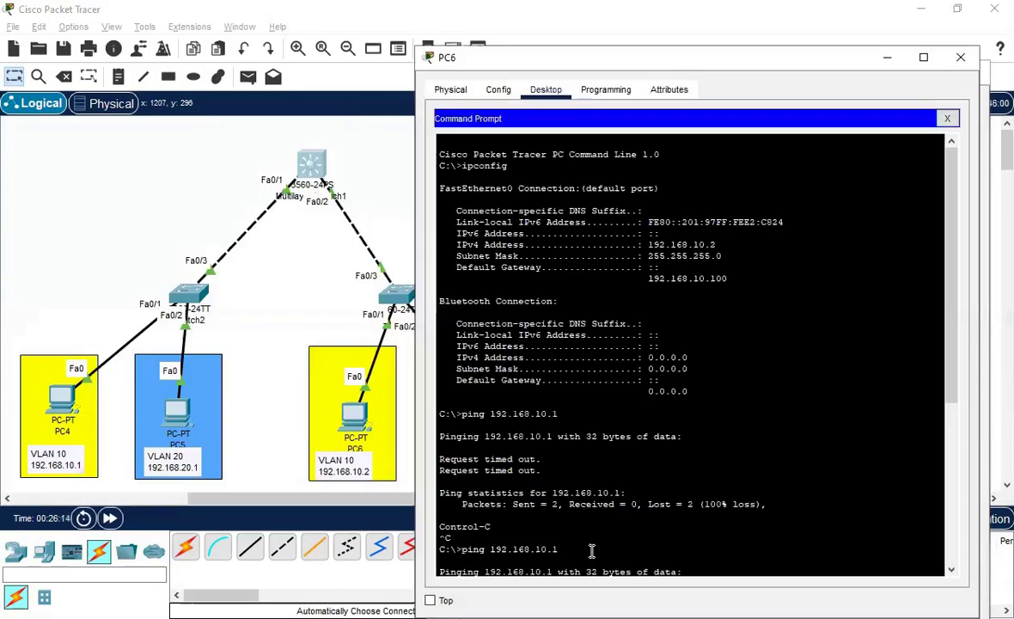
scroll(803, 480, "down", 8)
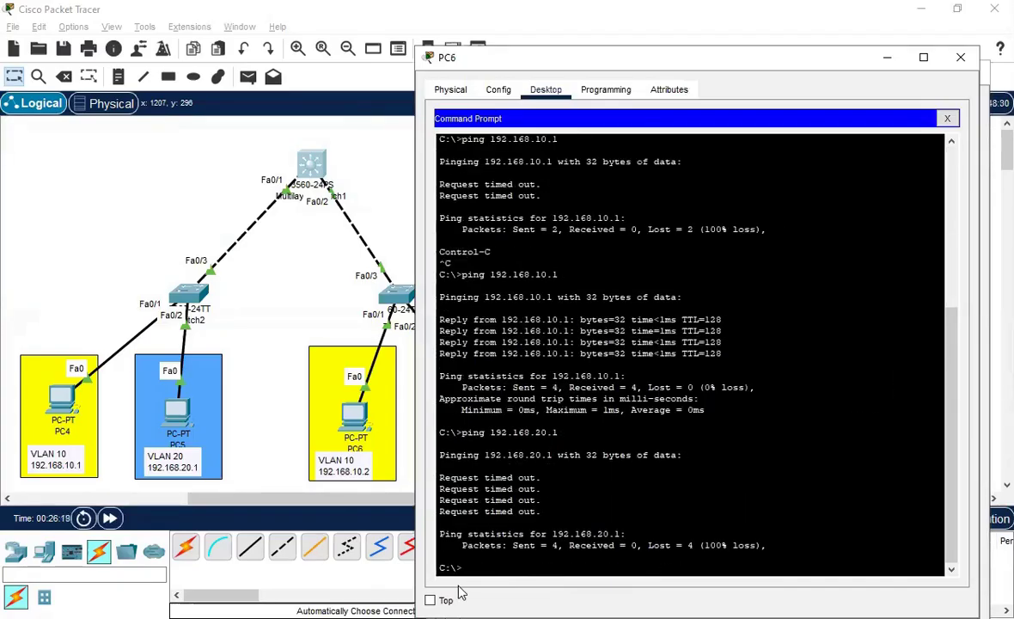
key("Up")
key("Return")
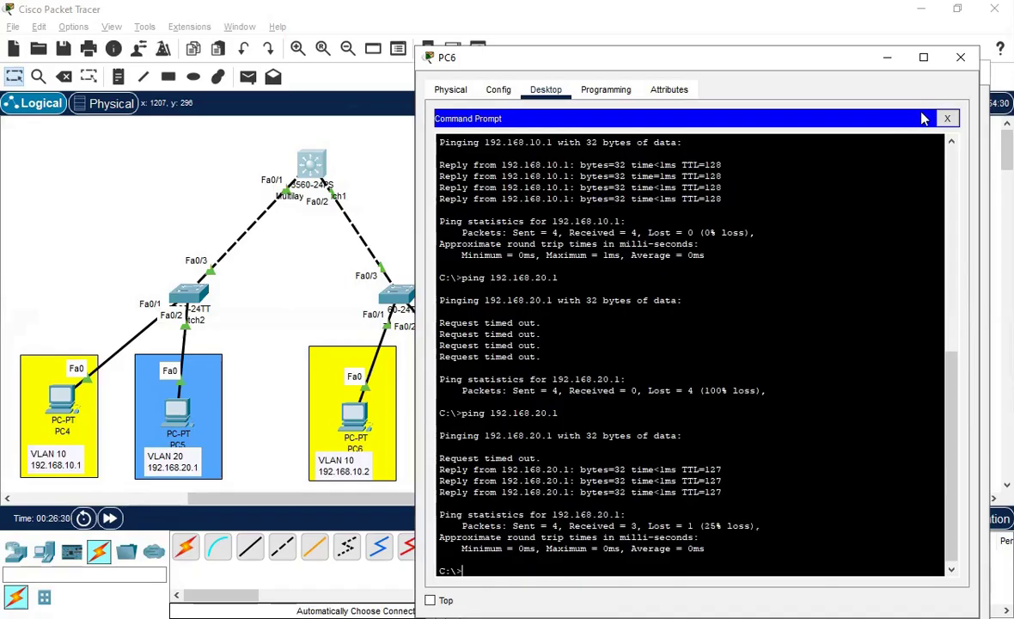
left_click(960, 56)
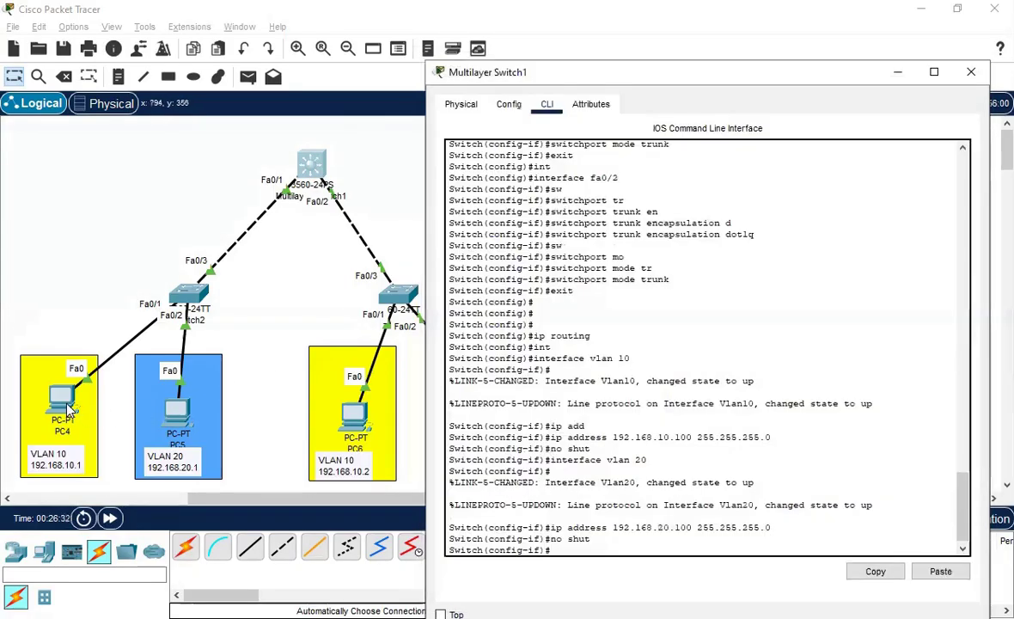
Minimize Multilayer Switch1's window and display PC4's IP configuration with ipconfig in its command prompt.
left_click(897, 72)
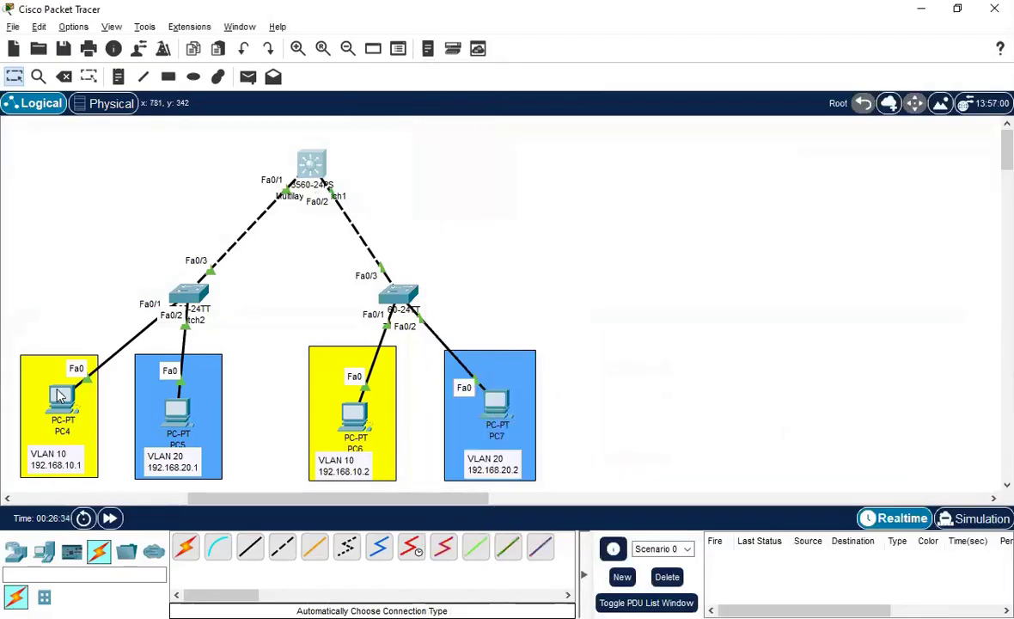
left_click(62, 397)
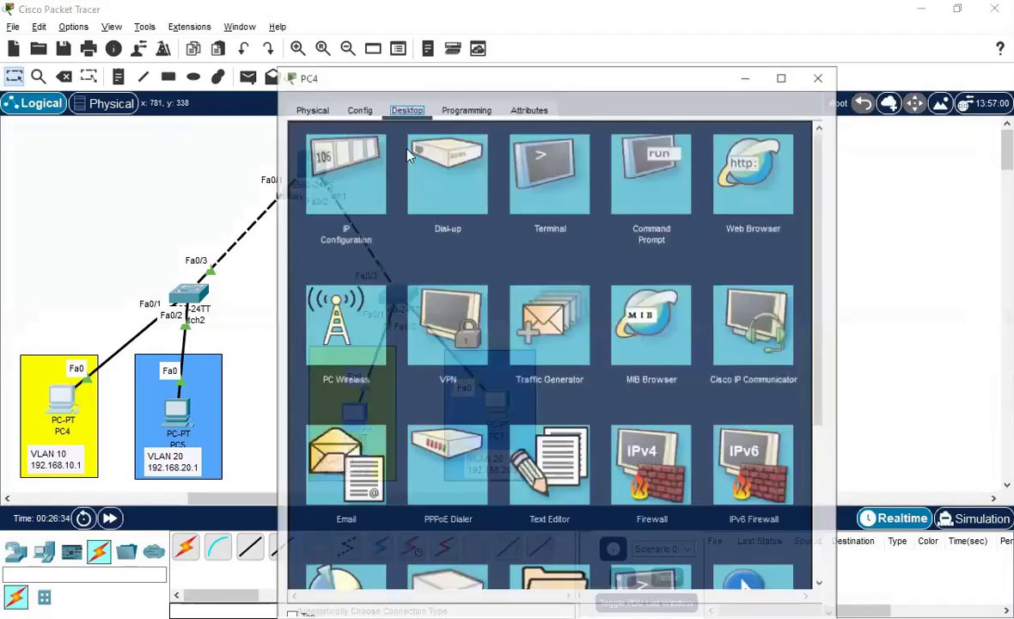
left_click(634, 153)
type("ipconfig")
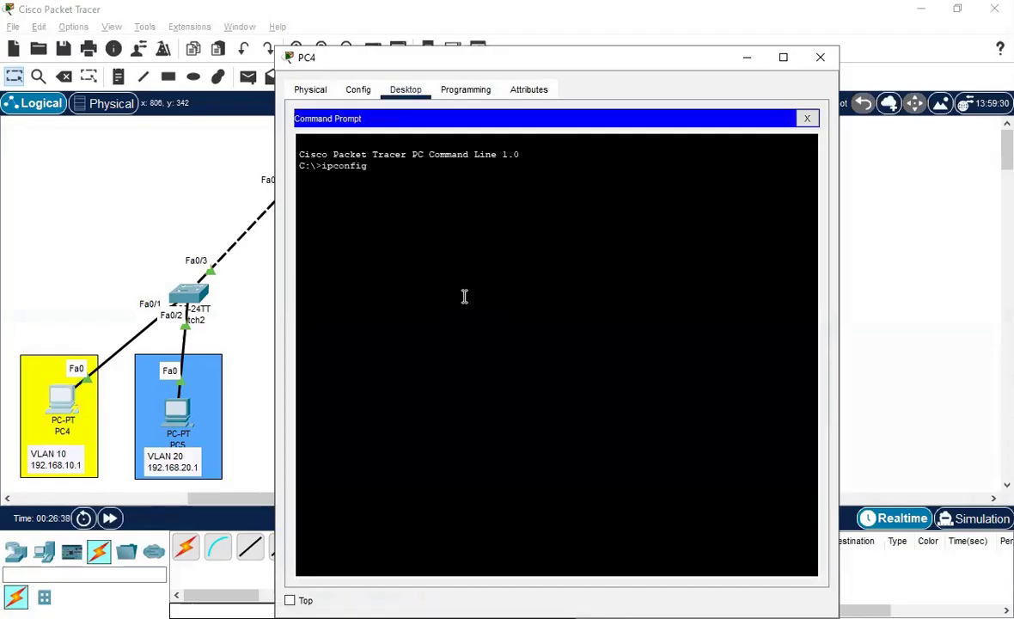
key("Return")
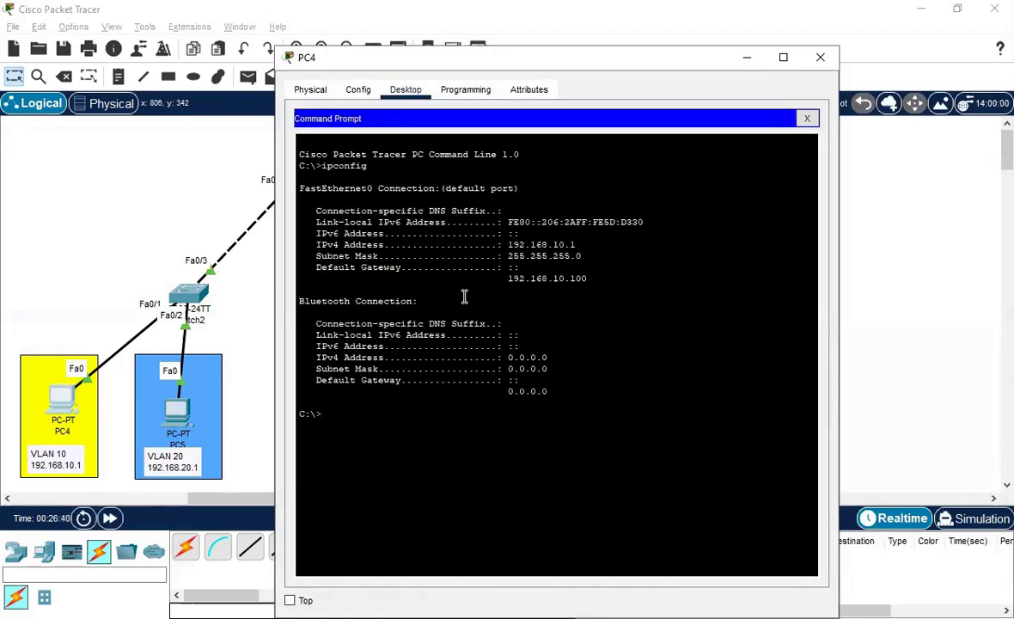
Ping PC6 at 192.168.10.2 from PC4.
type("ping")
type(" 192.")
type(".10.2")
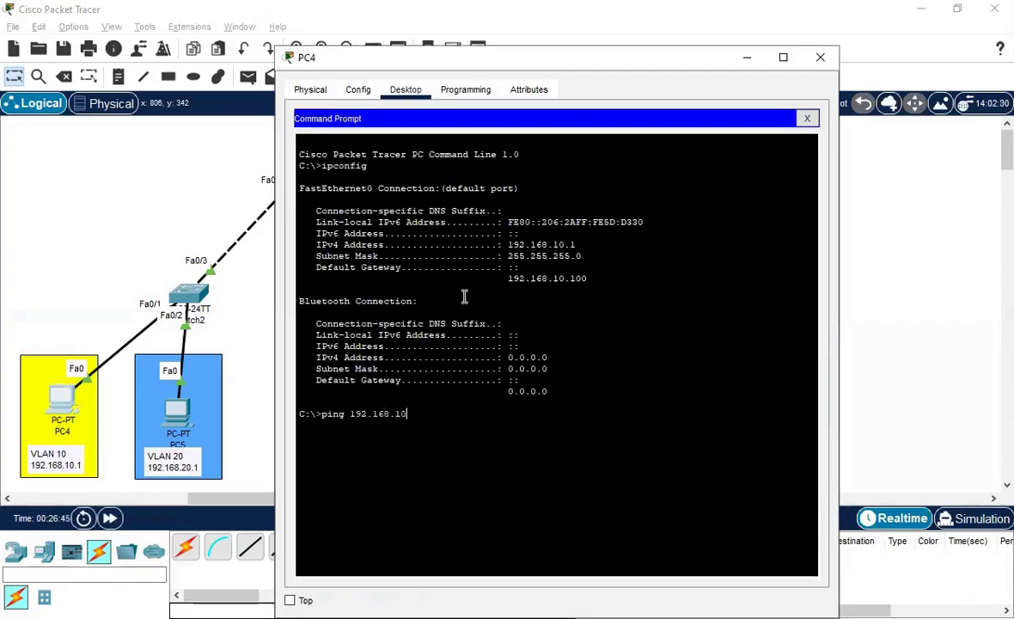
key("Return")
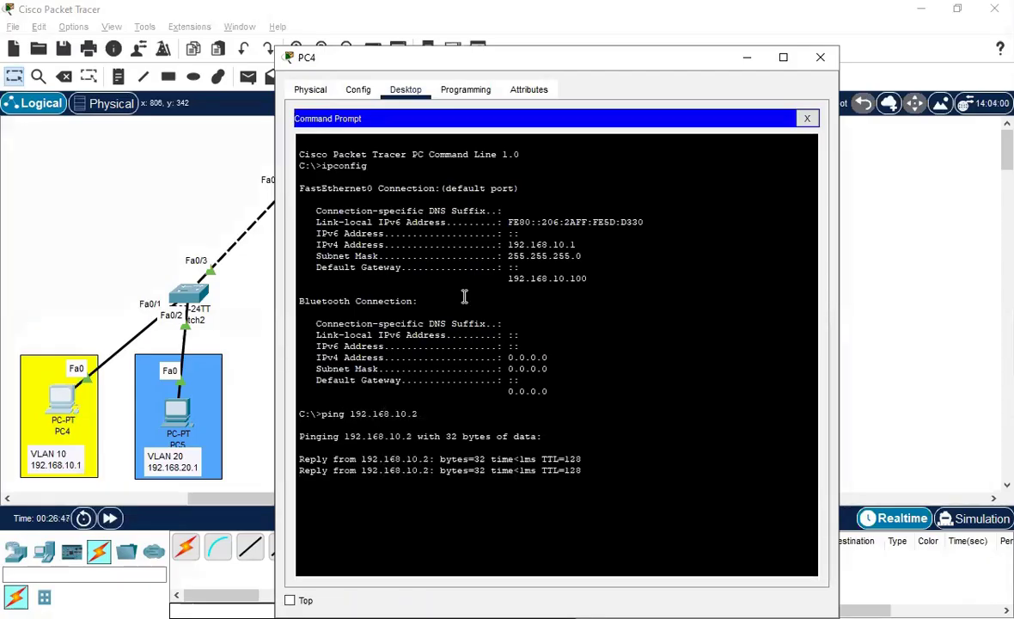
Ping PC7 at 192.168.20.2 from PC4 and set PC4's window to stay on top.
key("Up")
type("20.2")
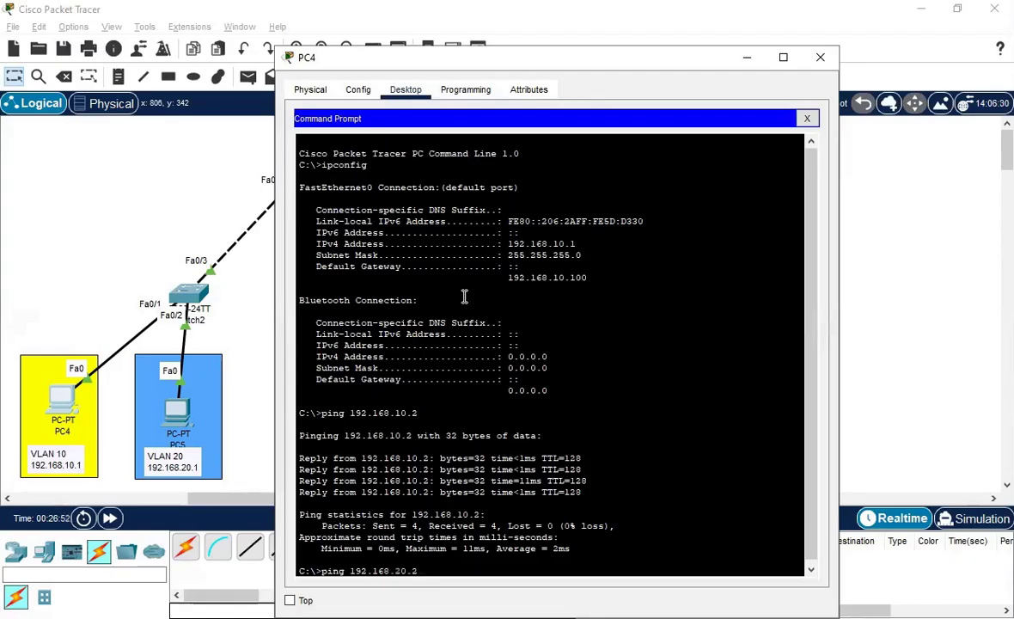
key("Return")
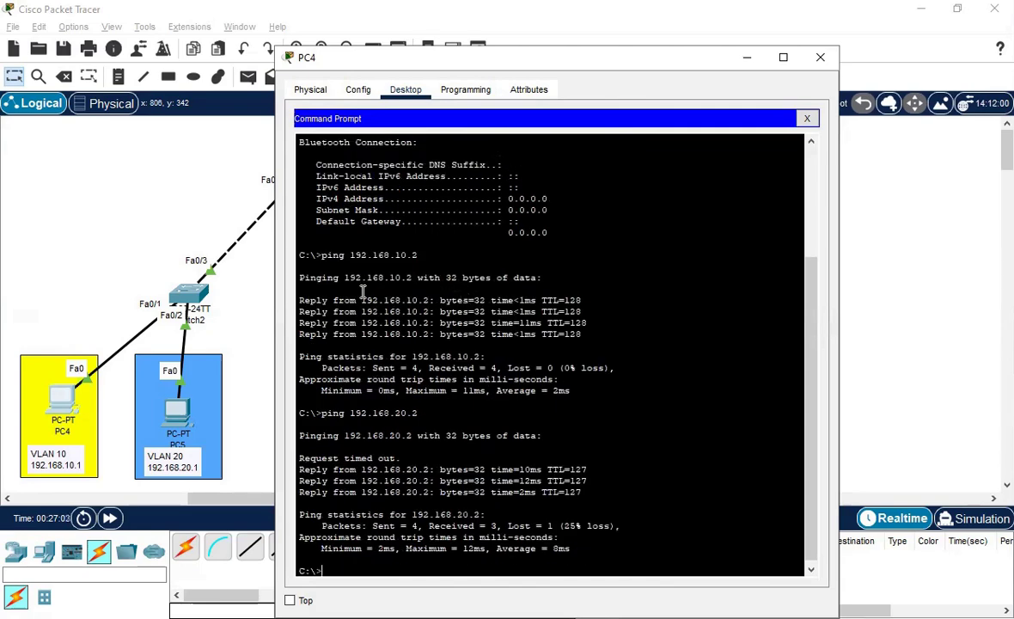
left_click(289, 600)
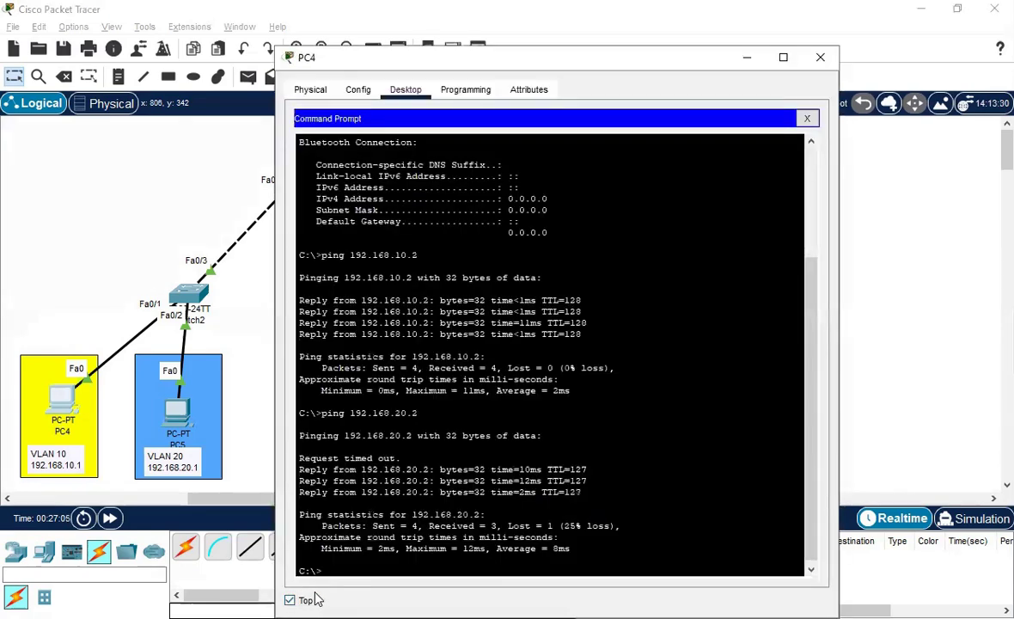